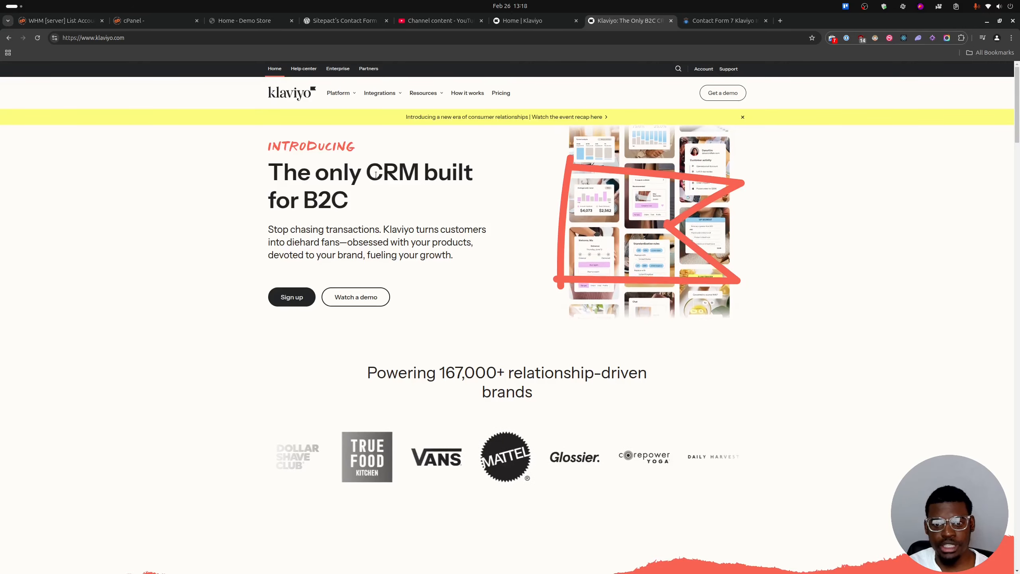
Review the WordPress.org page of Sitepact's Contact Form 7 Extension For Klaviyo and the pricing on Sitepact's Contact Form 7 Klaviyo Integration page.
{"action": "left_click", "coordinate": [344, 20]}
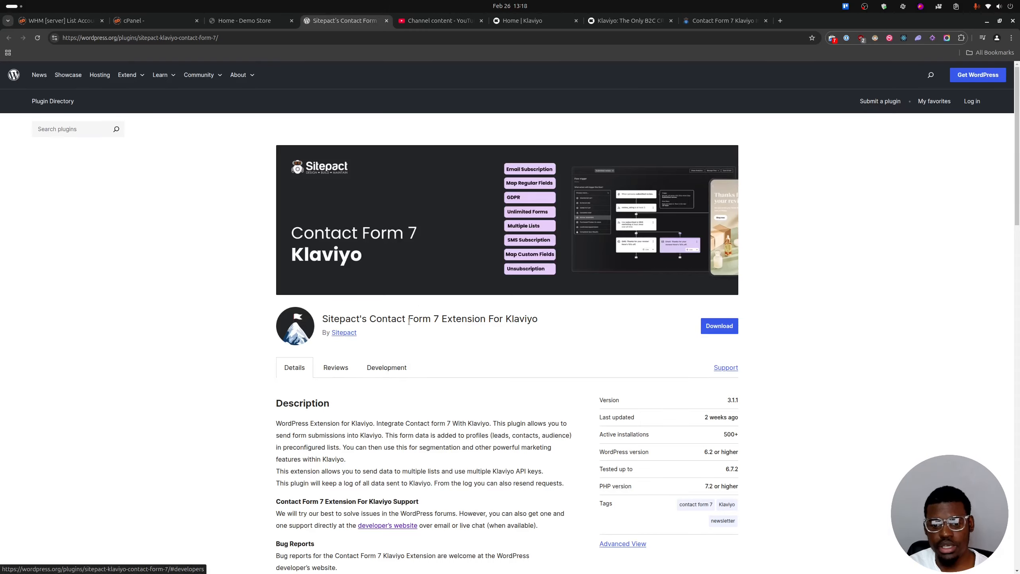
{"action": "scroll", "coordinate": [478, 322], "scroll_direction": "down", "scroll_amount": 10}
{"action": "scroll", "coordinate": [480, 323], "scroll_direction": "up", "scroll_amount": 10}
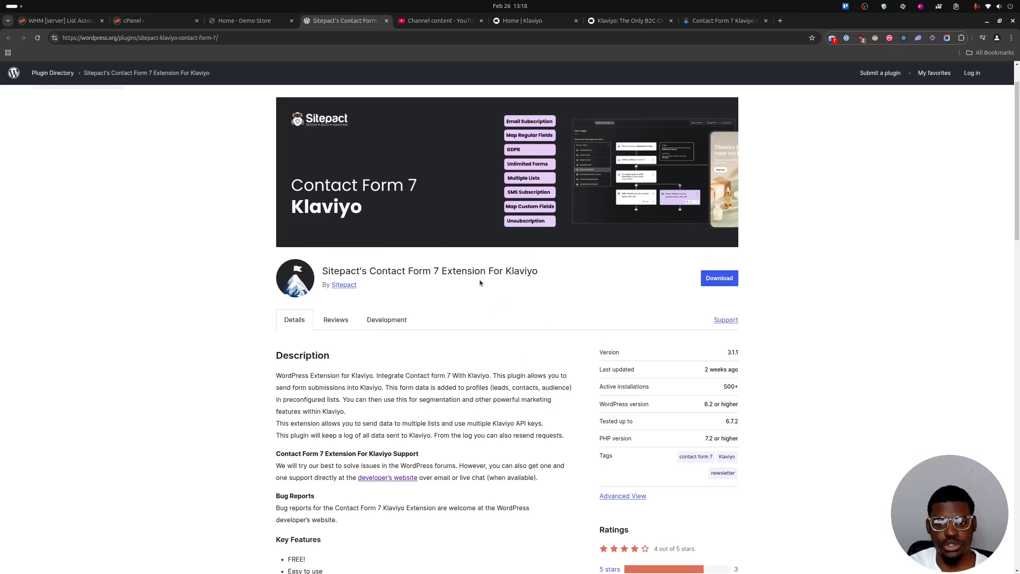
{"action": "double_click", "coordinate": [511, 269]}
{"action": "left_click", "coordinate": [511, 269]}
{"action": "left_click", "coordinate": [509, 269]}
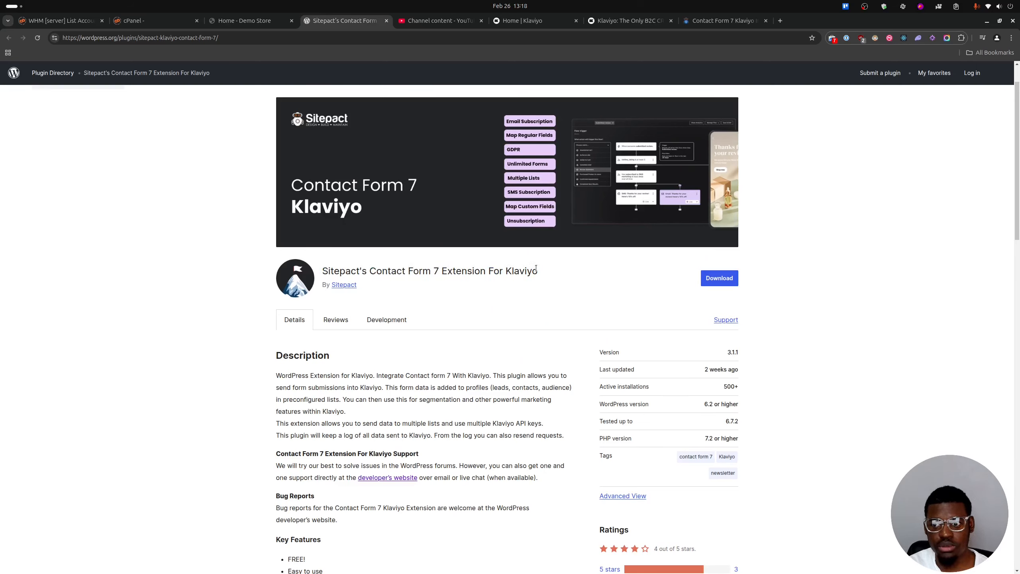
{"action": "left_click", "coordinate": [721, 21]}
{"action": "scroll", "coordinate": [342, 326], "scroll_direction": "up", "scroll_amount": 6}
{"action": "scroll", "coordinate": [342, 282], "scroll_direction": "up", "scroll_amount": 10}
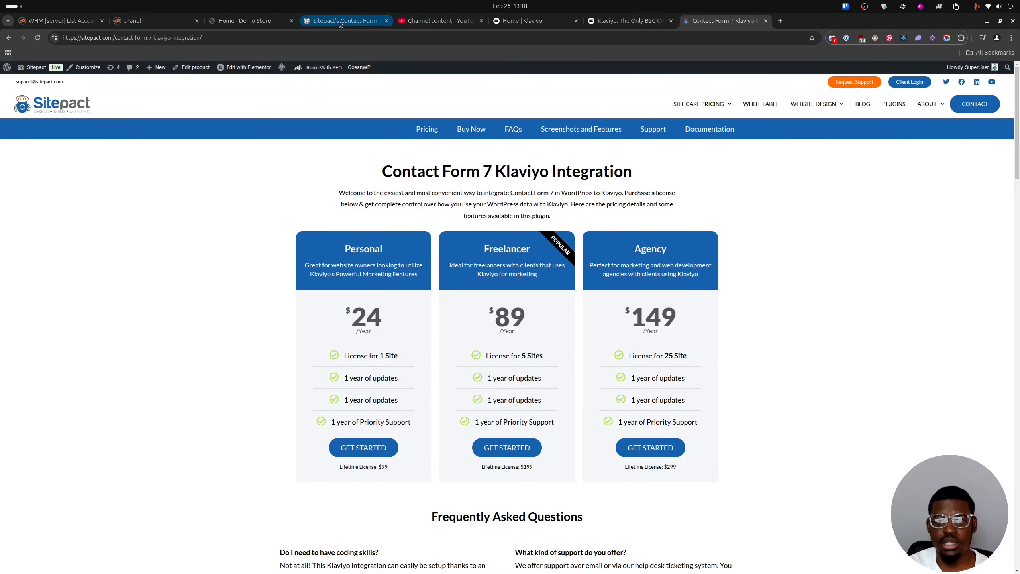
{"action": "left_click", "coordinate": [340, 21]}
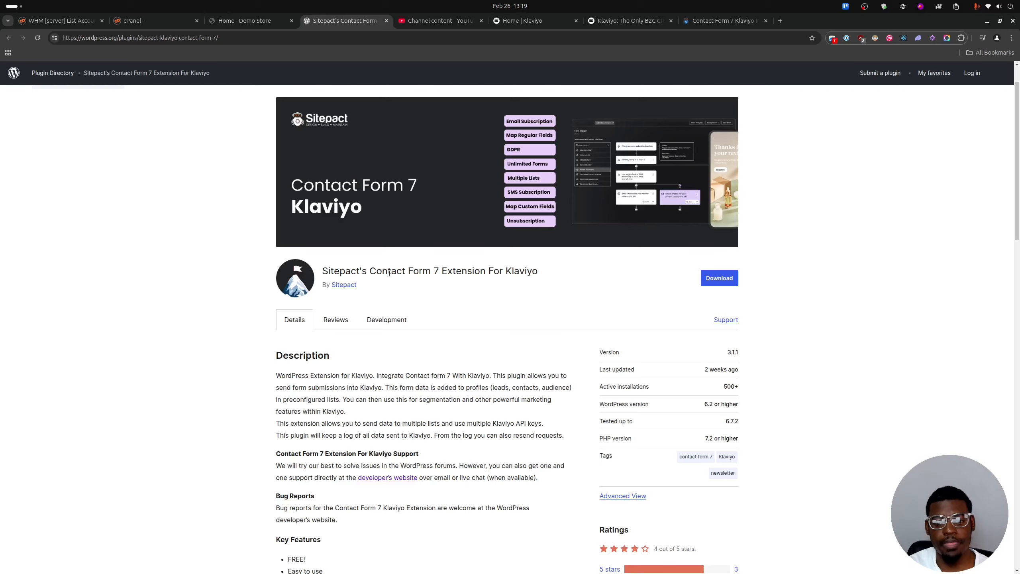
Open Contact form 1 for editing in the Demo Store admin and examine its template fields, including Age and Phone Number.
{"action": "left_click", "coordinate": [244, 20]}
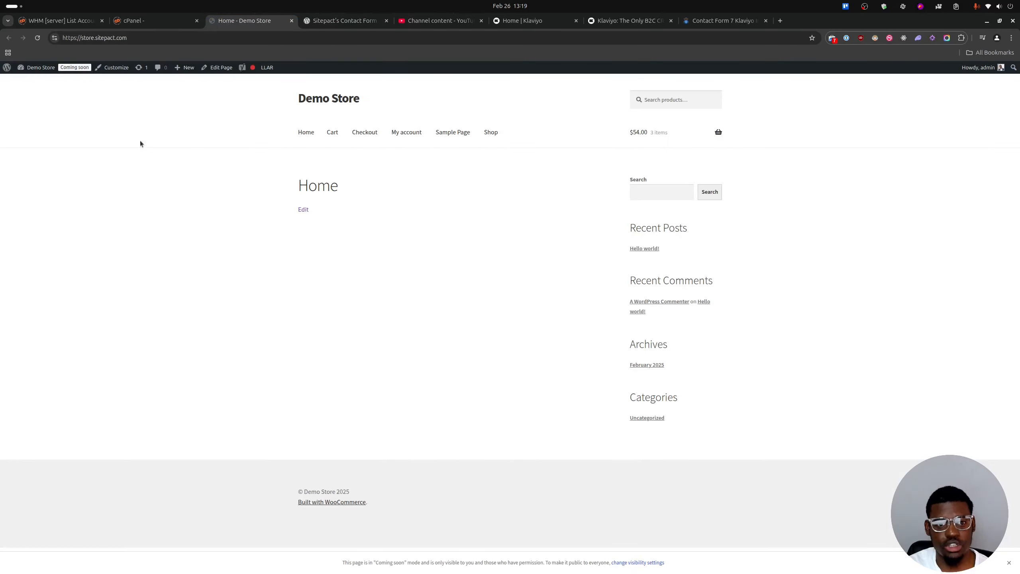
{"action": "left_click", "coordinate": [29, 83]}
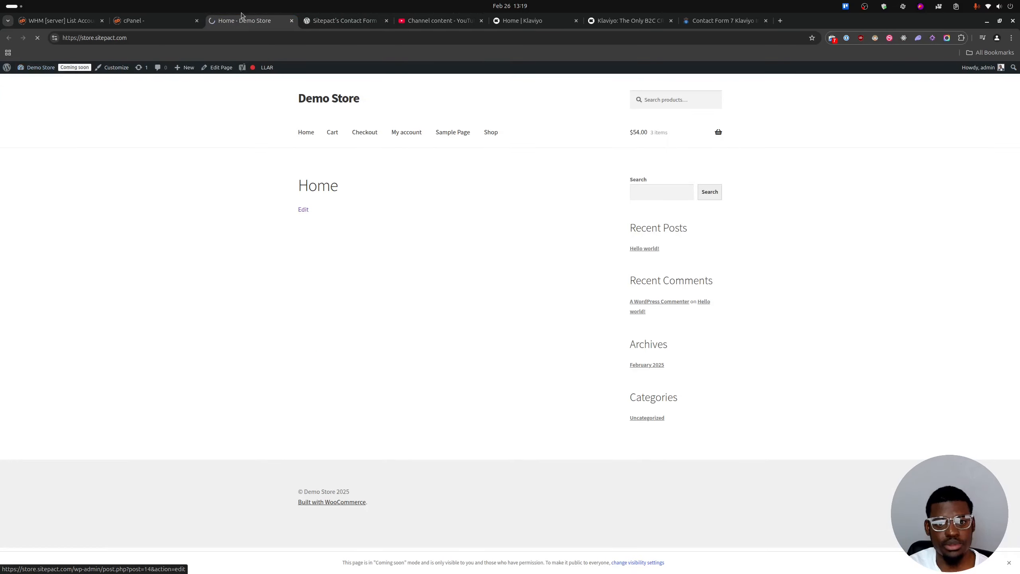
{"action": "left_click", "coordinate": [24, 187]}
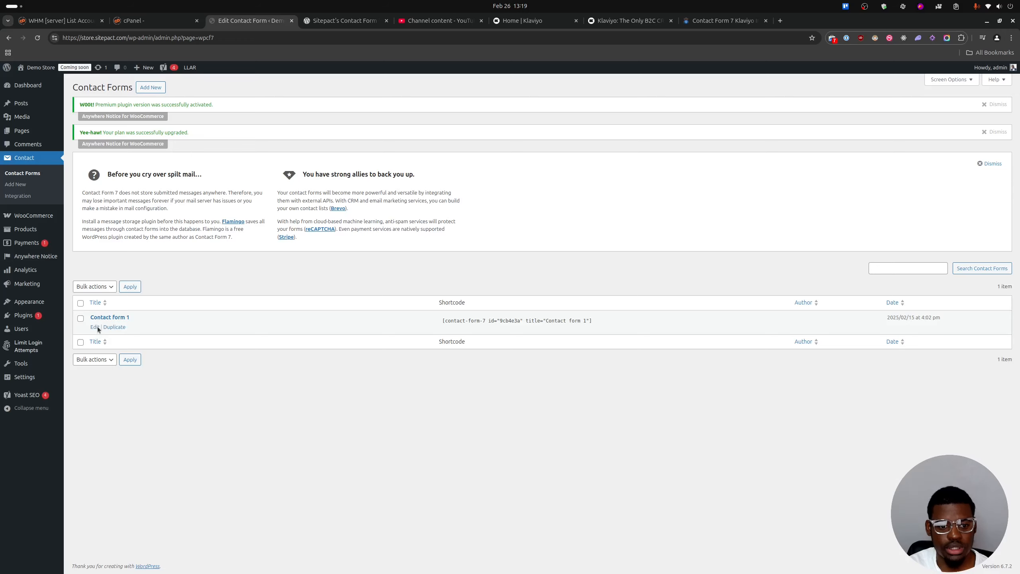
{"action": "left_click", "coordinate": [97, 327]}
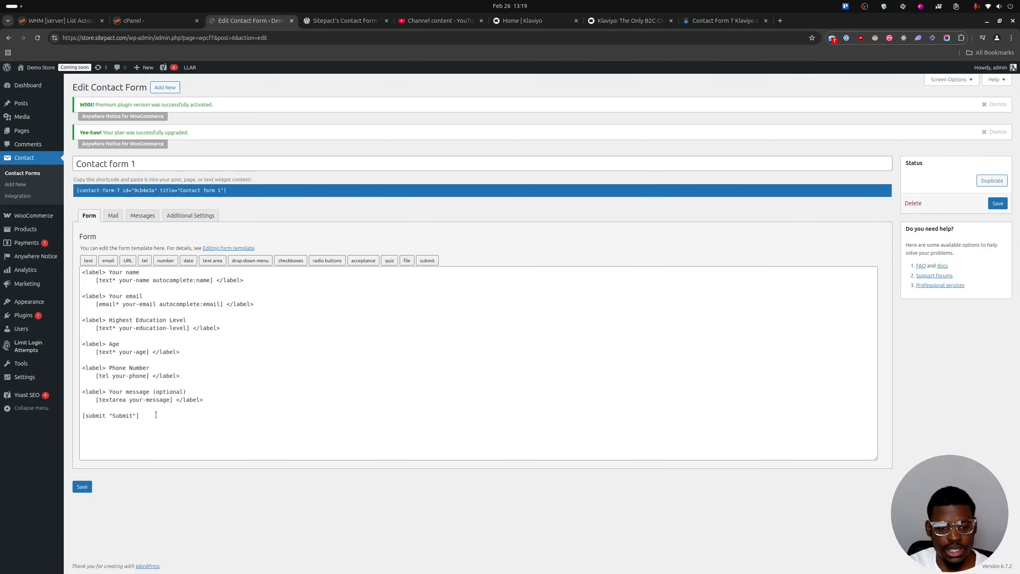
{"action": "left_click_drag", "start_coordinate": [197, 352], "coordinate": [114, 335]}
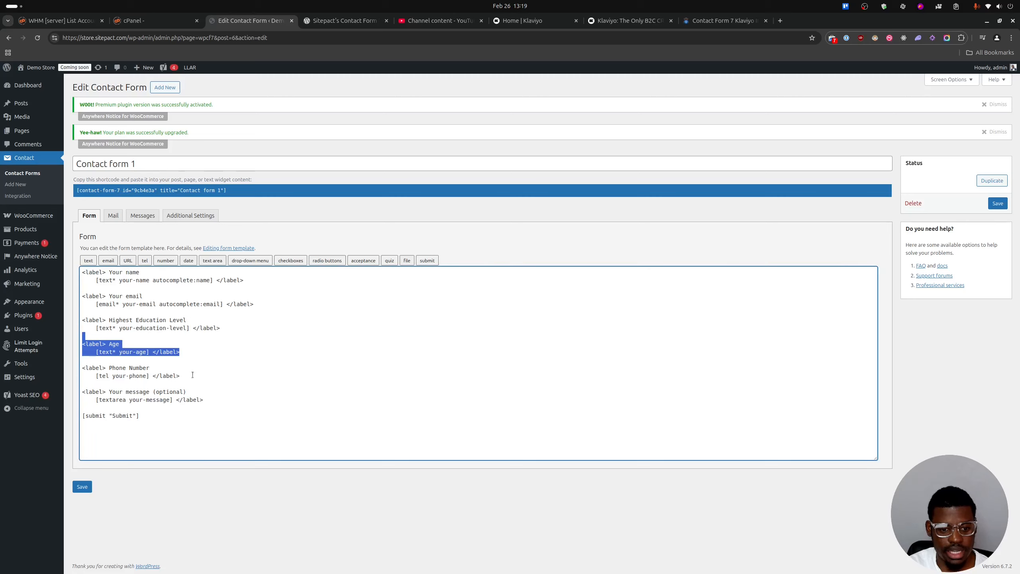
{"action": "left_click_drag", "start_coordinate": [192, 375], "coordinate": [84, 360]}
{"action": "left_click", "coordinate": [208, 384]}
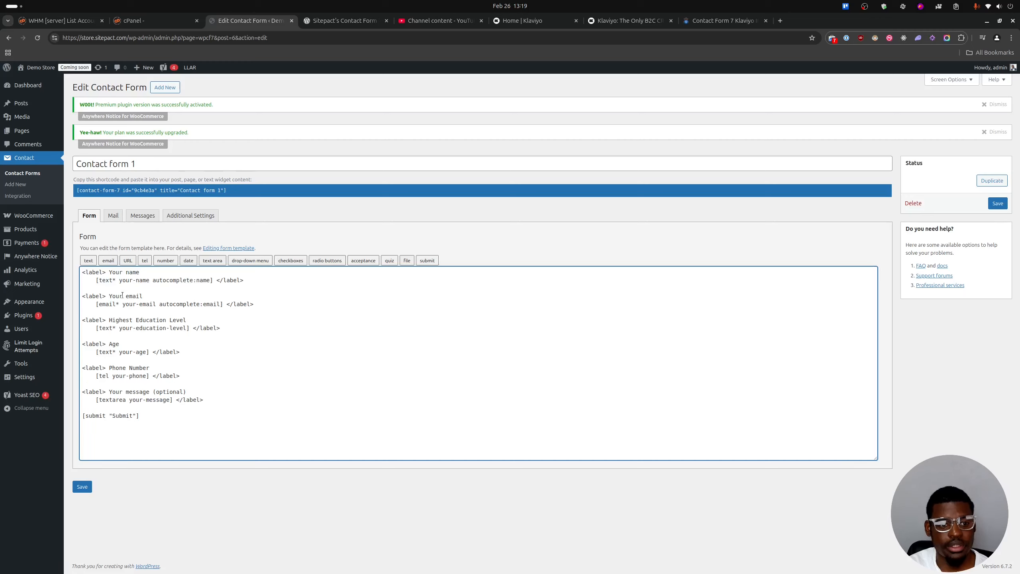
Create a new page in the Demo Store with the title Contact.
{"action": "left_click", "coordinate": [81, 132]}
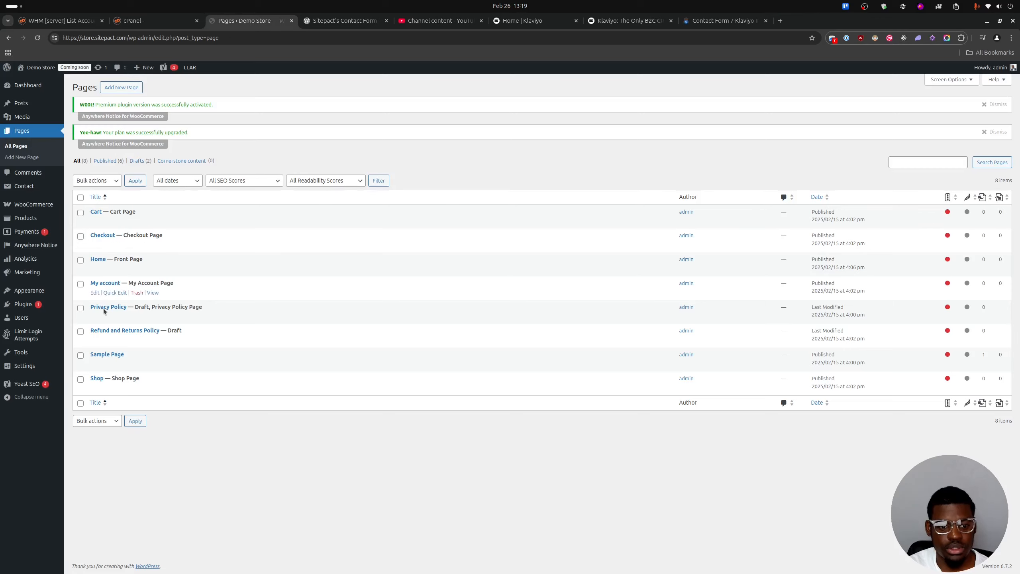
{"action": "left_click", "coordinate": [132, 87]}
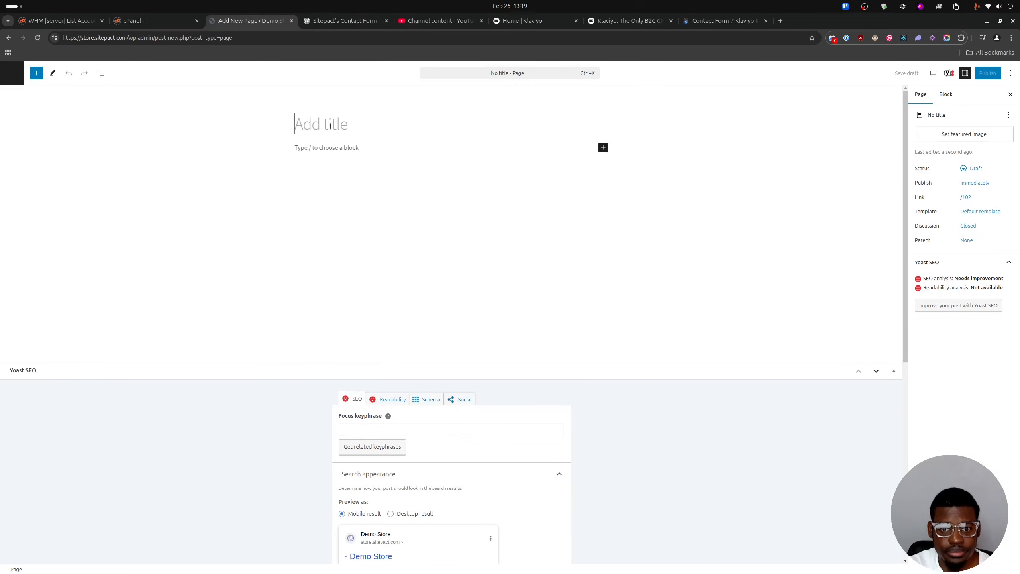
{"action": "type", "text": "Contact"}
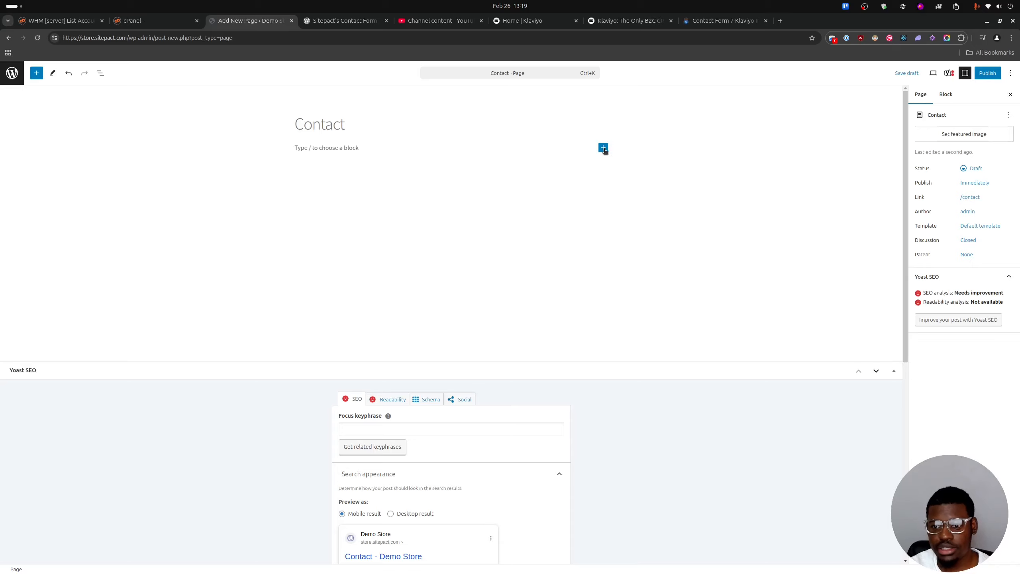
Insert a Contact Form 7 block into the page body and select Contact form 1 as its form.
{"action": "left_click", "coordinate": [604, 148]}
{"action": "type", "text": "c"}
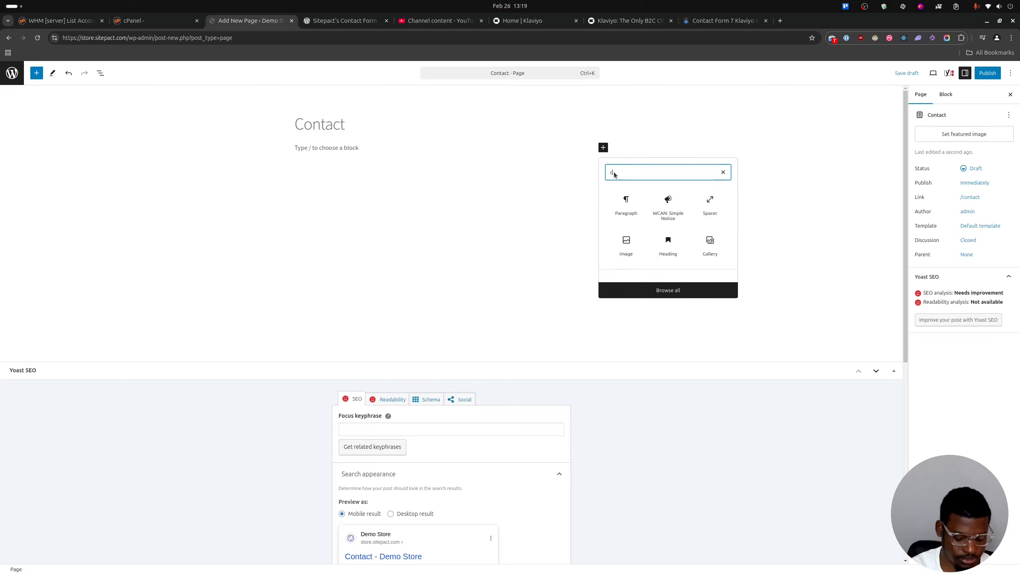
{"action": "type", "text": "ont"}
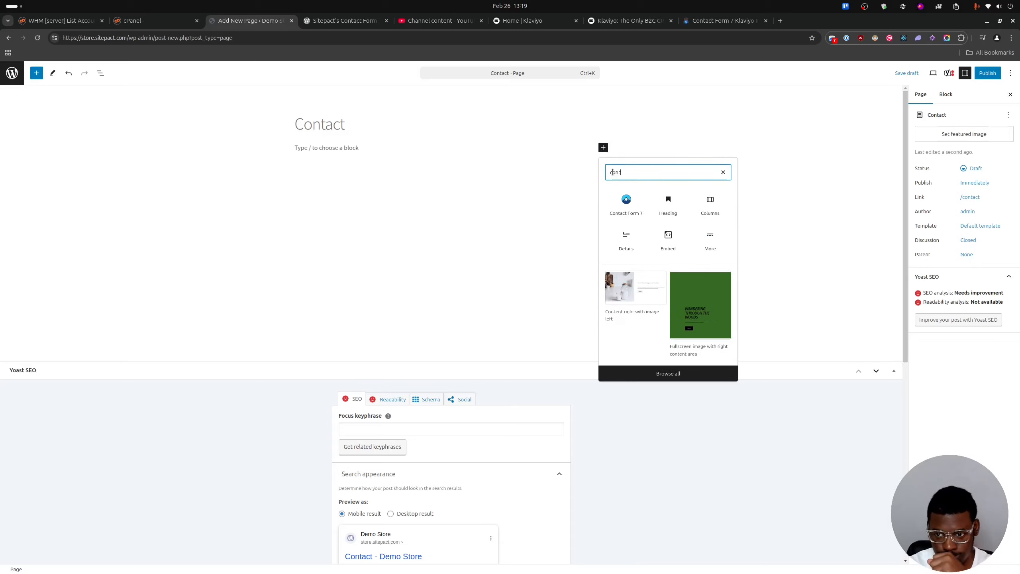
{"action": "left_click", "coordinate": [631, 206]}
{"action": "left_click", "coordinate": [339, 189]}
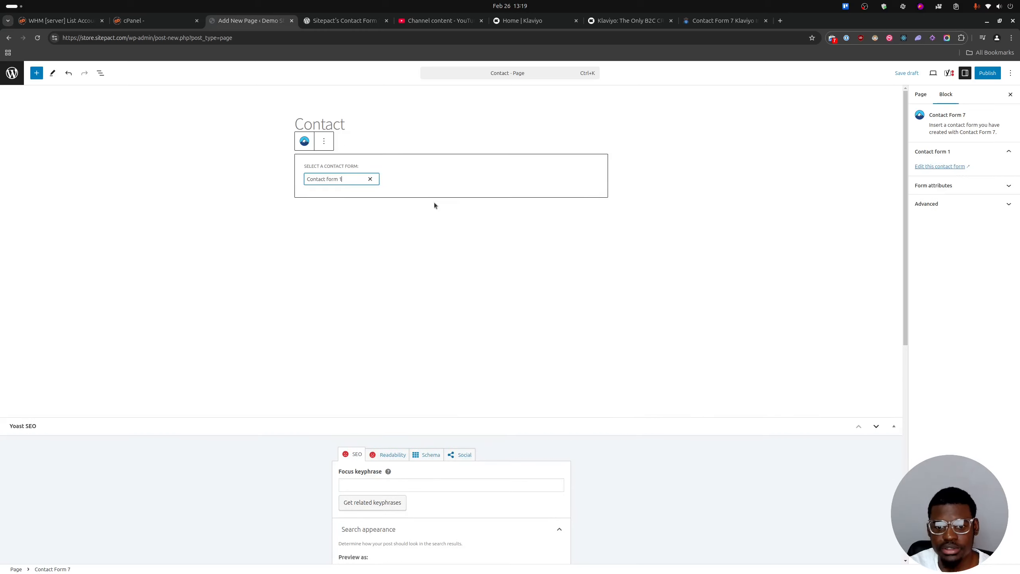
Publish the Contact page and open its live version in a new browser tab.
{"action": "left_click", "coordinate": [989, 75]}
{"action": "left_click", "coordinate": [990, 74]}
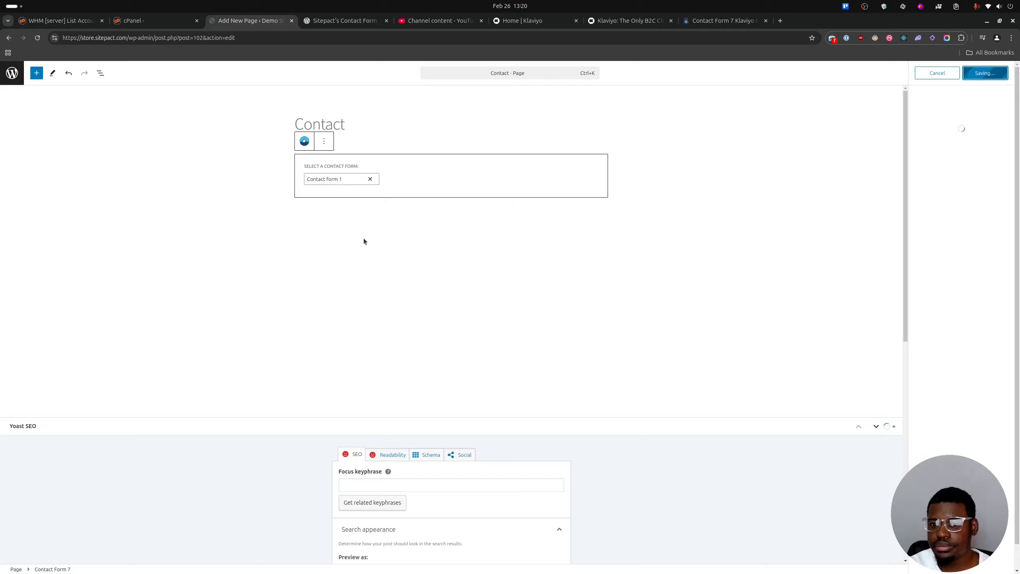
{"action": "right_click", "coordinate": [83, 552]}
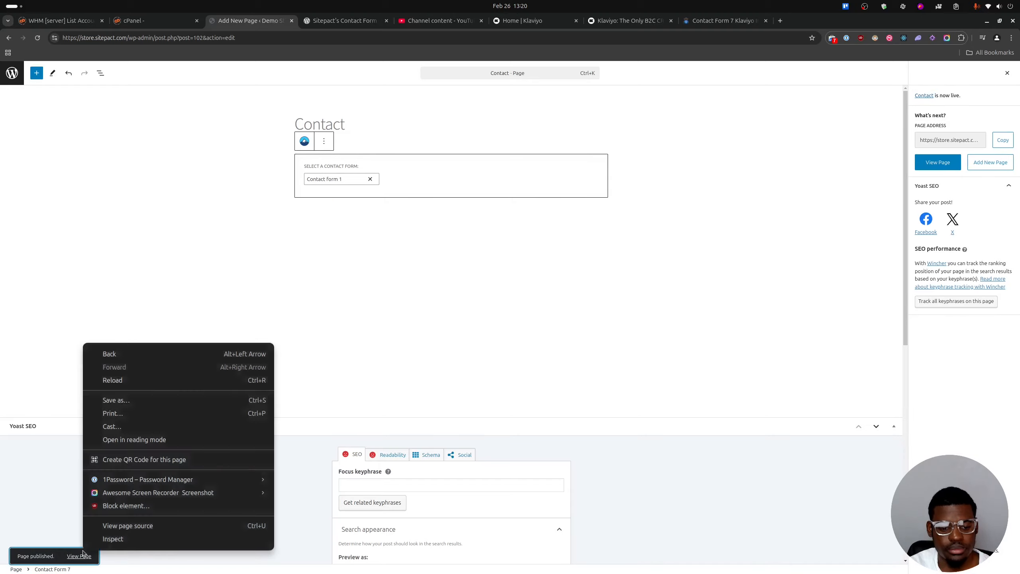
{"action": "left_click", "coordinate": [79, 556]}
{"action": "right_click", "coordinate": [79, 556]}
{"action": "left_click", "coordinate": [120, 419]}
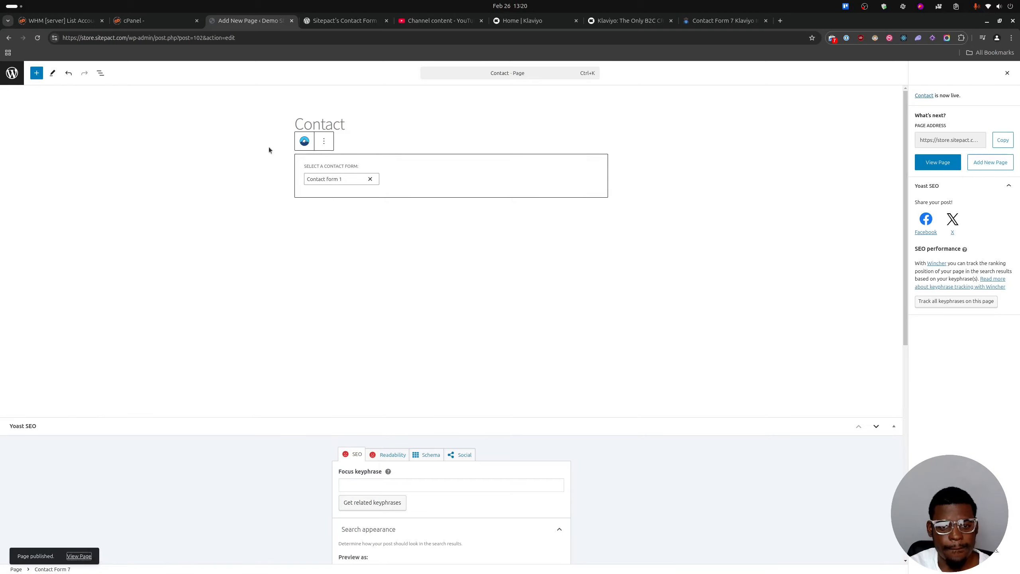
{"action": "left_click", "coordinate": [337, 25]}
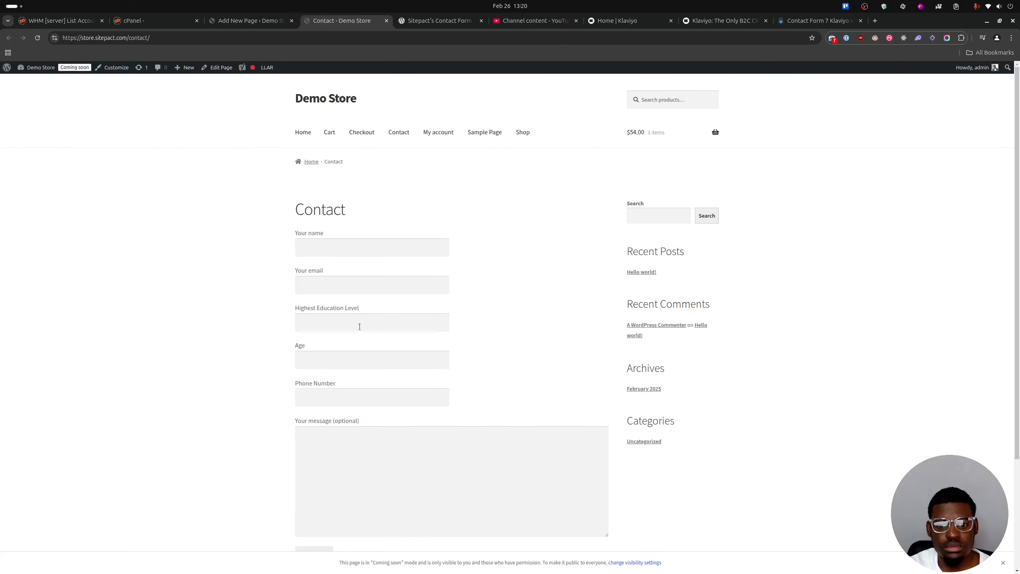
Look over the form fields on the live Contact page of the Demo Store.
{"action": "scroll", "coordinate": [408, 346], "scroll_direction": "down", "scroll_amount": 3}
{"action": "scroll", "coordinate": [421, 317], "scroll_direction": "up", "scroll_amount": 4}
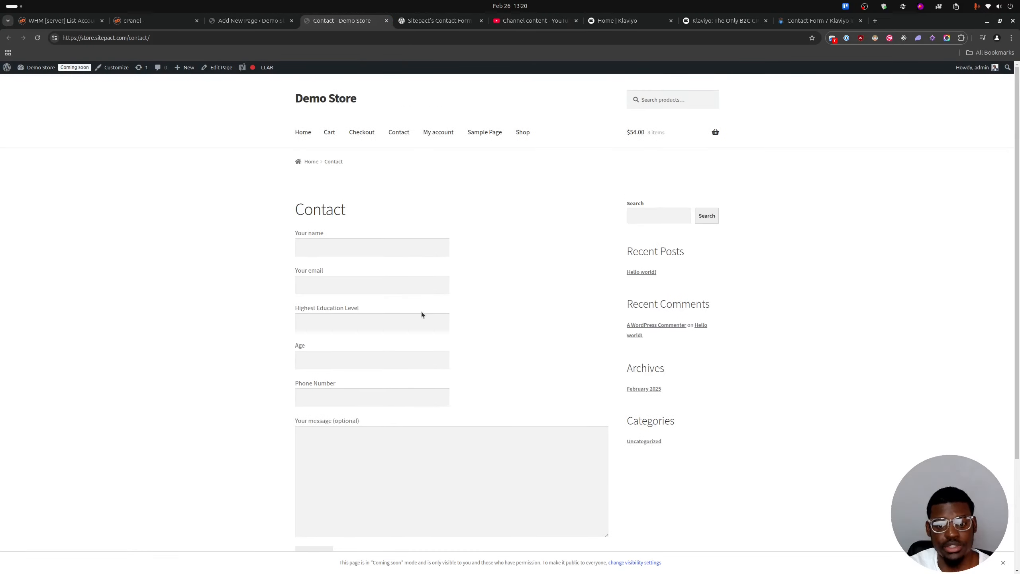
{"action": "scroll", "coordinate": [415, 347], "scroll_direction": "down", "scroll_amount": 1}
{"action": "left_click", "coordinate": [228, 20]}
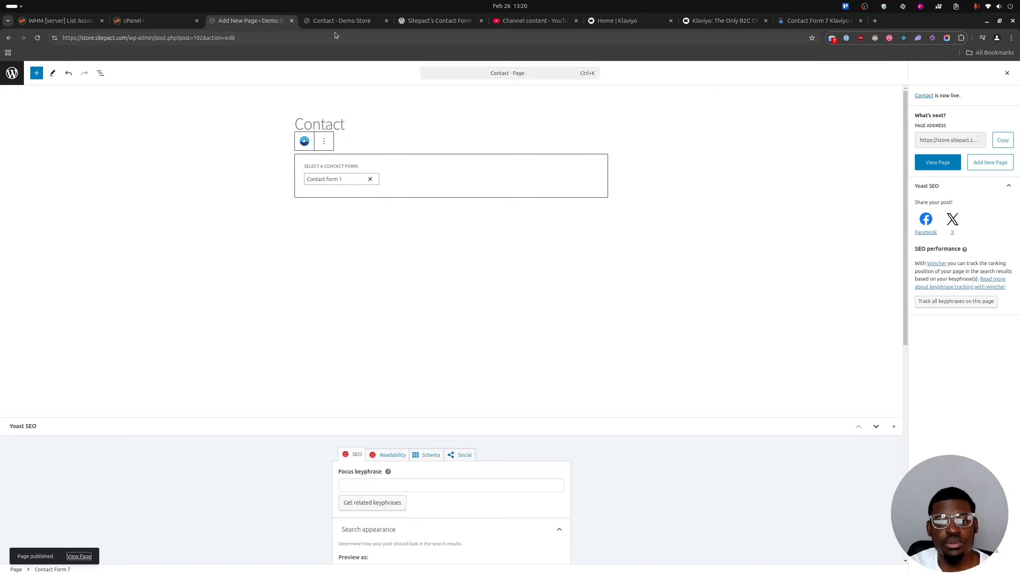
{"action": "left_click", "coordinate": [345, 19]}
Open the page for adding new plugins in the Demo Store admin and display the plugin upload form.
{"action": "left_click", "coordinate": [245, 20]}
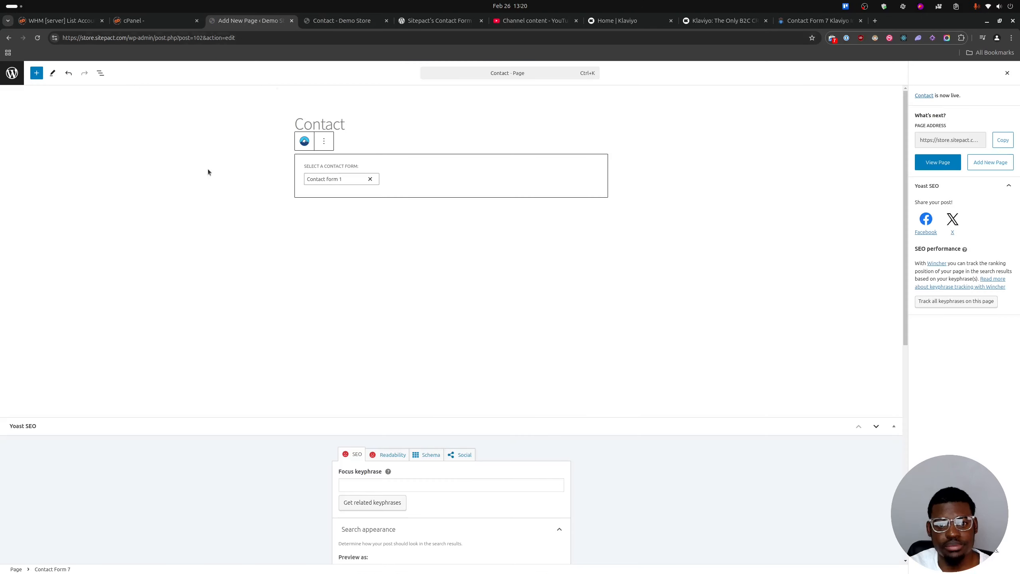
{"action": "left_click", "coordinate": [11, 73]}
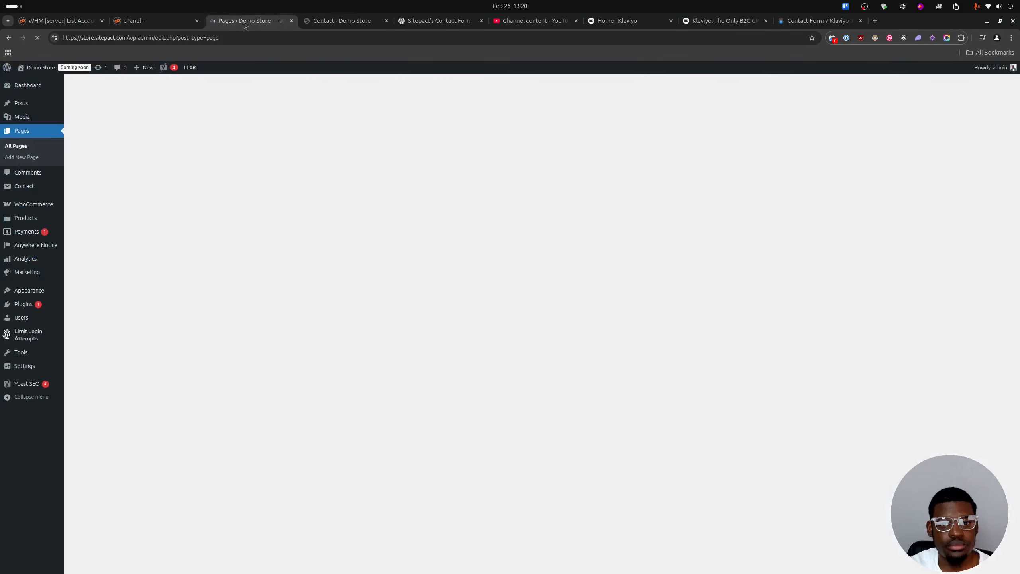
{"action": "mouse_move", "coordinate": [53, 306]}
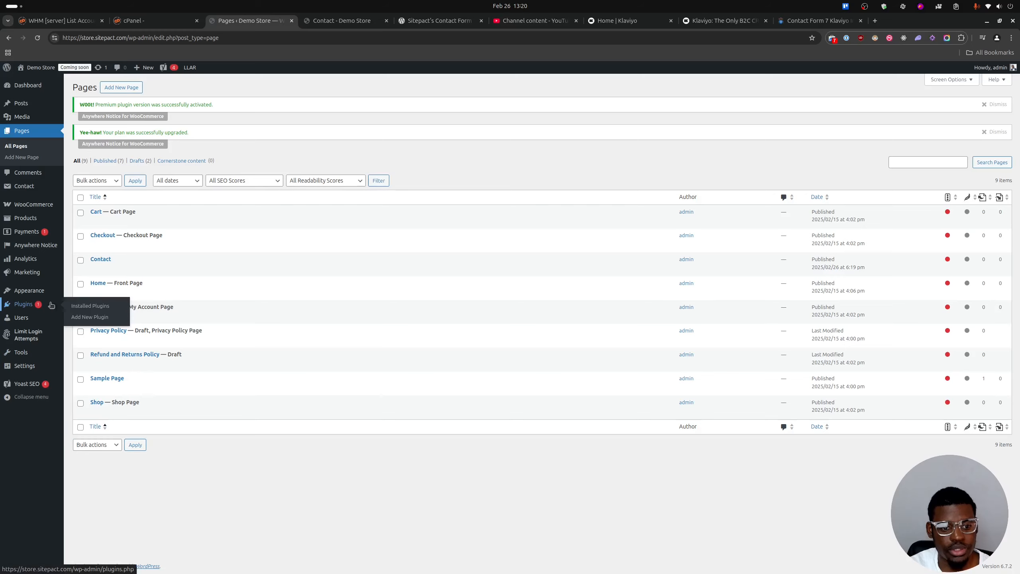
{"action": "left_click", "coordinate": [106, 319]}
{"action": "left_click", "coordinate": [440, 20]}
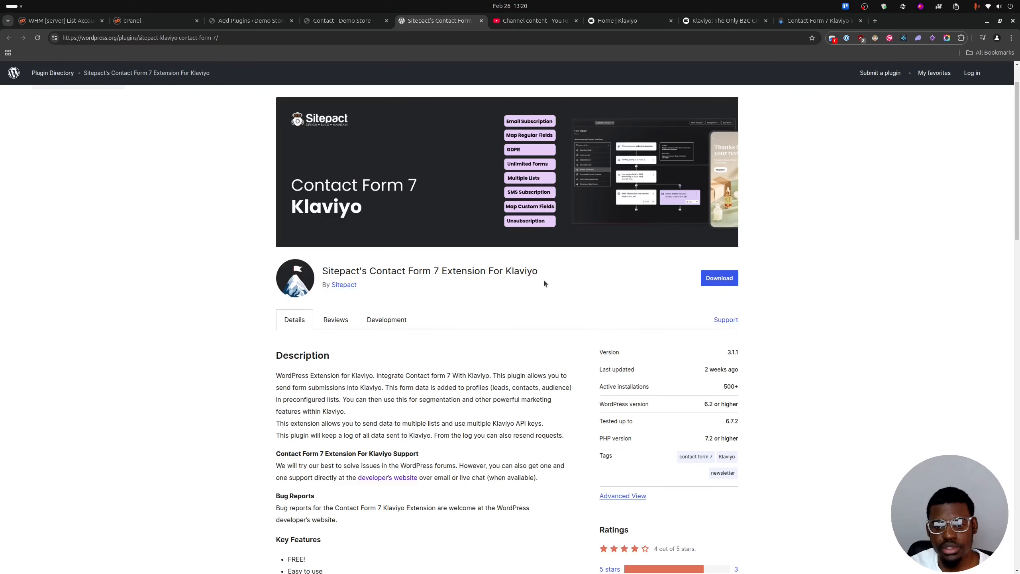
{"action": "left_click_drag", "start_coordinate": [541, 272], "coordinate": [377, 267]}
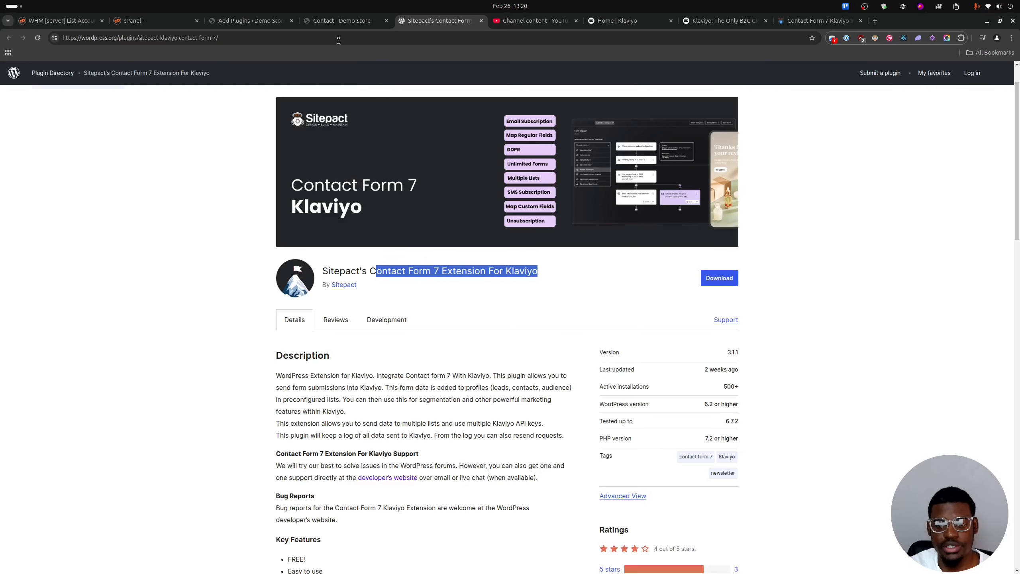
{"action": "left_click", "coordinate": [250, 20]}
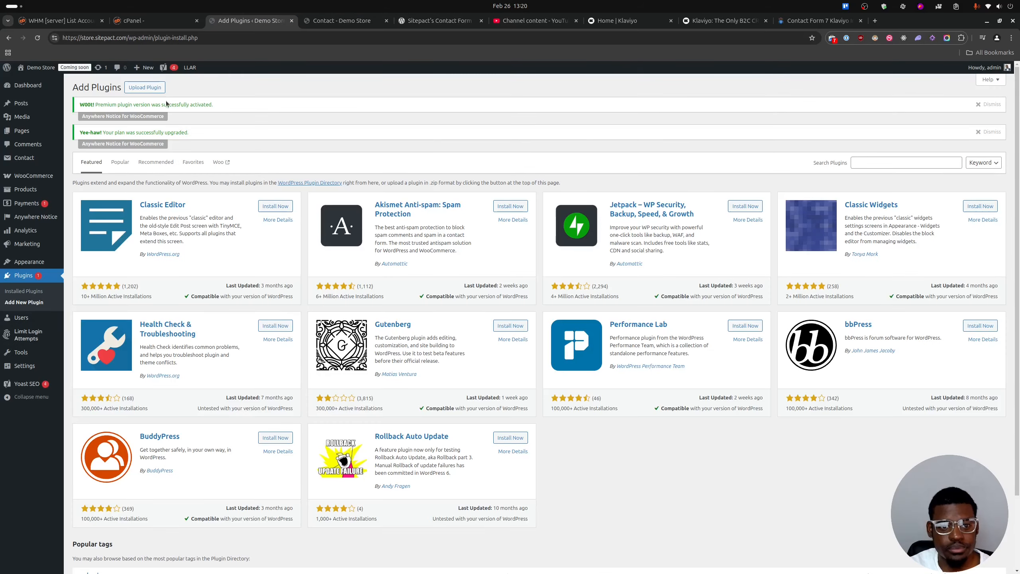
{"action": "left_click", "coordinate": [153, 91]}
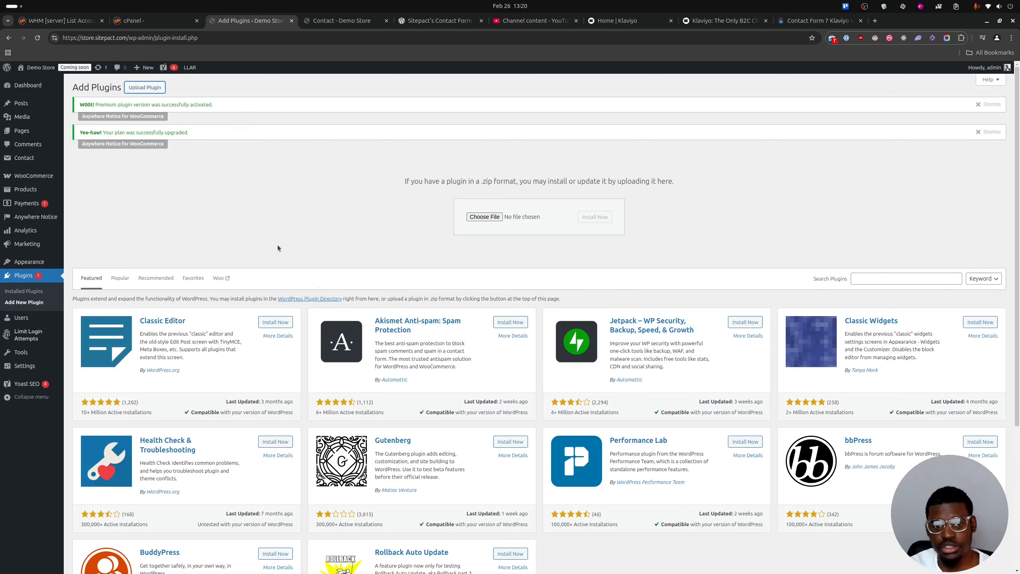
Search the plugin directory for "Contact Form 7 Extension For Klaviyo", copied from the plugin's WordPress.org page, and install Sitepact's extension.
{"action": "left_click", "coordinate": [436, 22]}
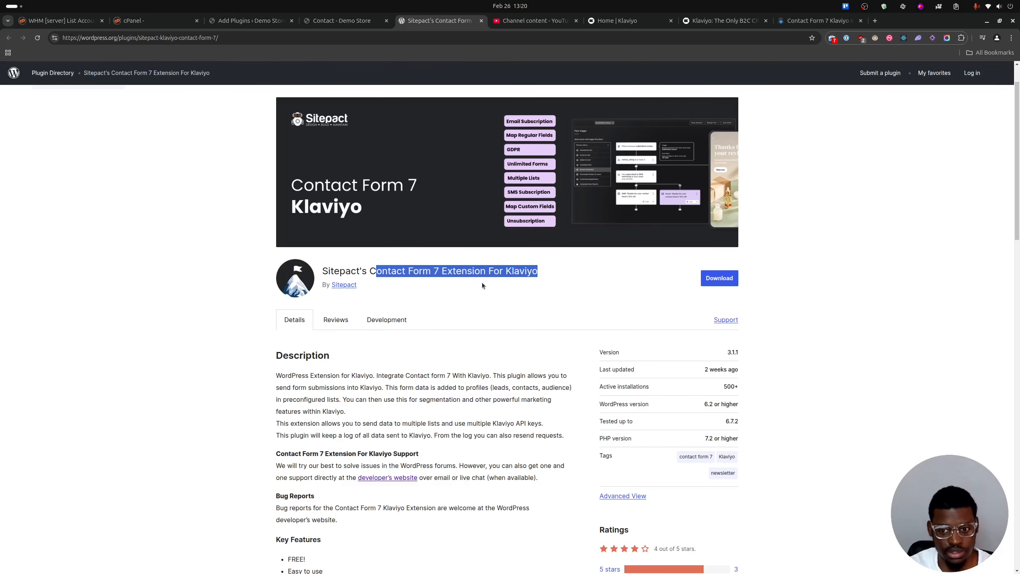
{"action": "left_click_drag", "start_coordinate": [539, 271], "coordinate": [370, 271]}
{"action": "key", "text": "ctrl+c"}
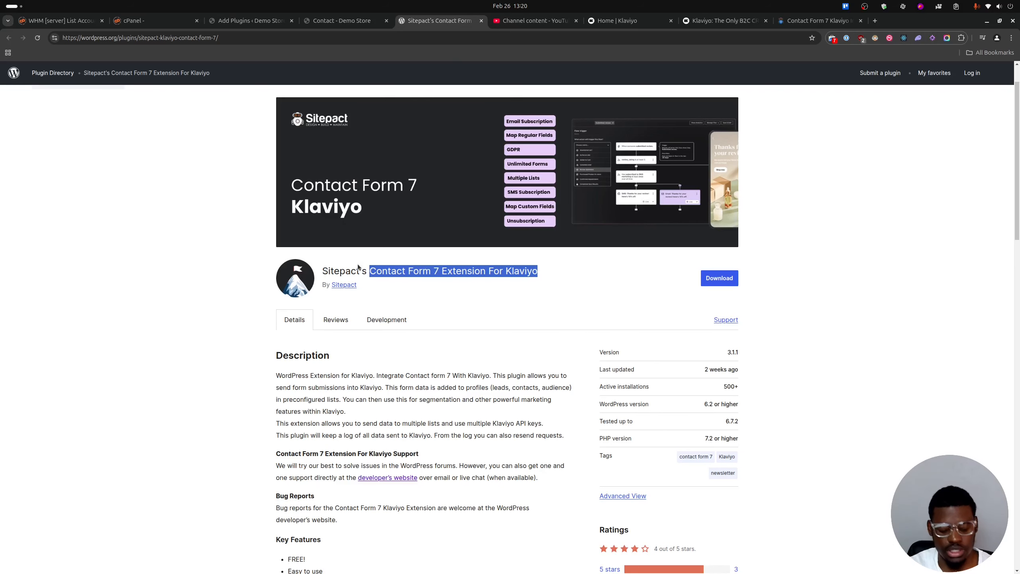
{"action": "left_click", "coordinate": [250, 20]}
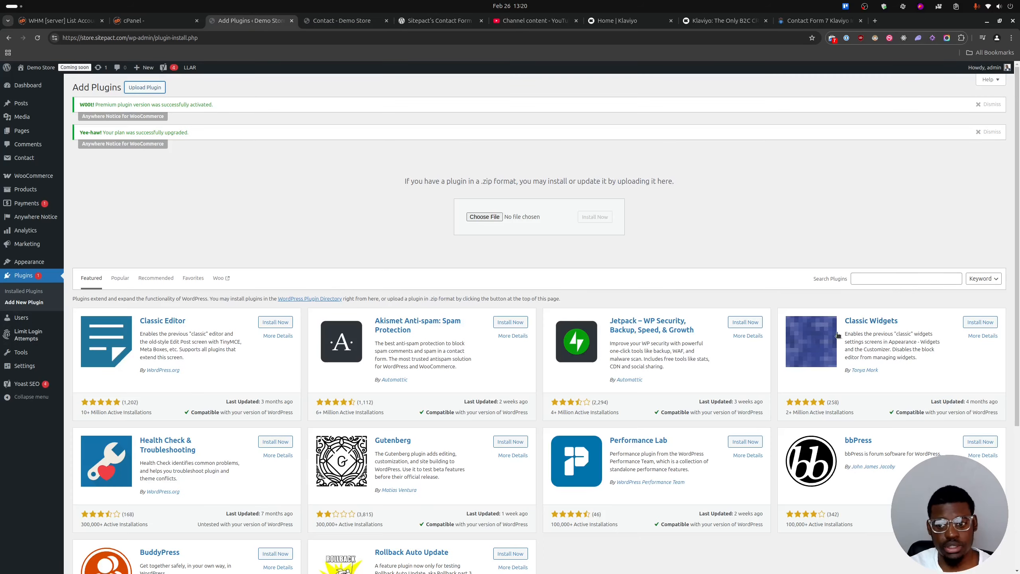
{"action": "left_click", "coordinate": [878, 277]}
{"action": "key", "text": "ctrl+v"}
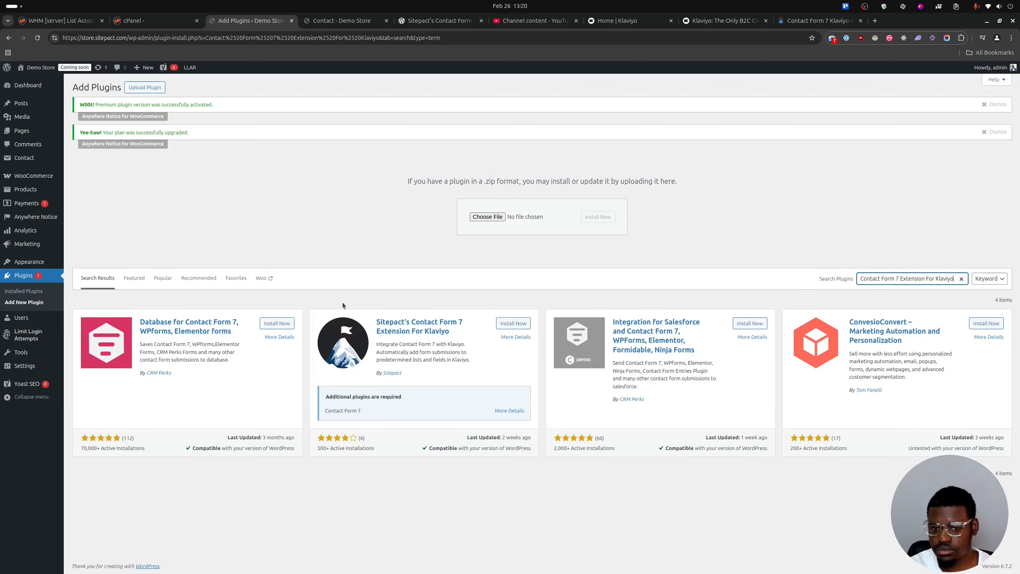
{"action": "left_click", "coordinate": [510, 324]}
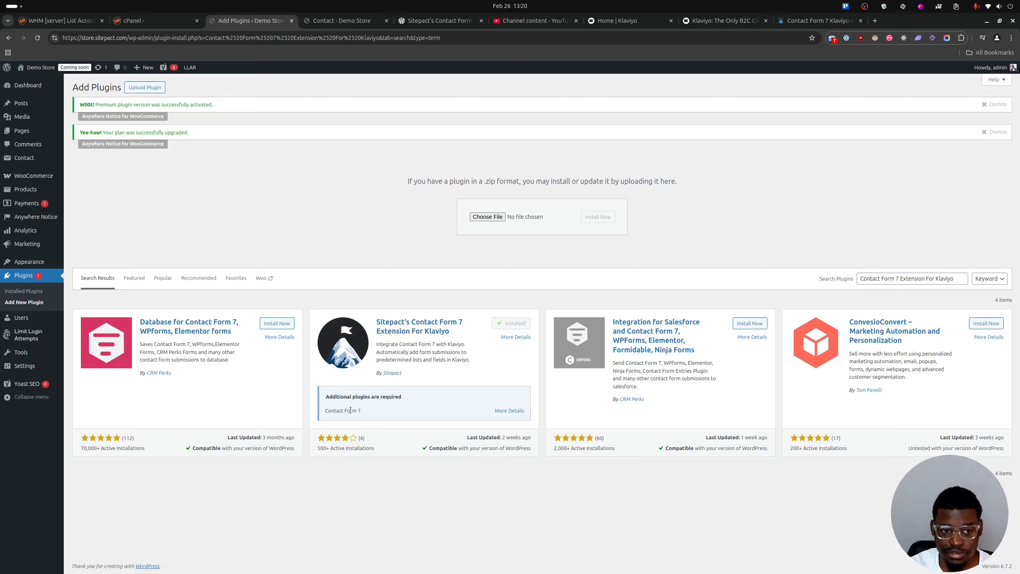
Activate Sitepact's Contact Form 7 Extension For Klaviyo and opt in to its update notifications.
{"action": "left_click", "coordinate": [524, 325]}
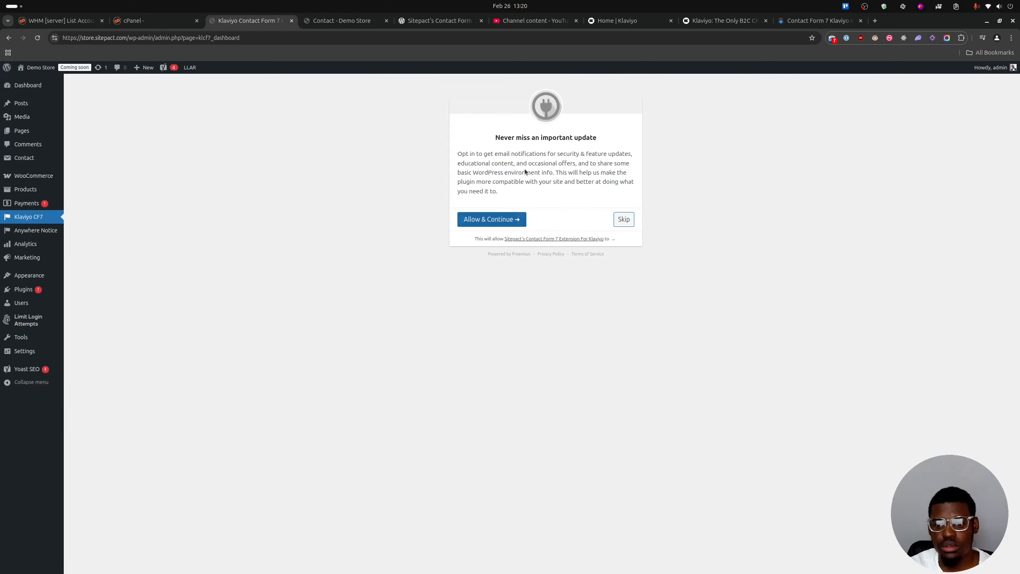
{"action": "left_click", "coordinate": [494, 219]}
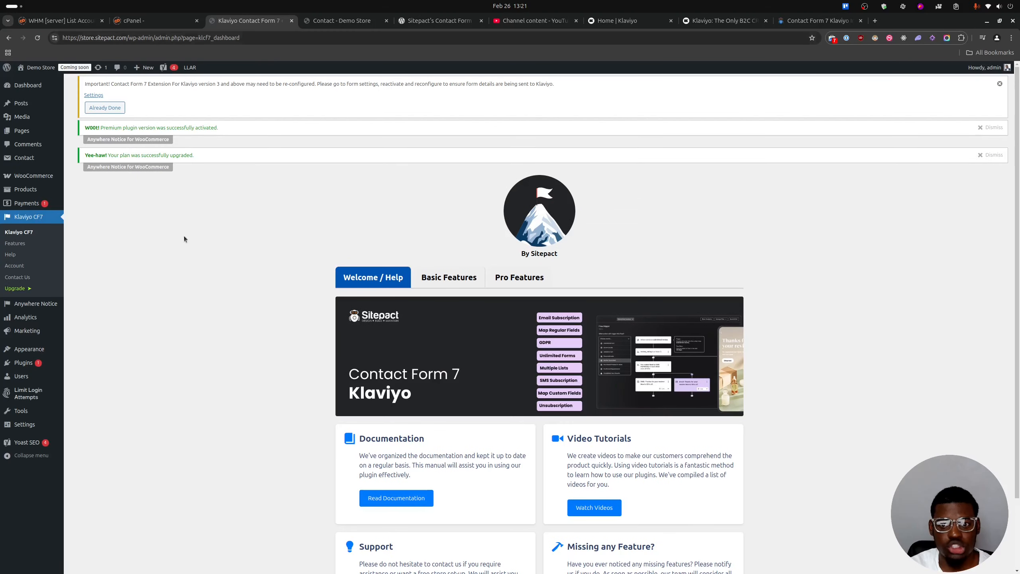
Open Contact form 1 for editing and show its Klaviyo integration settings.
{"action": "mouse_move", "coordinate": [24, 157]}
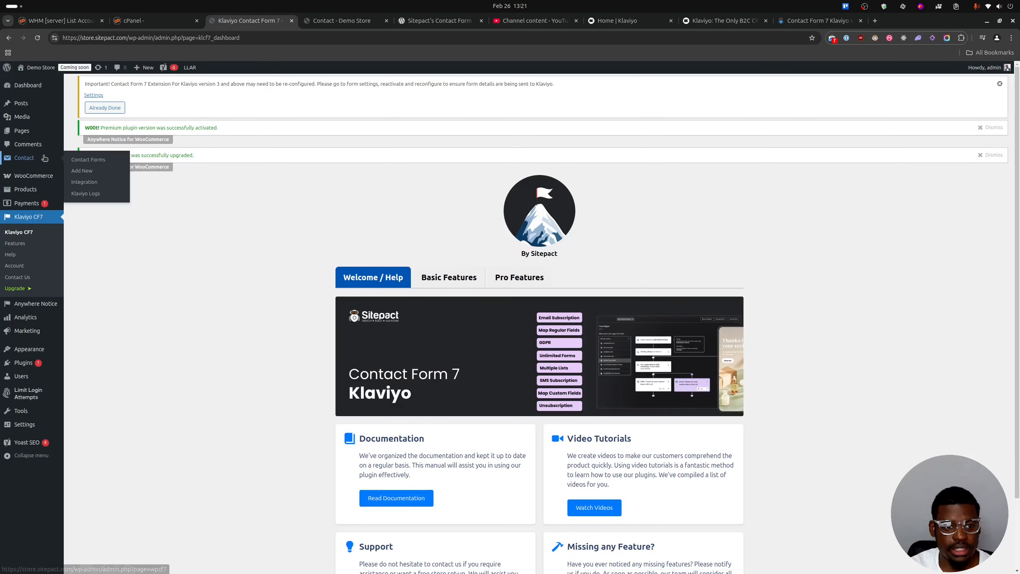
{"action": "left_click", "coordinate": [98, 159]}
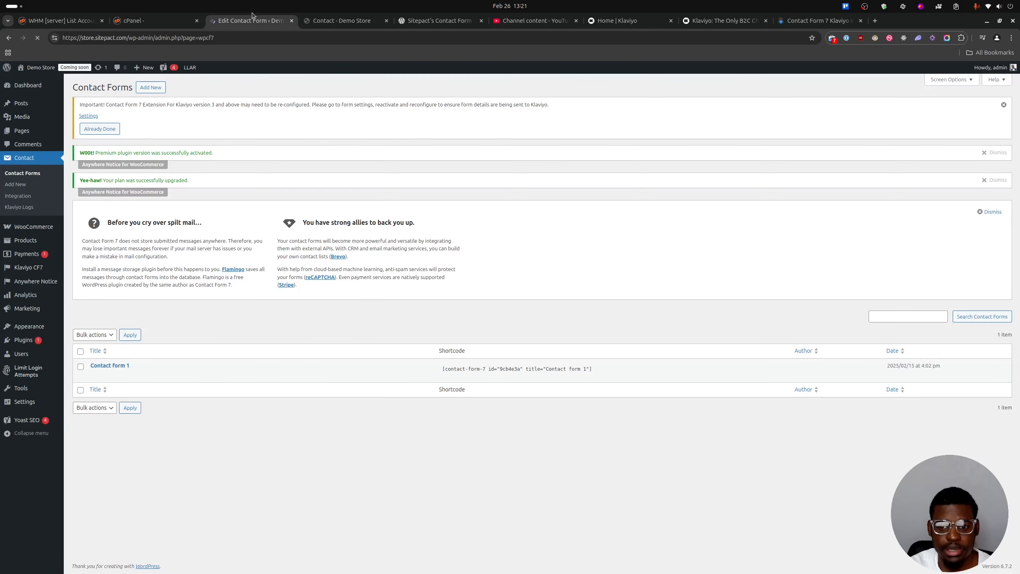
{"action": "left_click", "coordinate": [95, 375]}
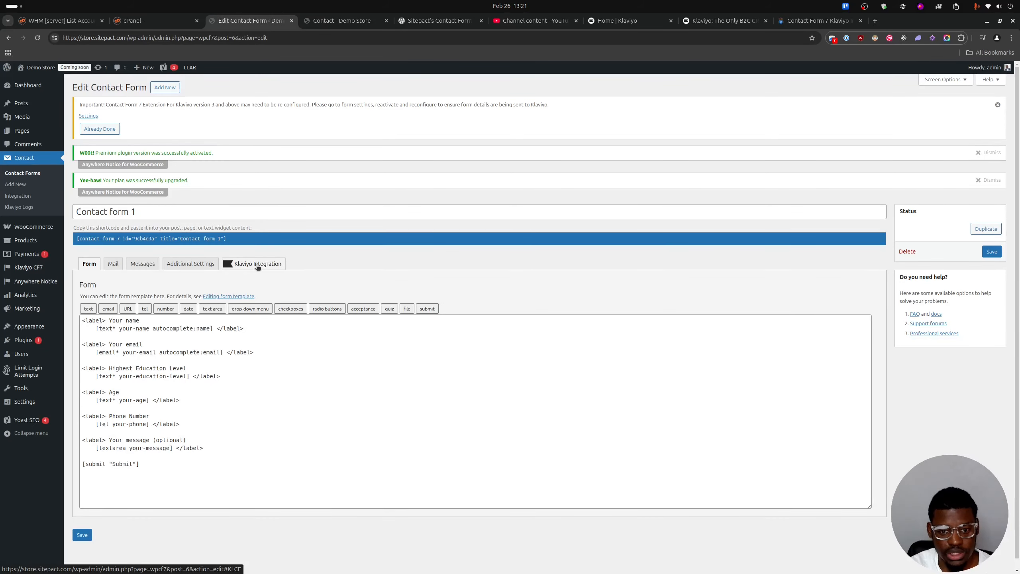
{"action": "left_click", "coordinate": [257, 267]}
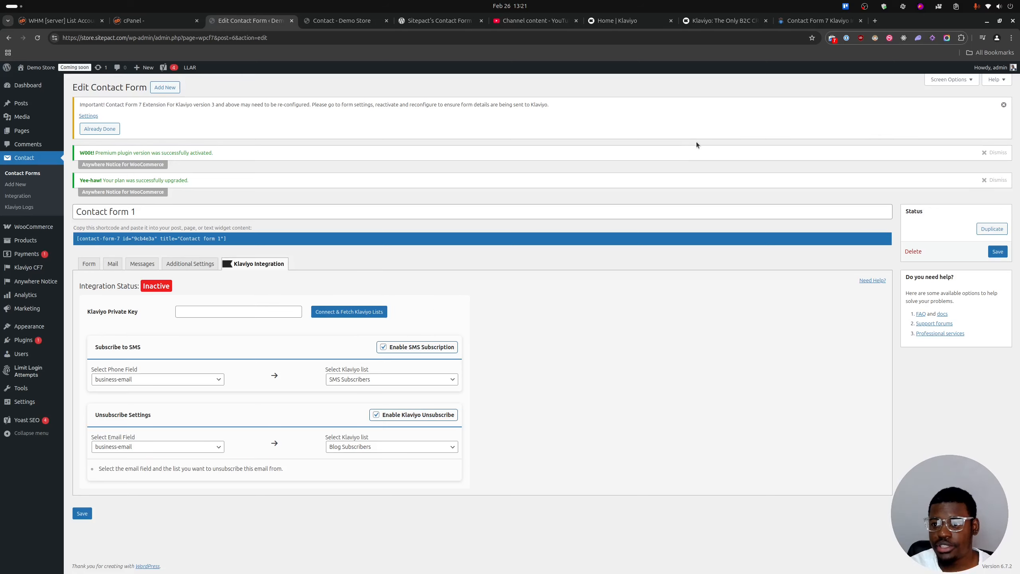
Switch to Klaviyo and start a new private API key from the account's API key settings.
{"action": "left_click", "coordinate": [613, 21]}
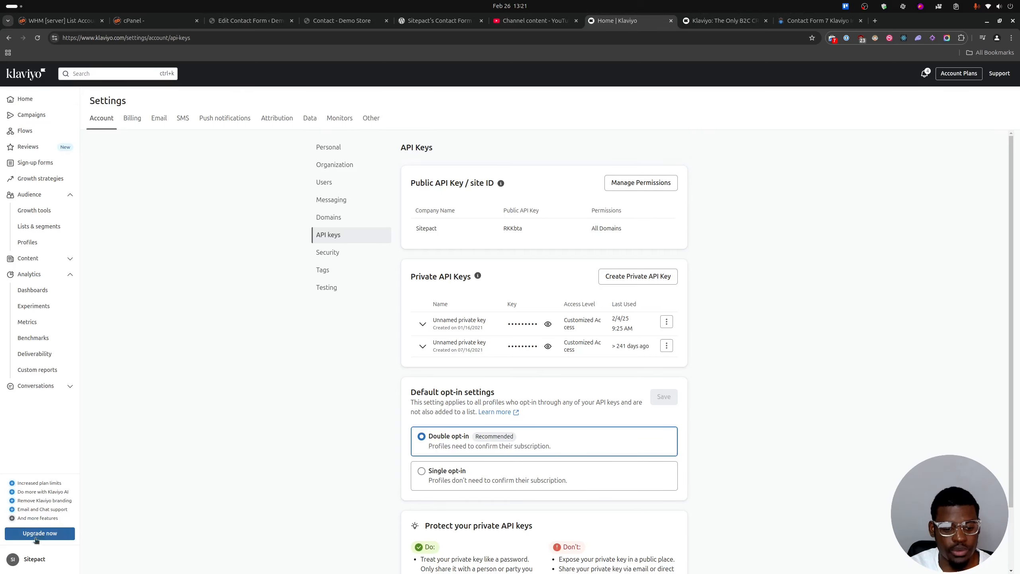
{"action": "left_click", "coordinate": [29, 561]}
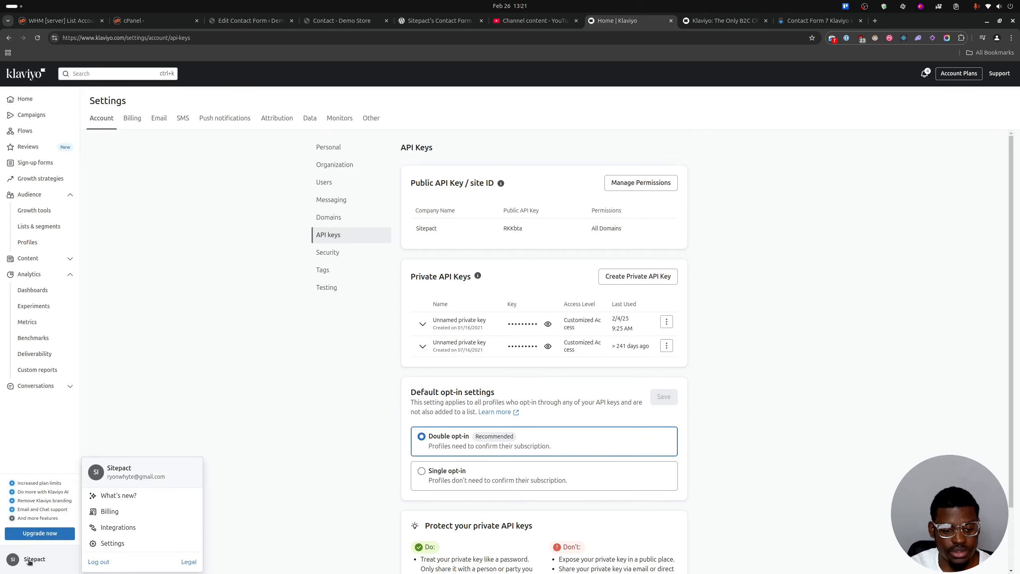
{"action": "left_click", "coordinate": [112, 543]}
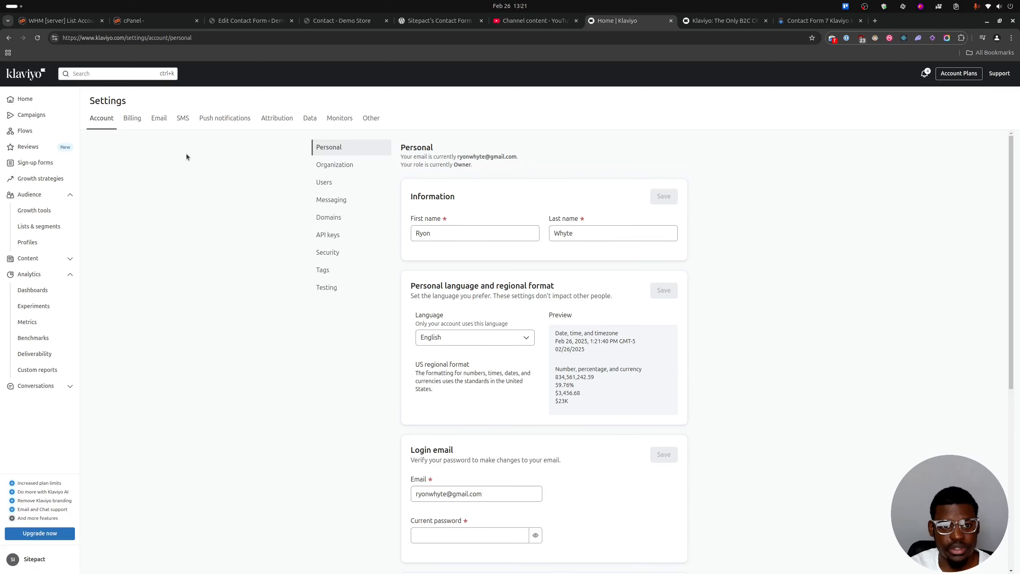
{"action": "left_click", "coordinate": [339, 235]}
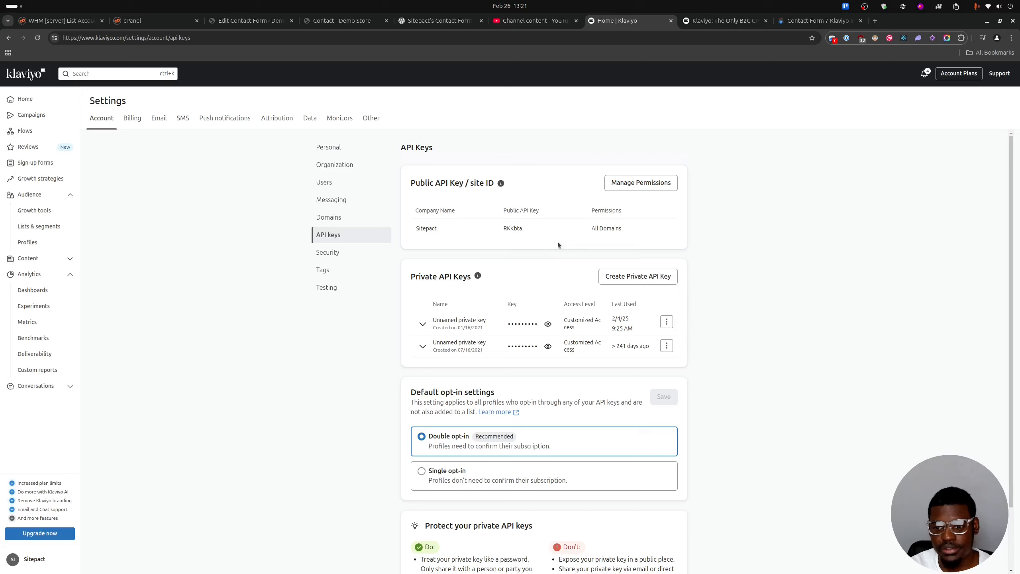
{"action": "left_click", "coordinate": [645, 280]}
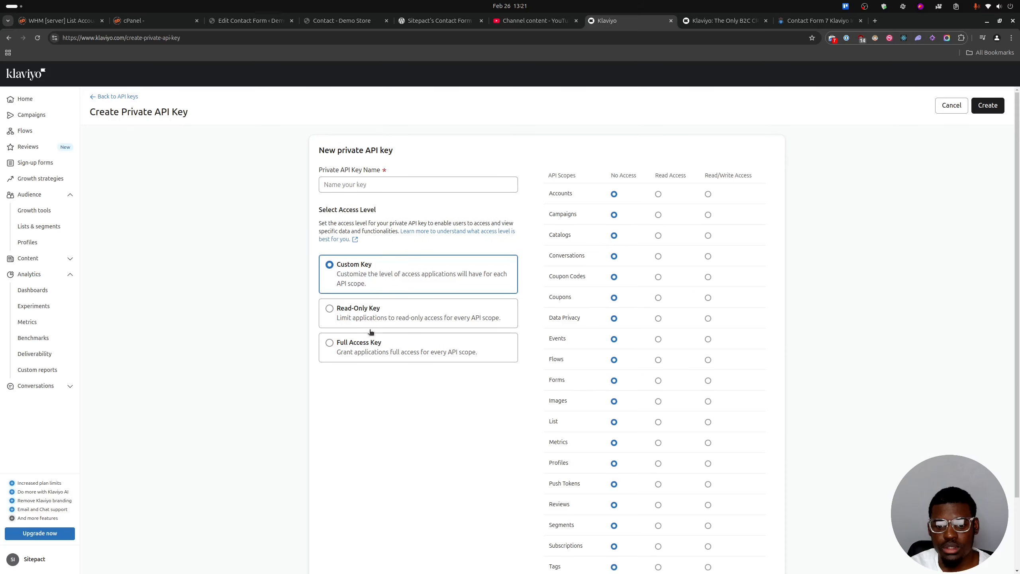
Give the new private API key full access, name it "Youtube test" and create it.
{"action": "scroll", "coordinate": [366, 267], "scroll_direction": "down", "scroll_amount": 1}
{"action": "scroll", "coordinate": [366, 267], "scroll_direction": "down", "scroll_amount": 1}
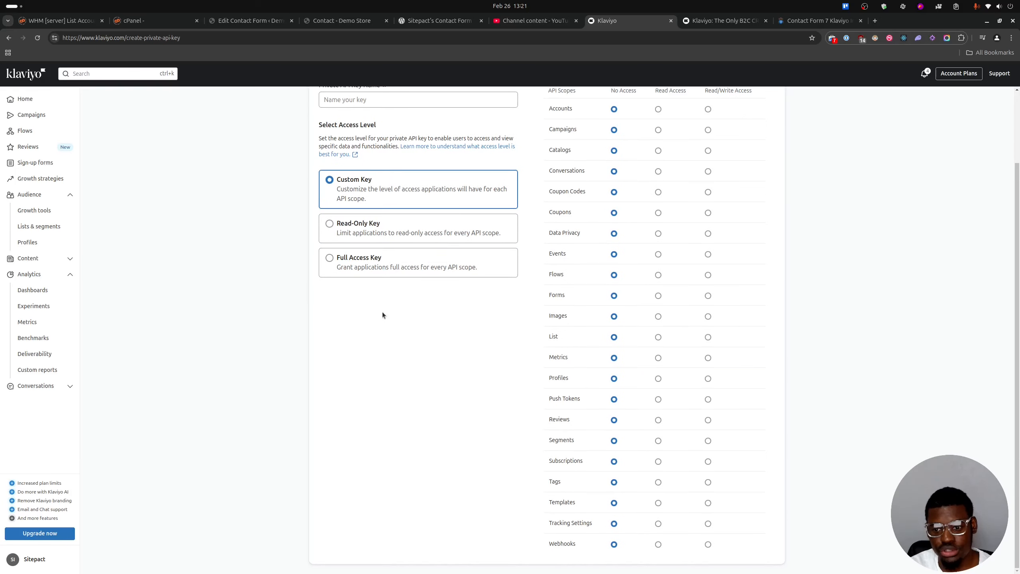
{"action": "scroll", "coordinate": [382, 312], "scroll_direction": "up", "scroll_amount": 2}
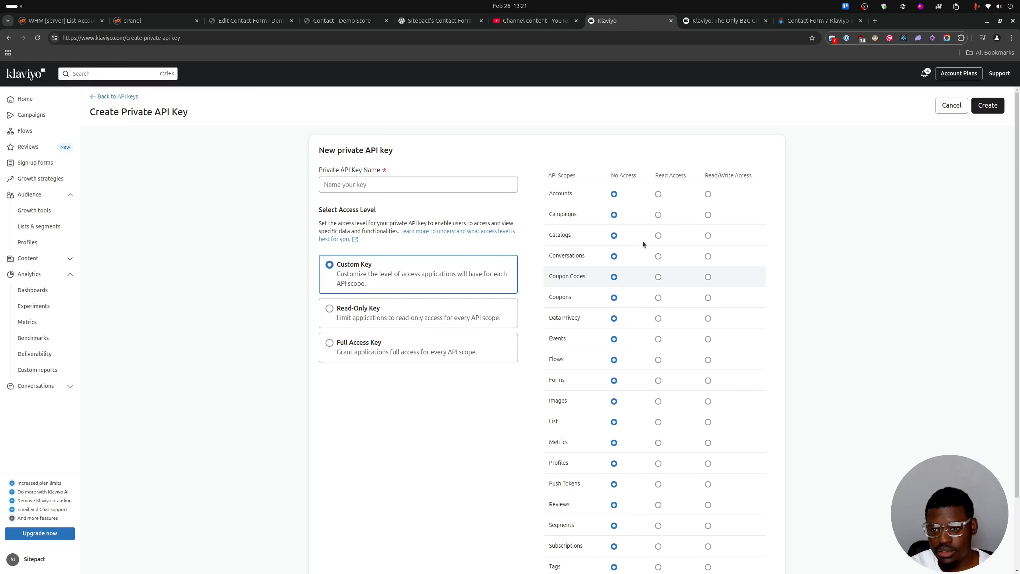
{"action": "scroll", "coordinate": [616, 514], "scroll_direction": "down", "scroll_amount": 2}
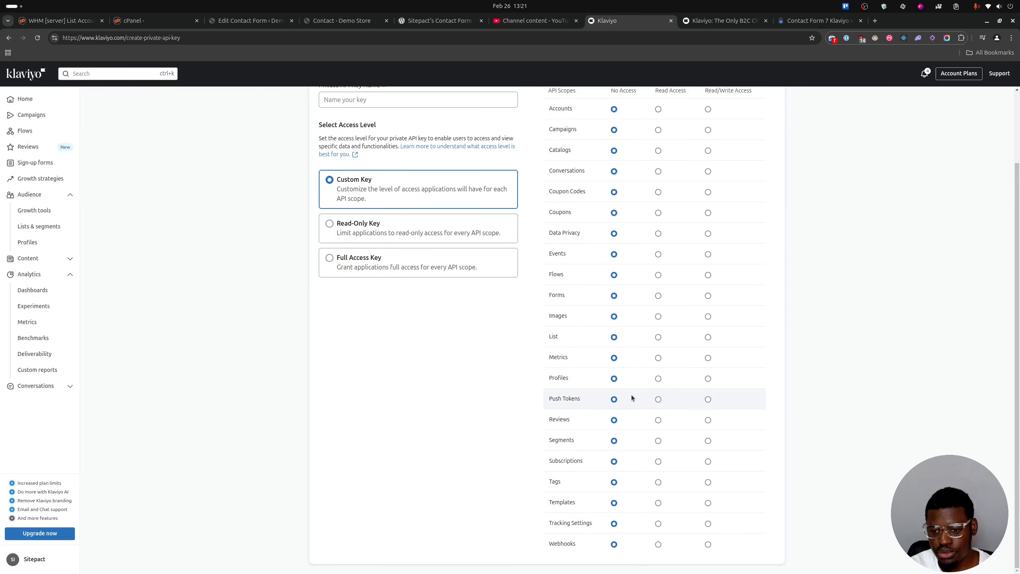
{"action": "scroll", "coordinate": [671, 220], "scroll_direction": "up", "scroll_amount": 2}
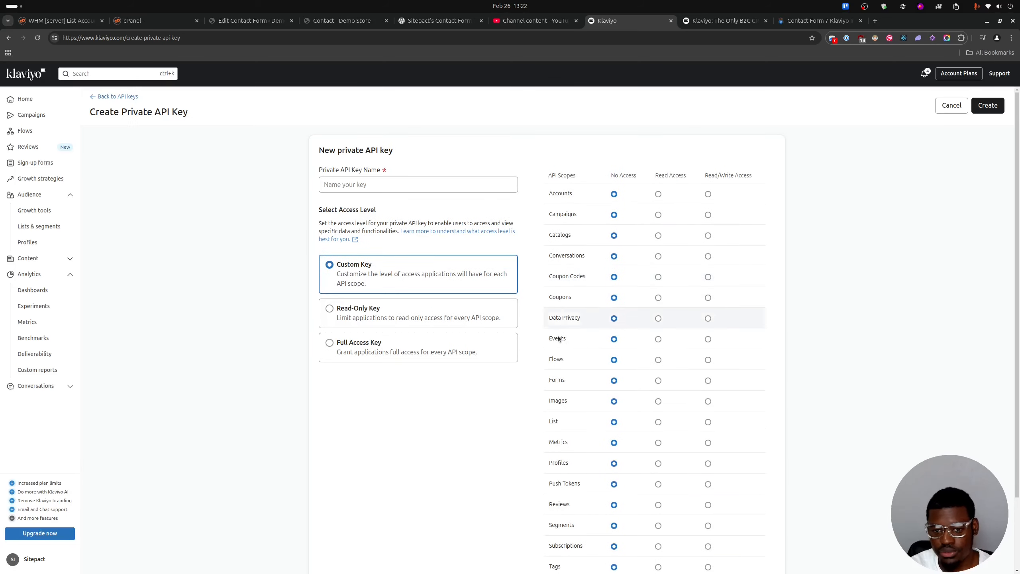
{"action": "left_click", "coordinate": [329, 344]}
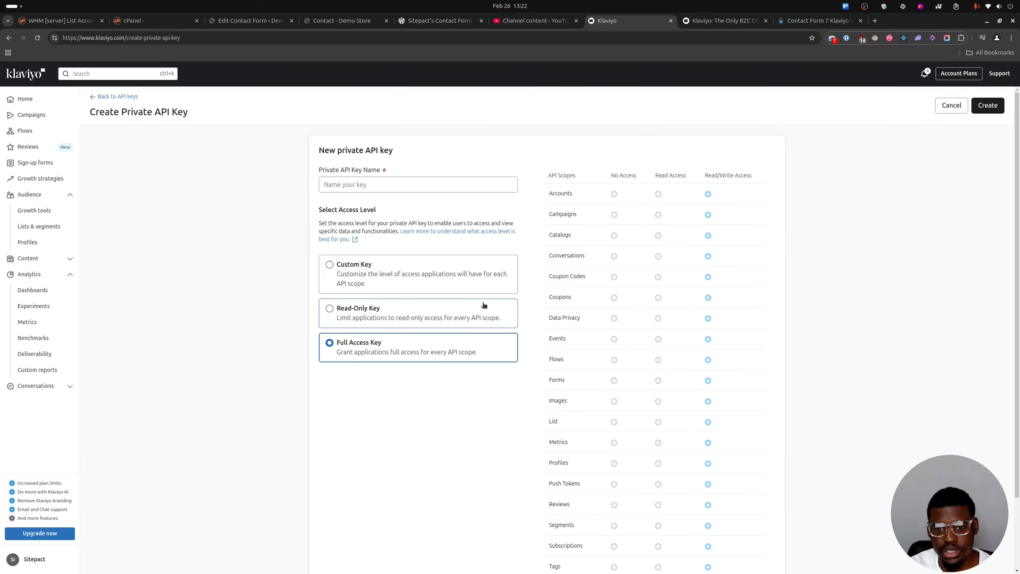
{"action": "left_click", "coordinate": [362, 184]}
{"action": "type", "text": "Youtu"}
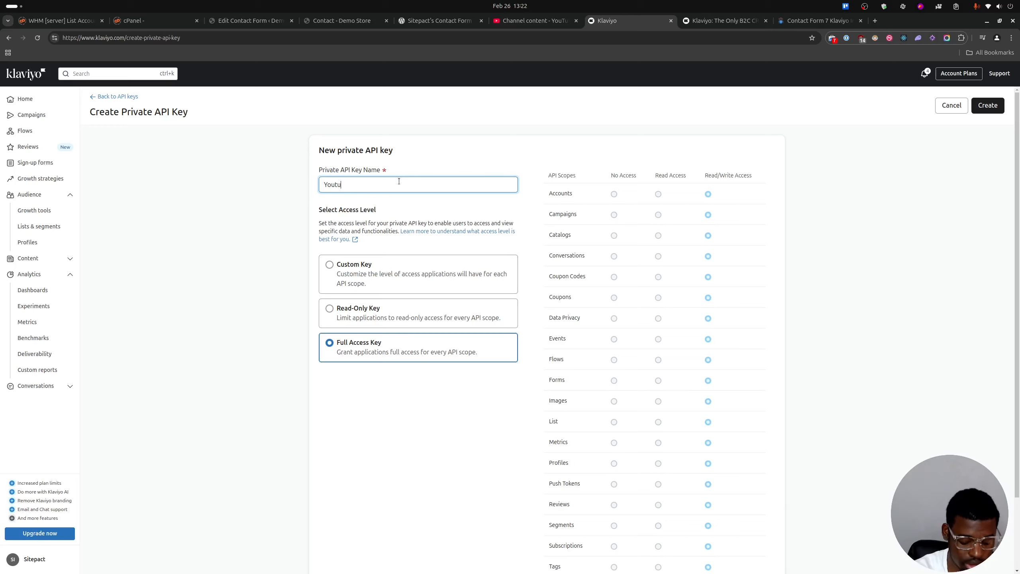
{"action": "type", "text": "ybbe test"}
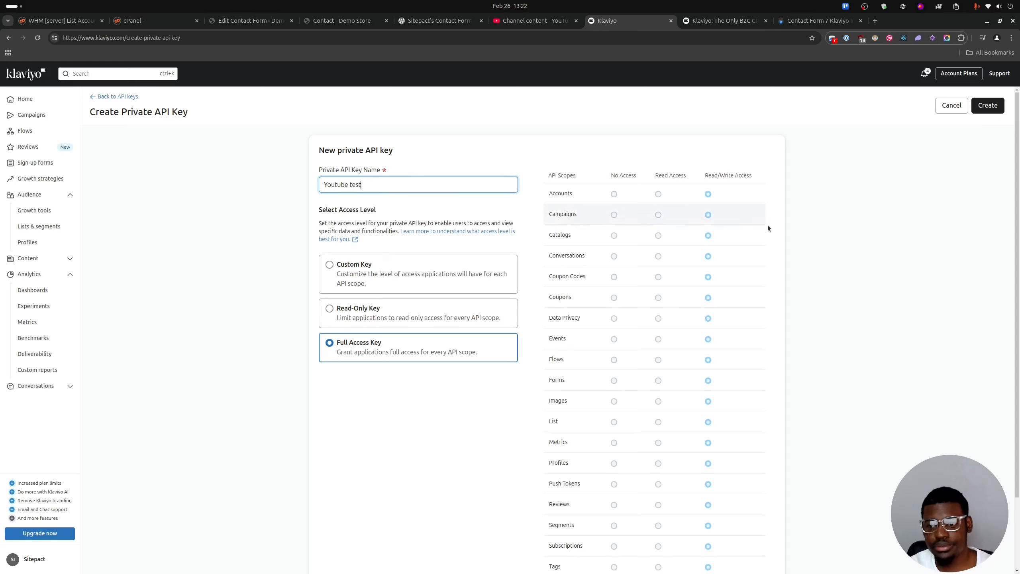
{"action": "left_click", "coordinate": [987, 105]}
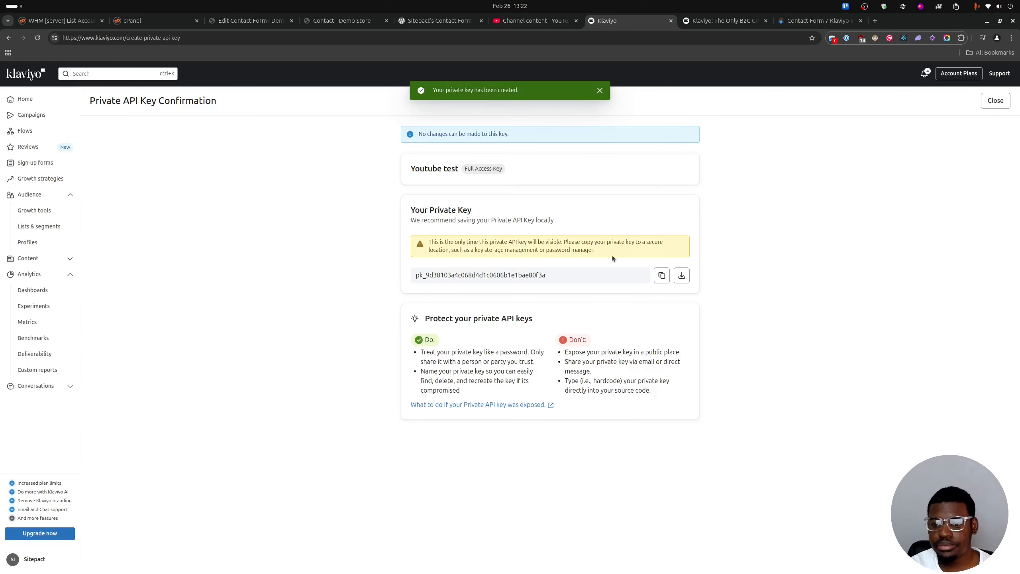
Copy the new private API key into the Klaviyo Private Key field of Contact form 1, then connect and fetch the Klaviyo lists.
{"action": "left_click", "coordinate": [663, 276]}
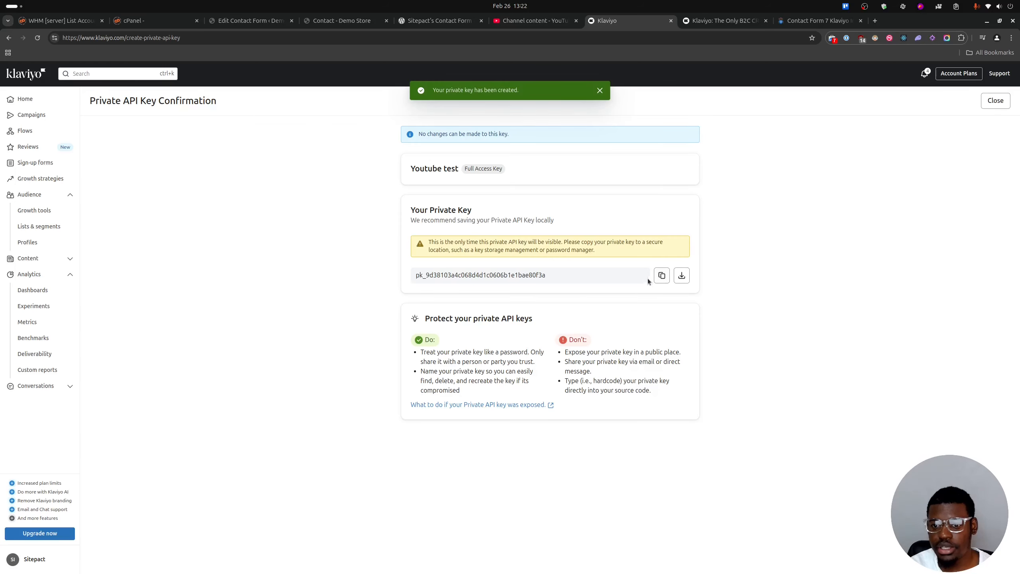
{"action": "left_click", "coordinate": [662, 275]}
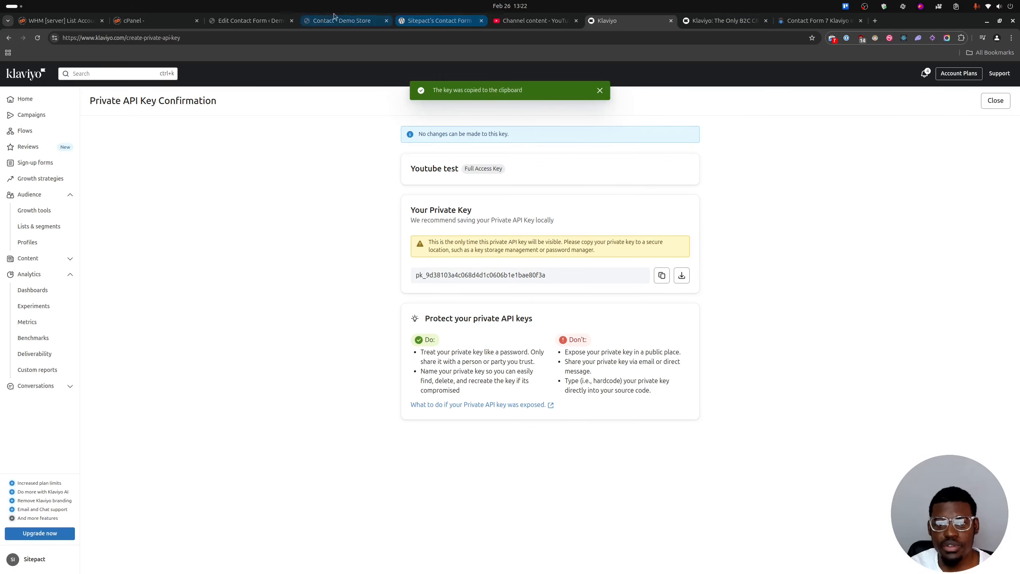
{"action": "left_click", "coordinate": [240, 25]}
{"action": "left_click", "coordinate": [216, 308]}
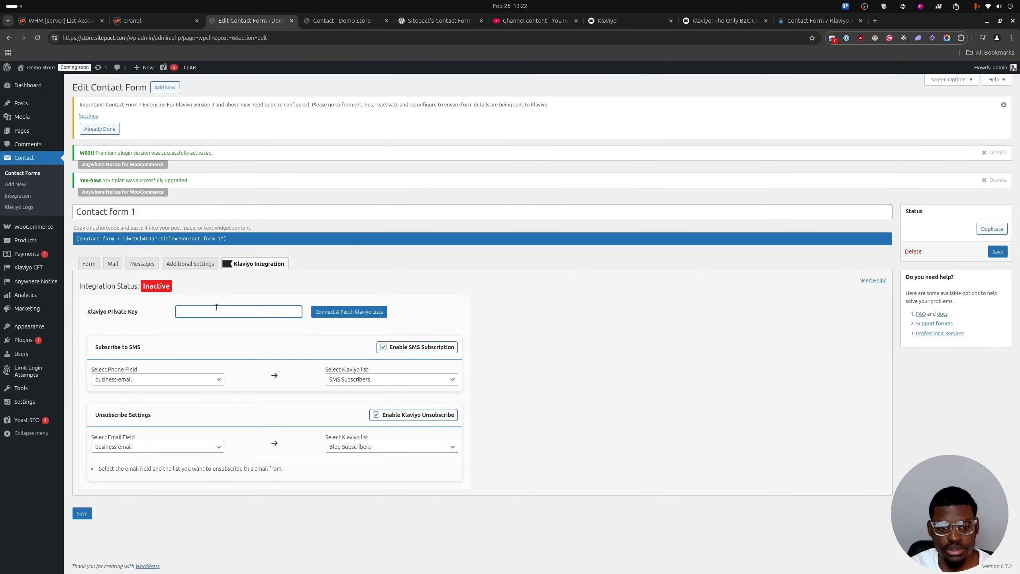
{"action": "key", "text": "ctrl+v"}
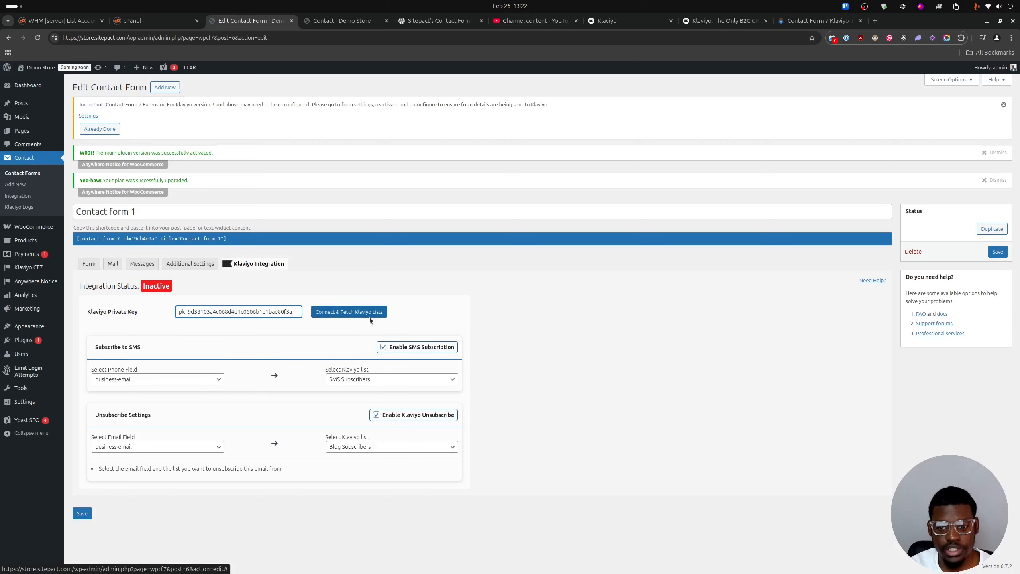
{"action": "left_click", "coordinate": [348, 312]}
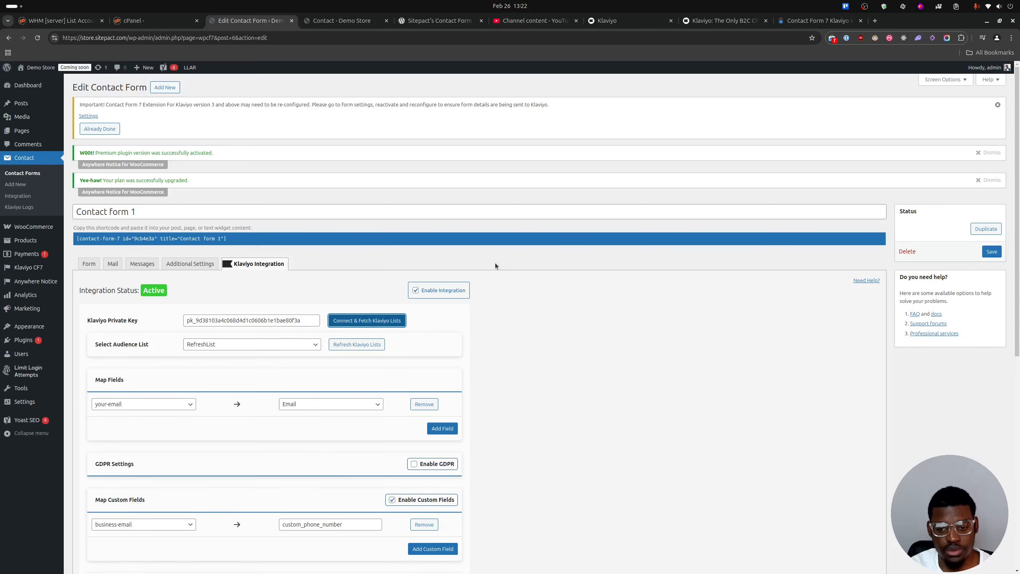
Look through the audience lists offered in Contact form 1's Klaviyo integration, keeping RefreshList selected.
{"action": "scroll", "coordinate": [497, 264], "scroll_direction": "down", "scroll_amount": 4}
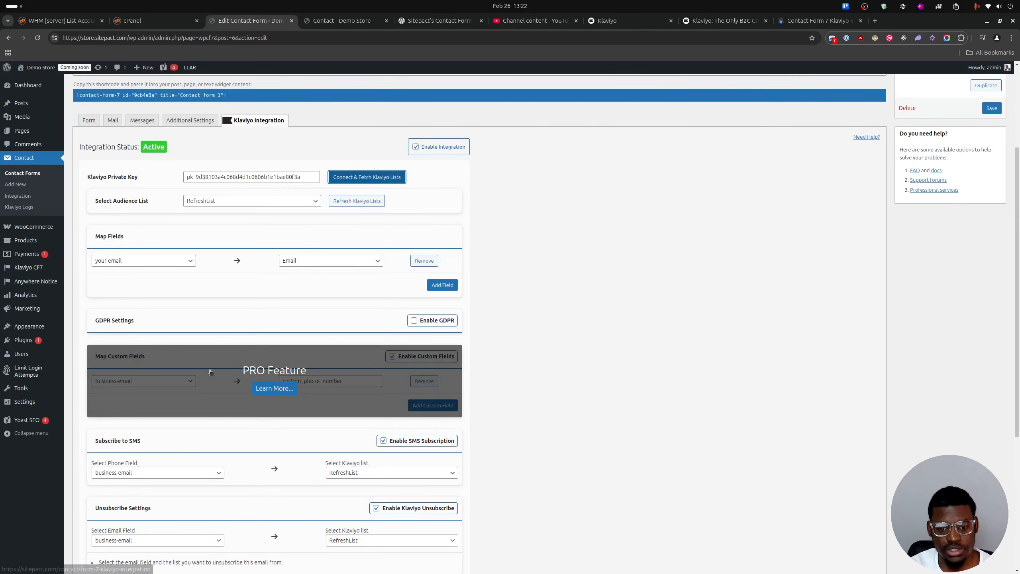
{"action": "left_click", "coordinate": [221, 201]}
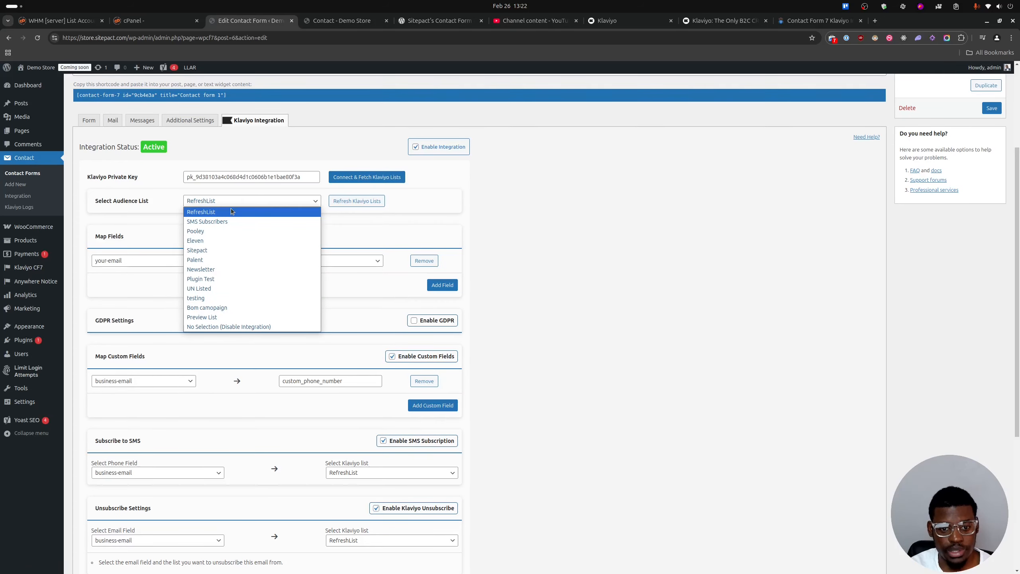
{"action": "left_click", "coordinate": [478, 176]}
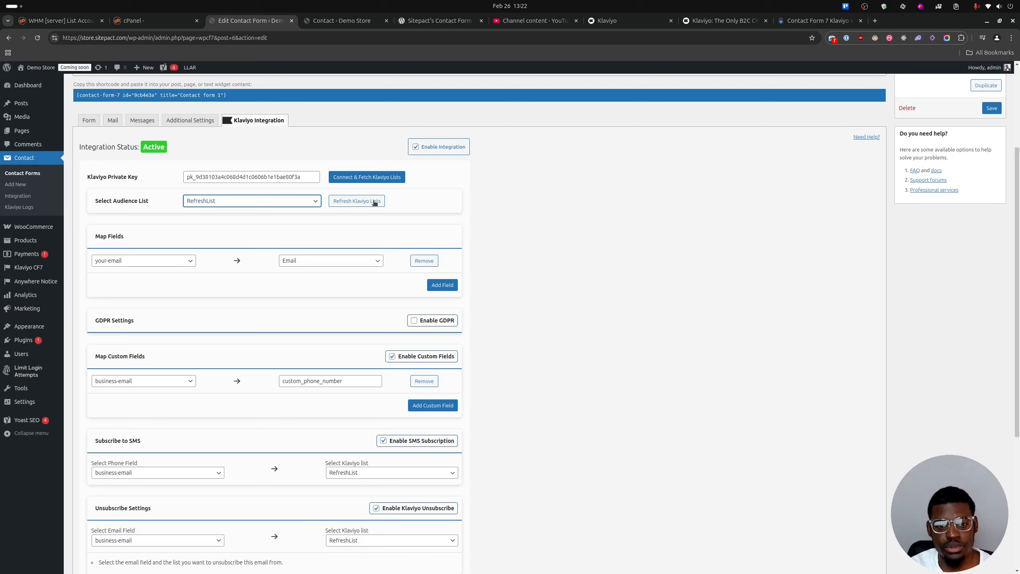
{"action": "left_click", "coordinate": [293, 201]}
{"action": "left_click", "coordinate": [268, 199]}
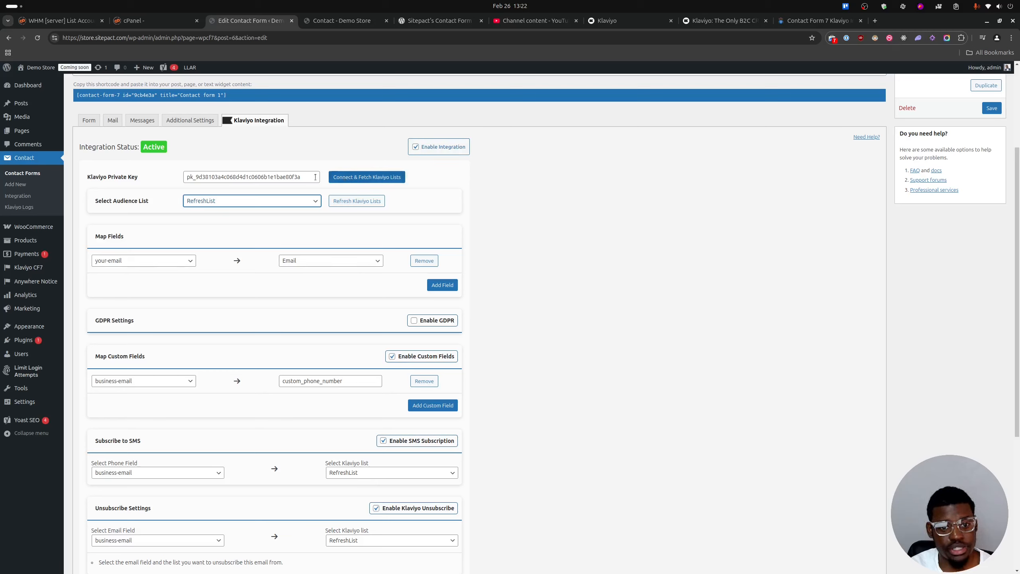
{"action": "triple_click", "coordinate": [219, 172]}
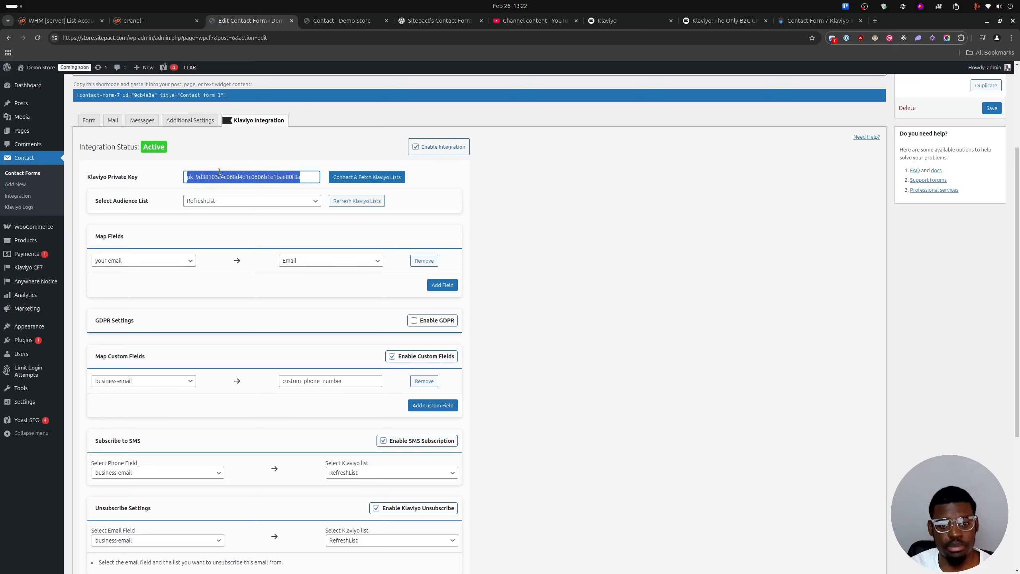
{"action": "left_click", "coordinate": [219, 173]}
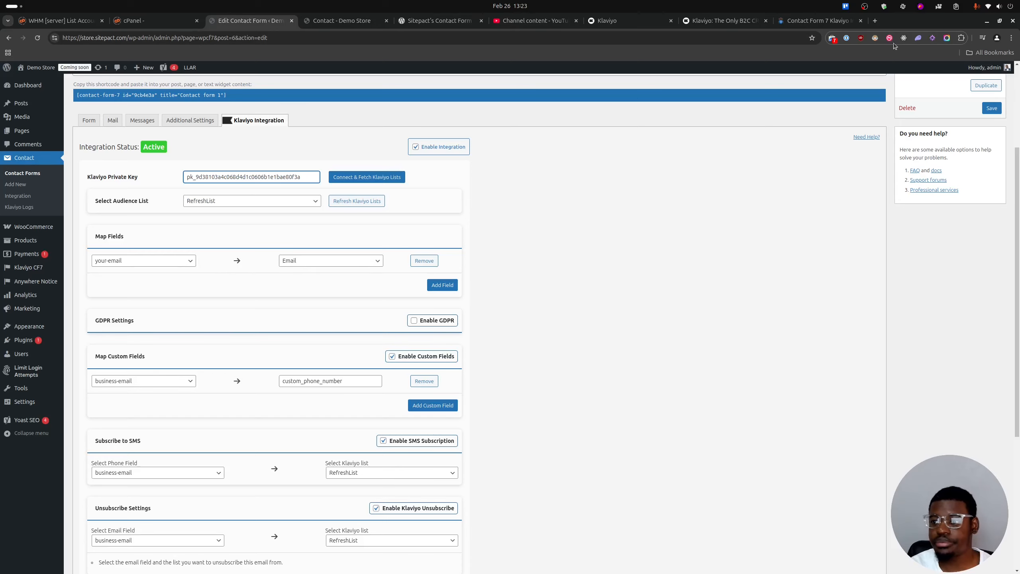
Open the Temp Mail disposable email site in a new browser tab.
{"action": "left_click", "coordinate": [874, 23]}
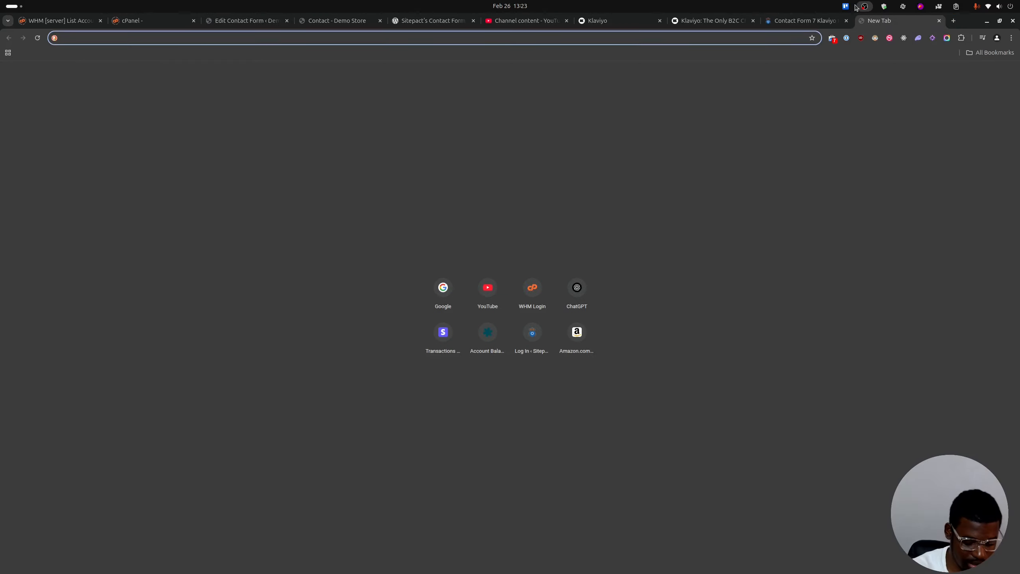
{"action": "type", "text": "temp mail"}
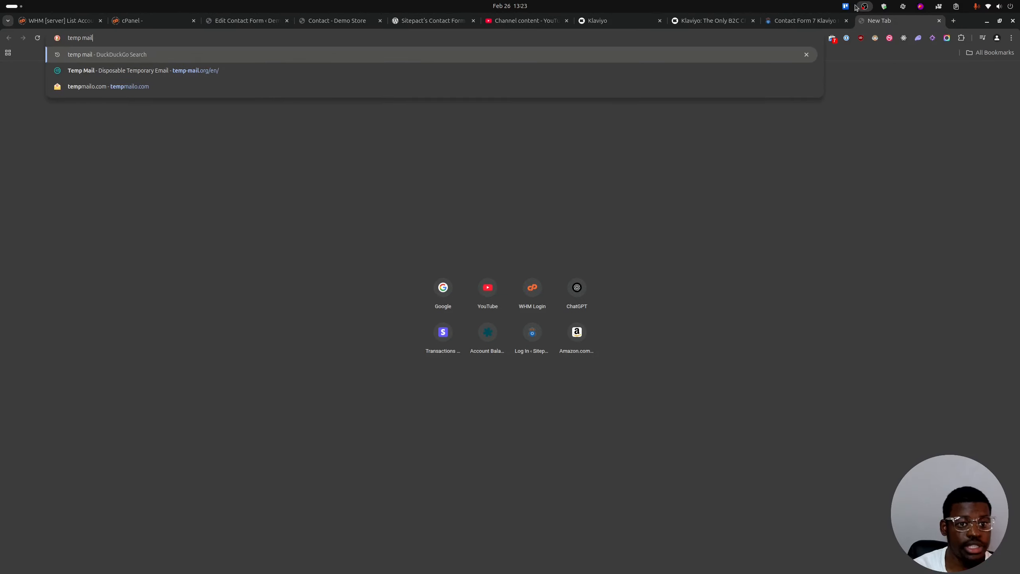
{"action": "key", "text": "Down"}
{"action": "key", "text": "Return"}
Return to Contact form 1's Klaviyo integration, look through the mapping options, and keep your-email mapped to Email.
{"action": "left_click", "coordinate": [321, 20]}
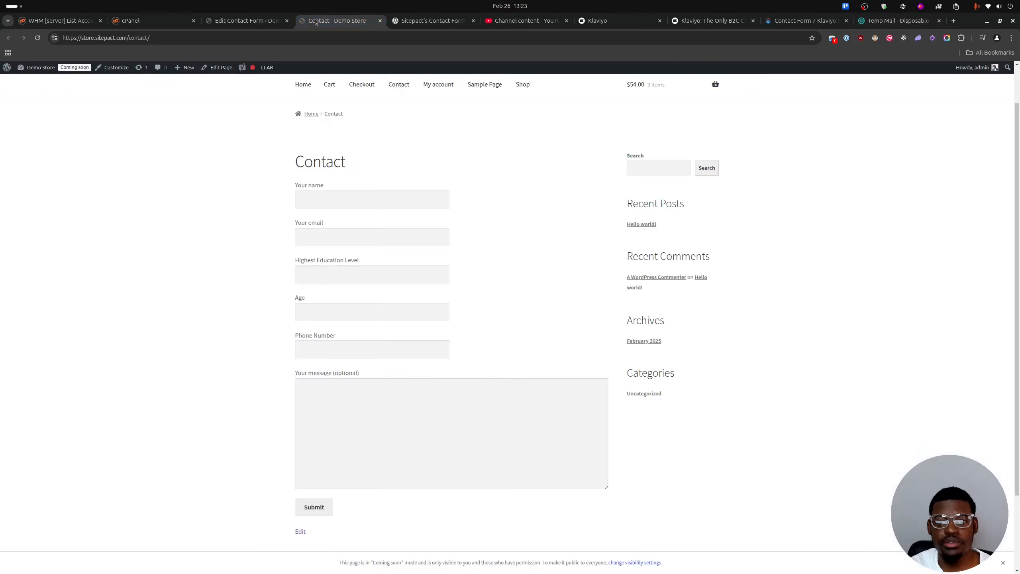
{"action": "left_click", "coordinate": [280, 23]}
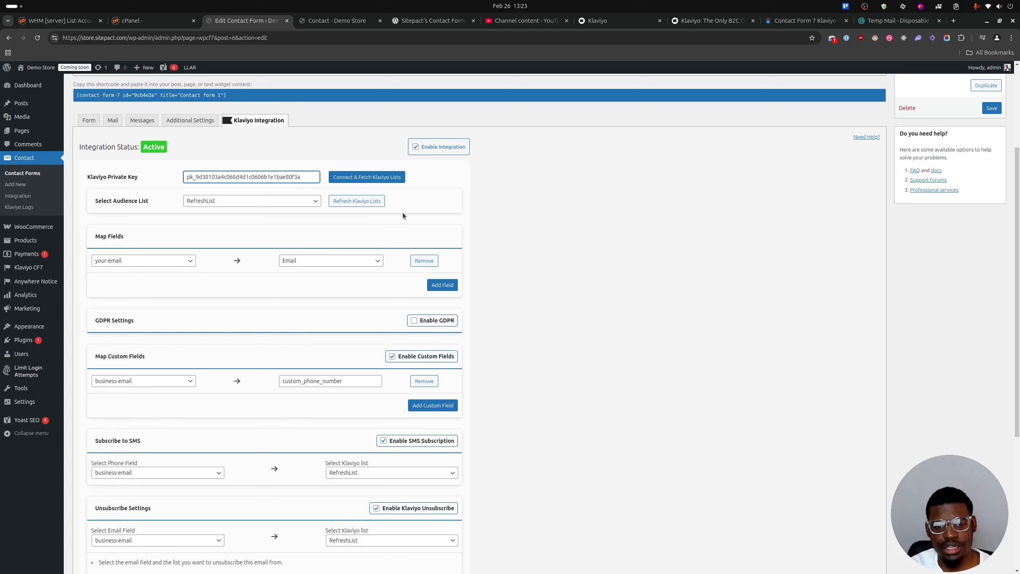
{"action": "left_click", "coordinate": [167, 262]}
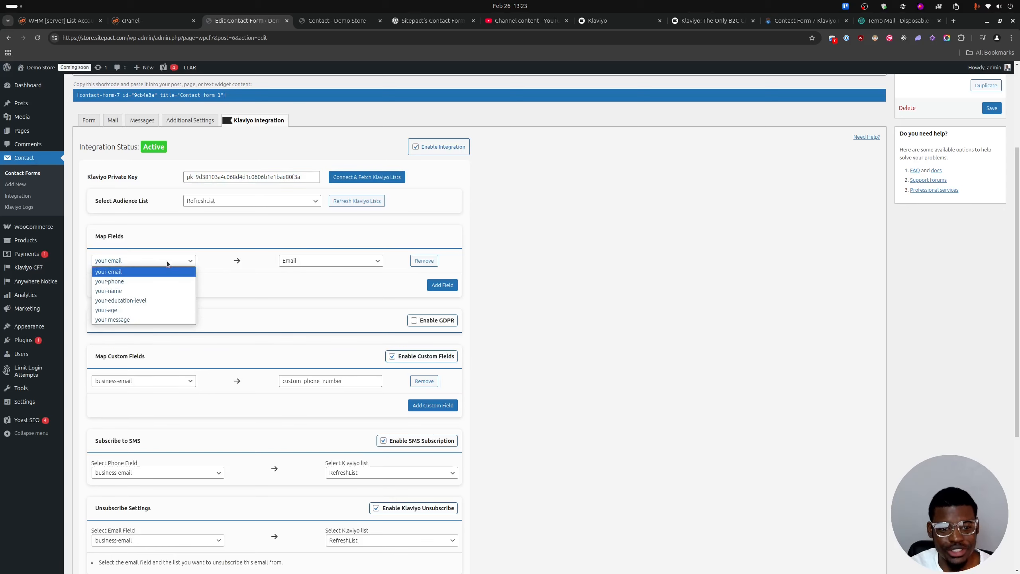
{"action": "left_click", "coordinate": [128, 273]}
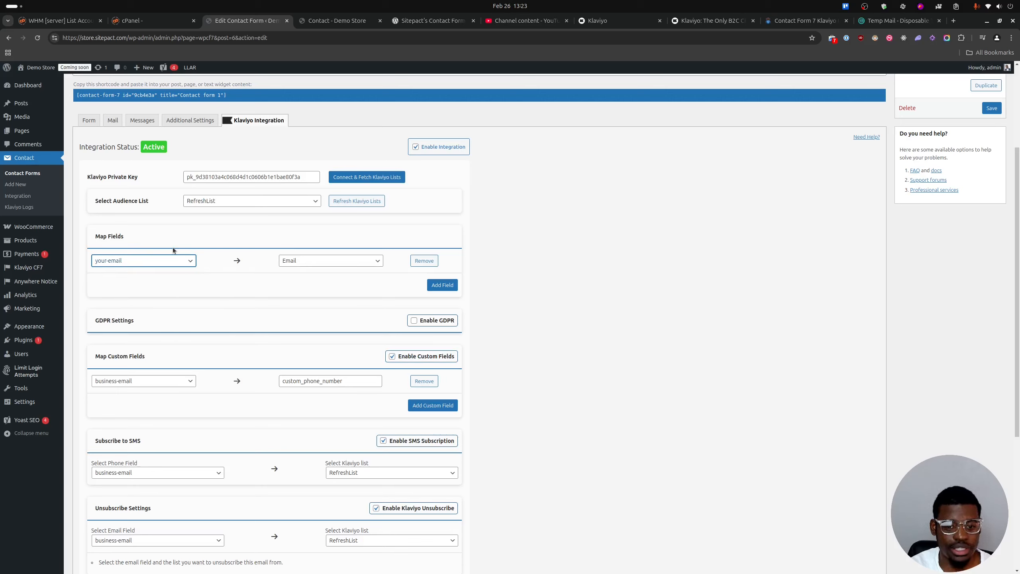
{"action": "left_click", "coordinate": [168, 260]}
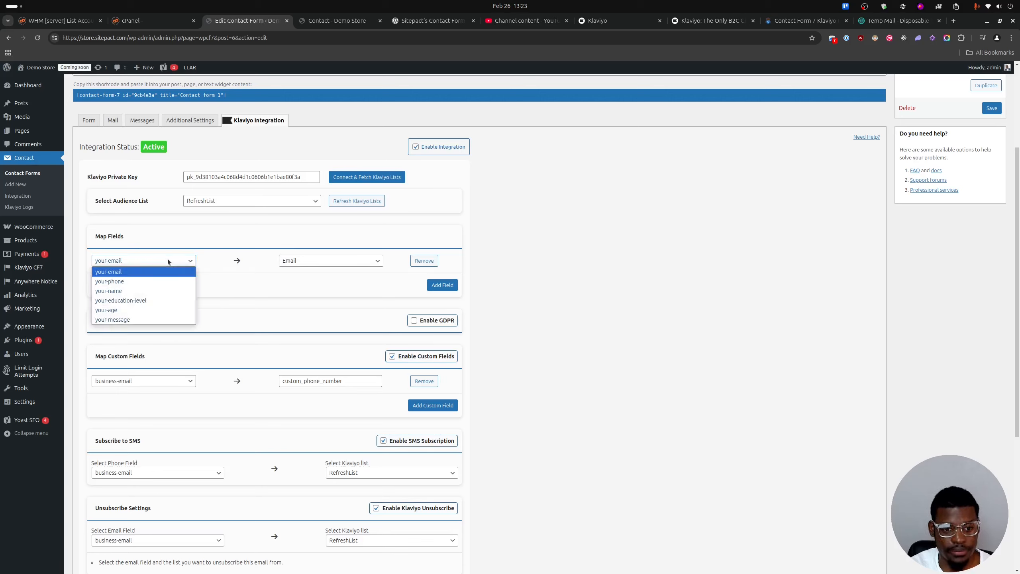
{"action": "left_click", "coordinate": [121, 274]}
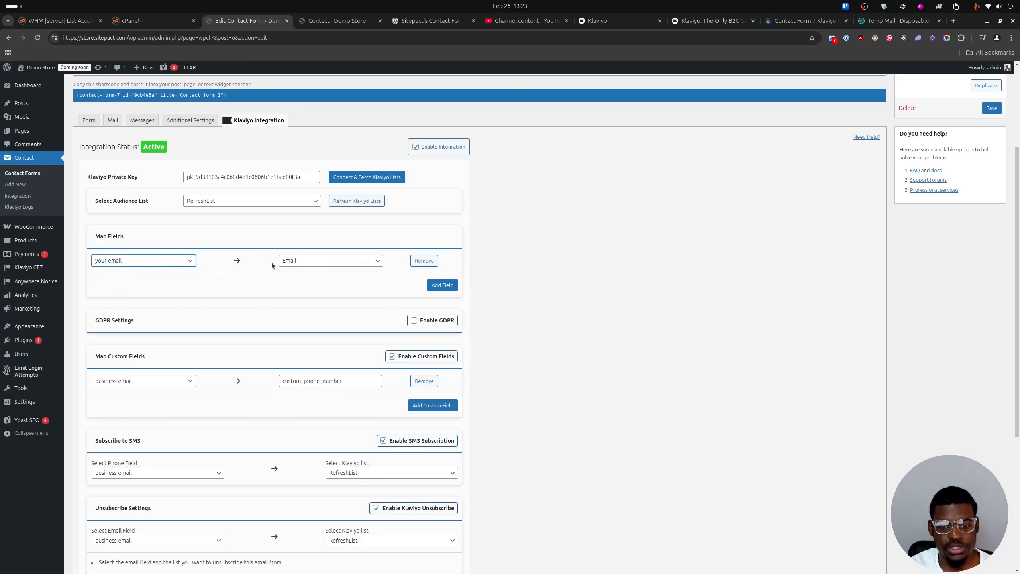
{"action": "left_click", "coordinate": [148, 265]}
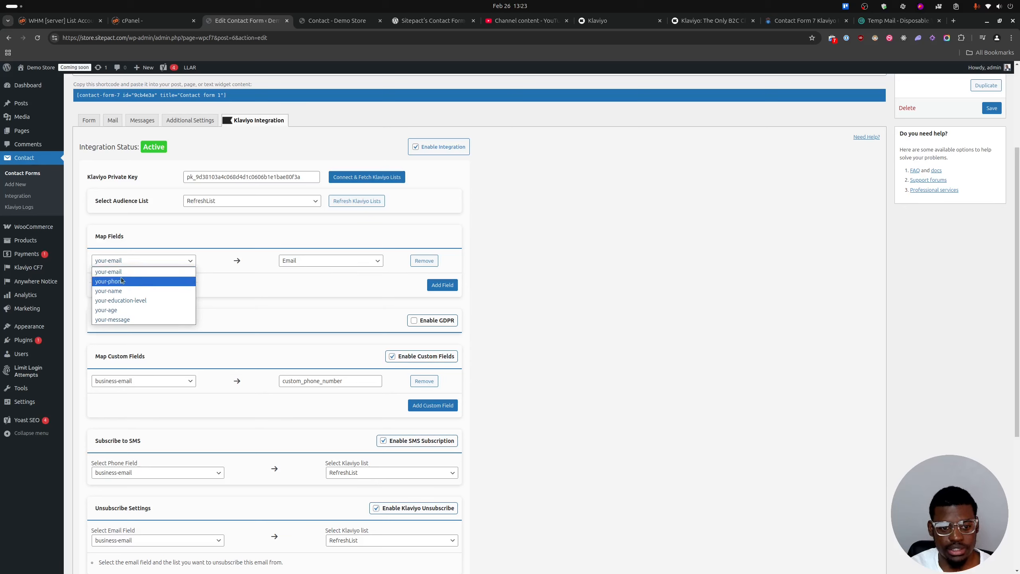
{"action": "left_click", "coordinate": [116, 273]}
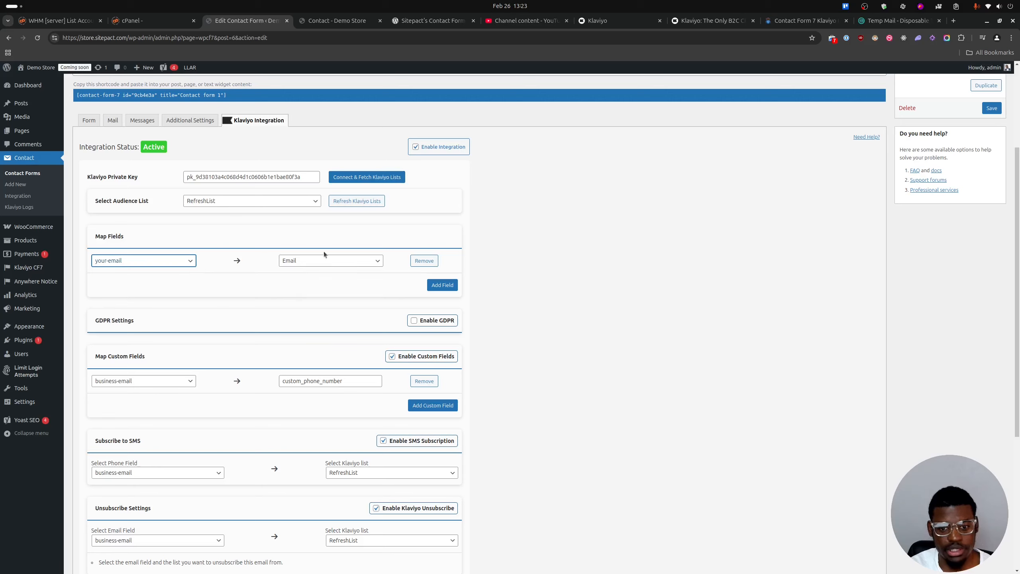
{"action": "left_click", "coordinate": [318, 260]}
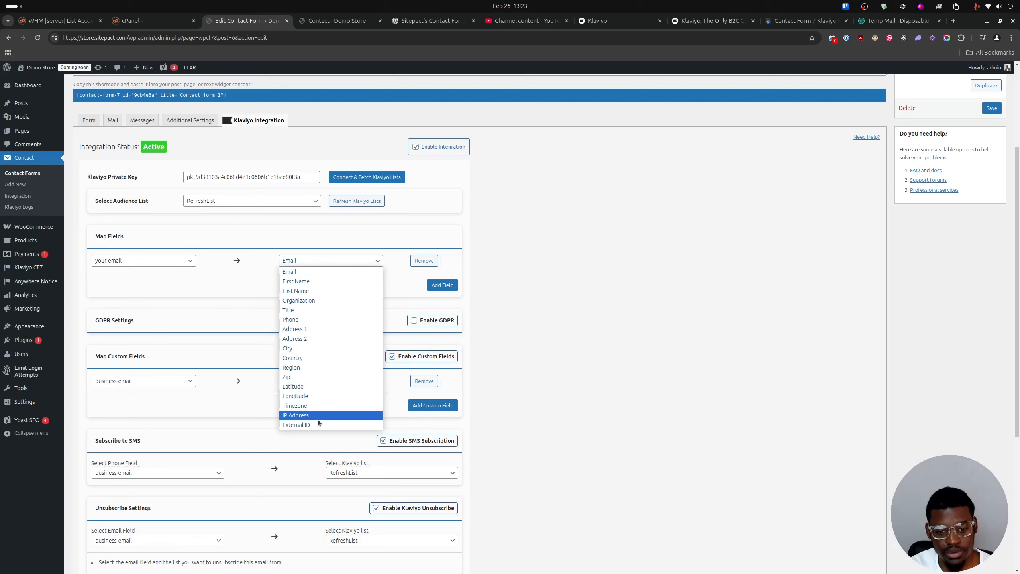
{"action": "left_click", "coordinate": [221, 282]}
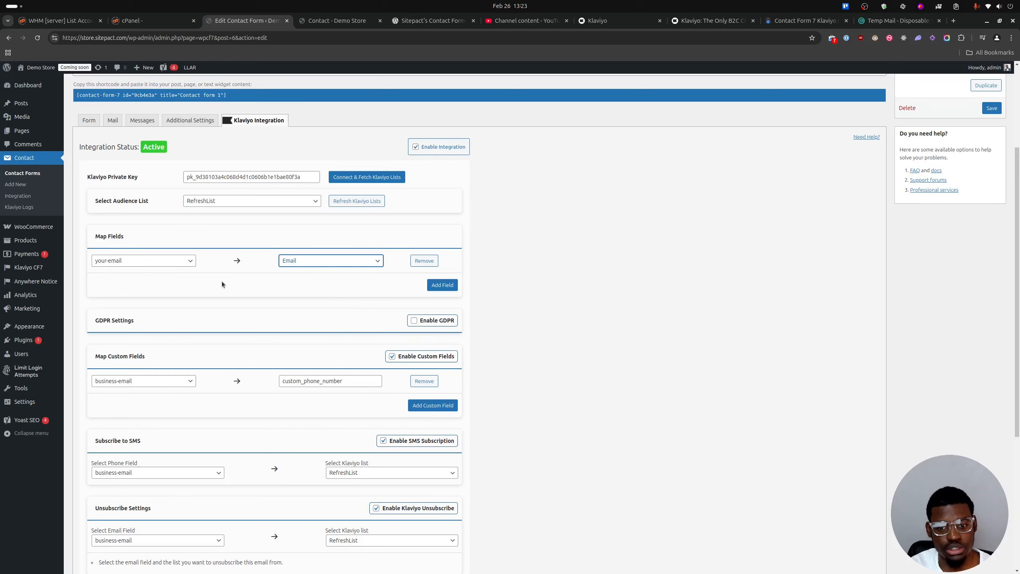
Add a second field mapping from your-name to First Name and save the contact form.
{"action": "left_click", "coordinate": [436, 285]}
{"action": "left_click", "coordinate": [155, 286]}
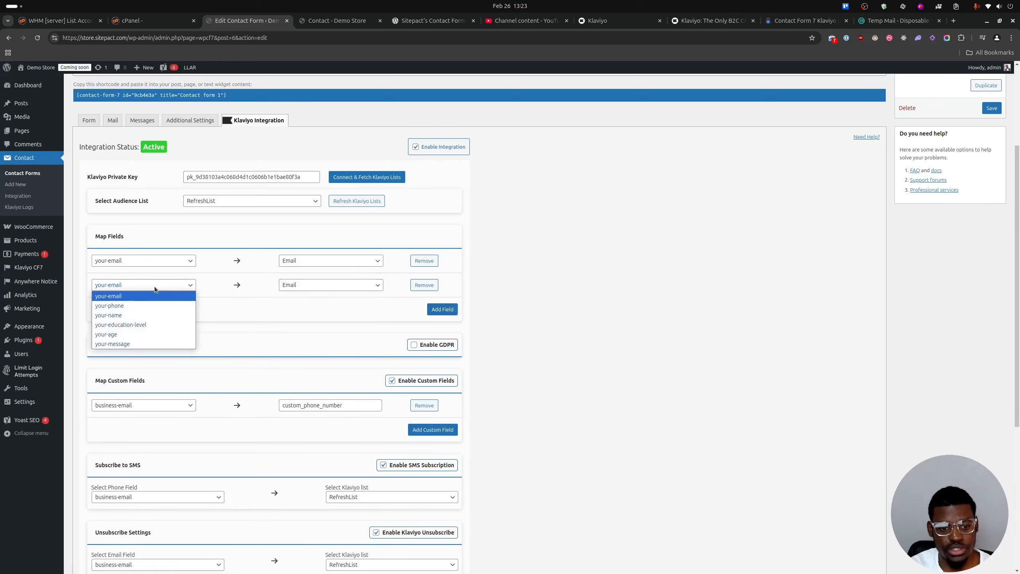
{"action": "left_click", "coordinate": [112, 316]}
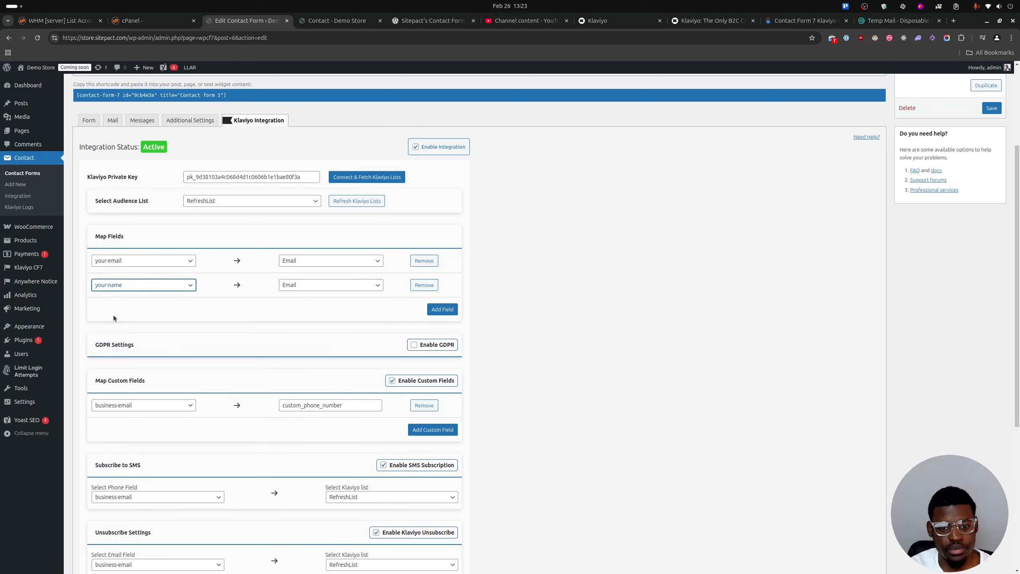
{"action": "left_click", "coordinate": [301, 284]}
{"action": "left_click", "coordinate": [311, 305]}
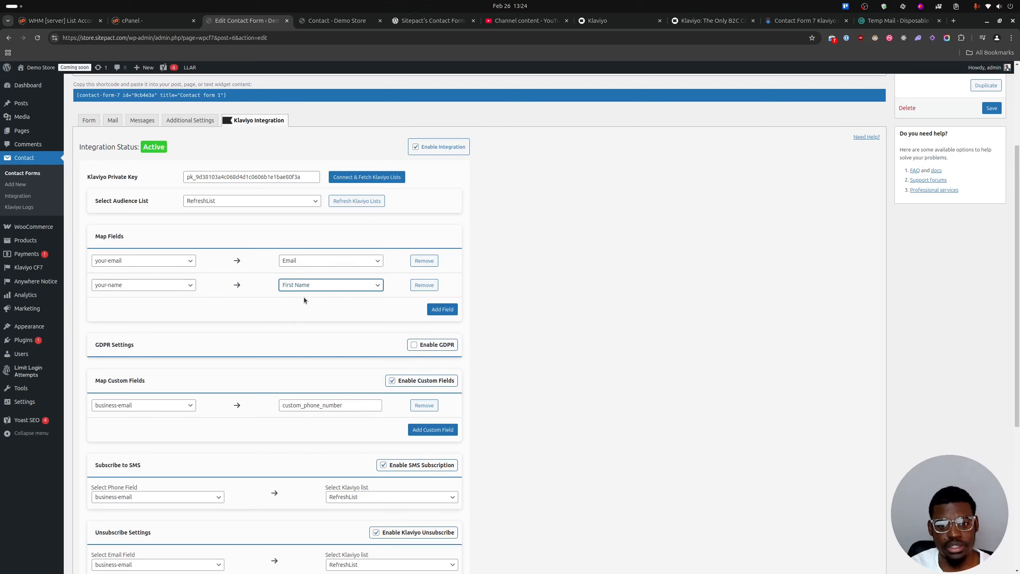
{"action": "left_click", "coordinate": [991, 109]}
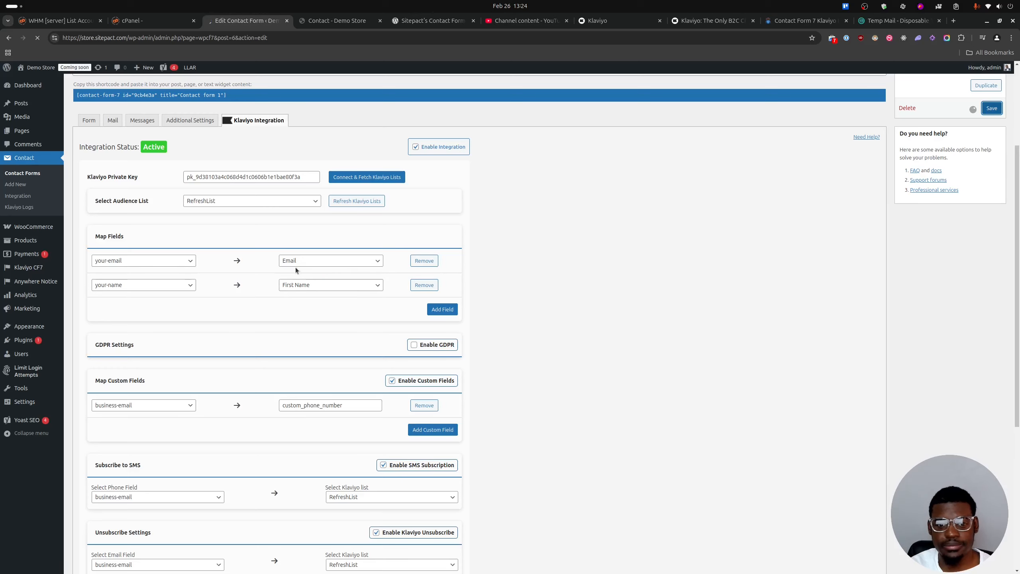
{"action": "scroll", "coordinate": [299, 276], "scroll_direction": "down", "scroll_amount": 5}
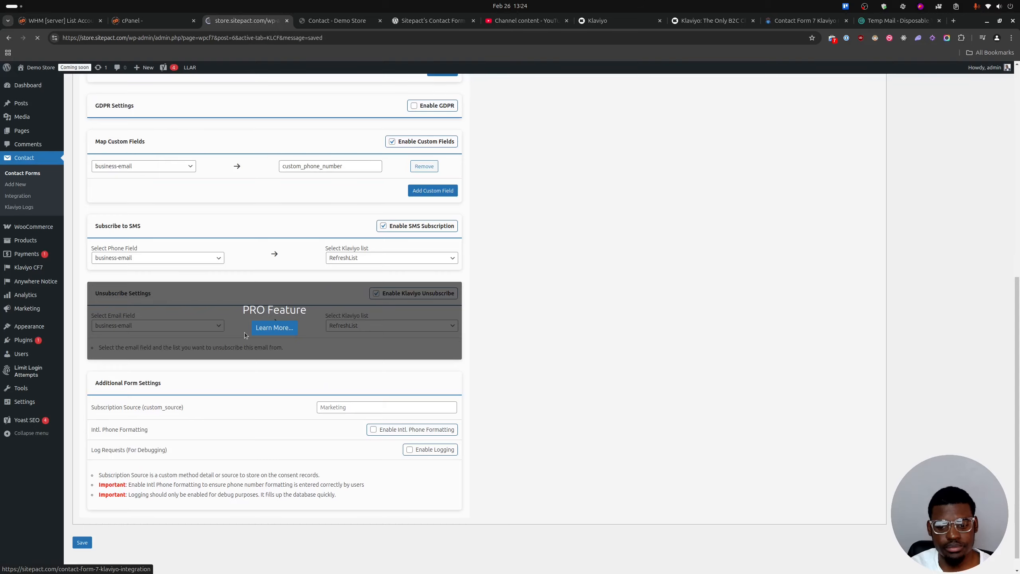
{"action": "scroll", "coordinate": [287, 335], "scroll_direction": "down", "scroll_amount": 7}
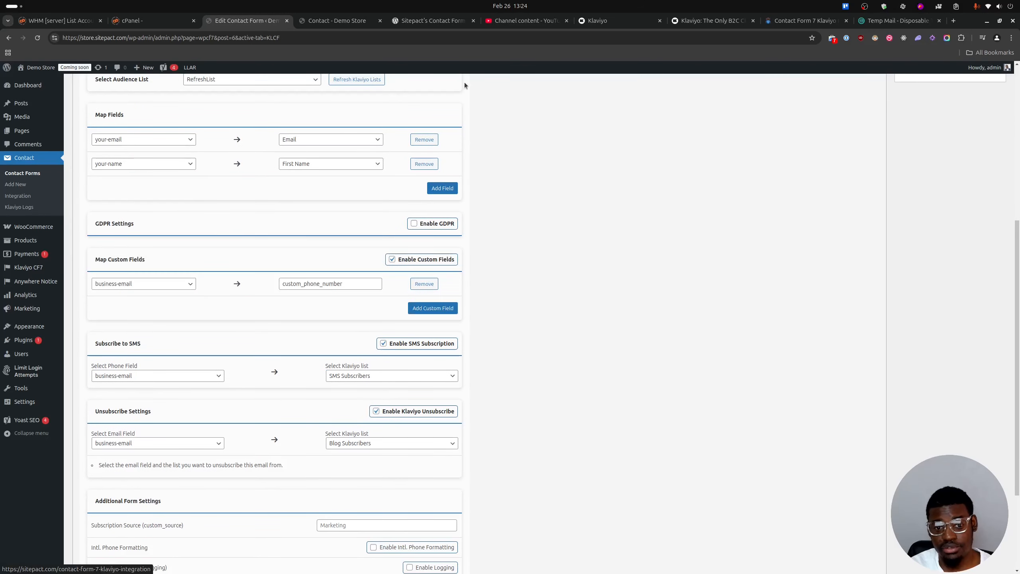
{"action": "scroll", "coordinate": [484, 246], "scroll_direction": "up", "scroll_amount": 1}
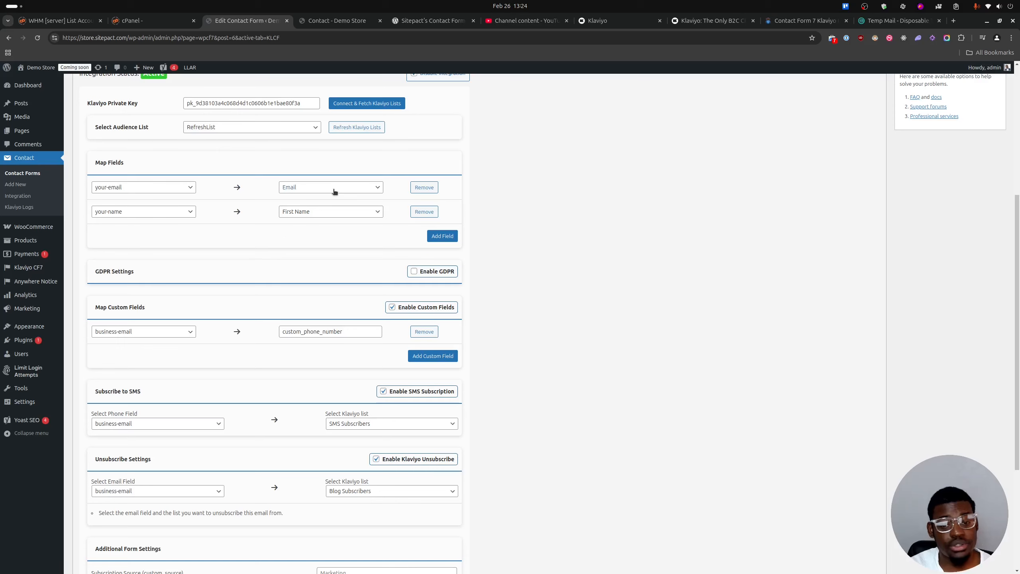
{"action": "scroll", "coordinate": [382, 197], "scroll_direction": "up", "scroll_amount": 1}
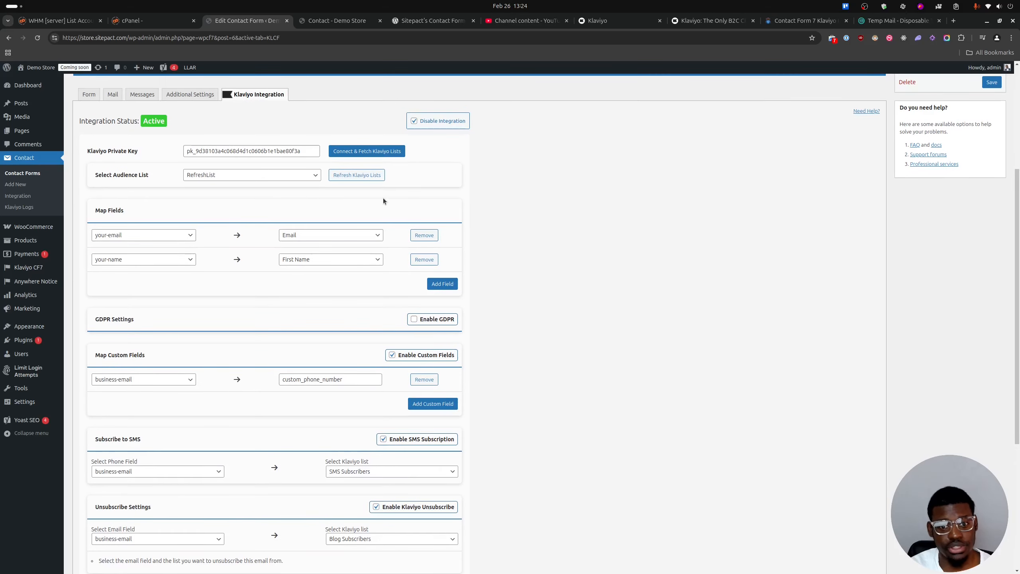
Reload the demo store's Contact page, fill in the form with a test name and the temporary email address, and submit it.
{"action": "left_click", "coordinate": [343, 21]}
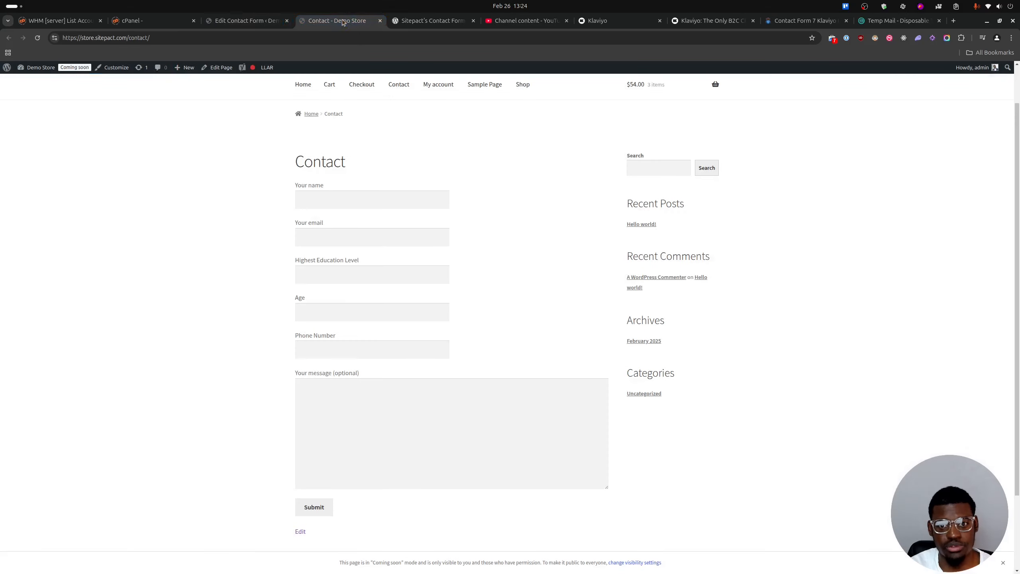
{"action": "left_click", "coordinate": [37, 38]}
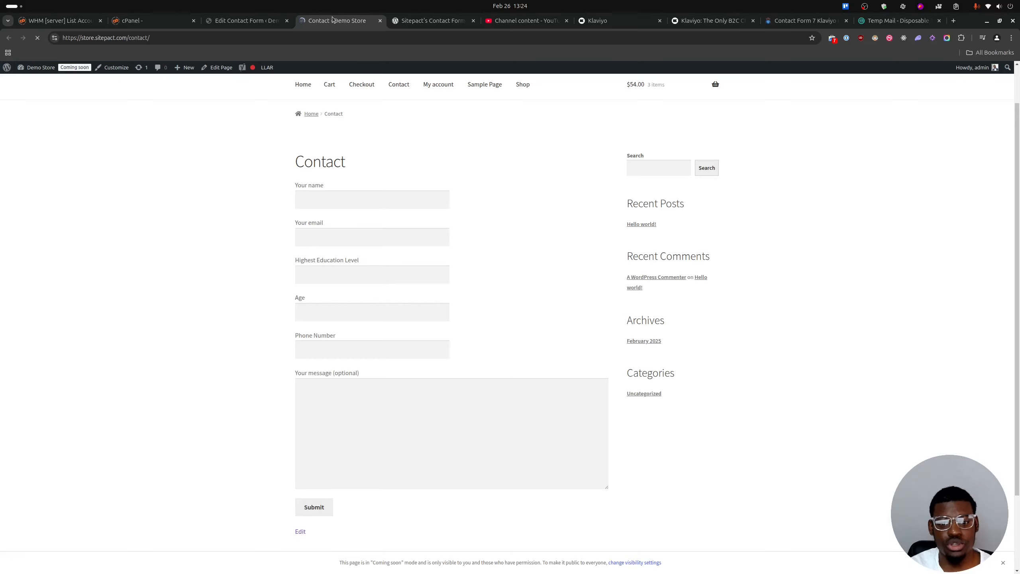
{"action": "left_click", "coordinate": [324, 218]}
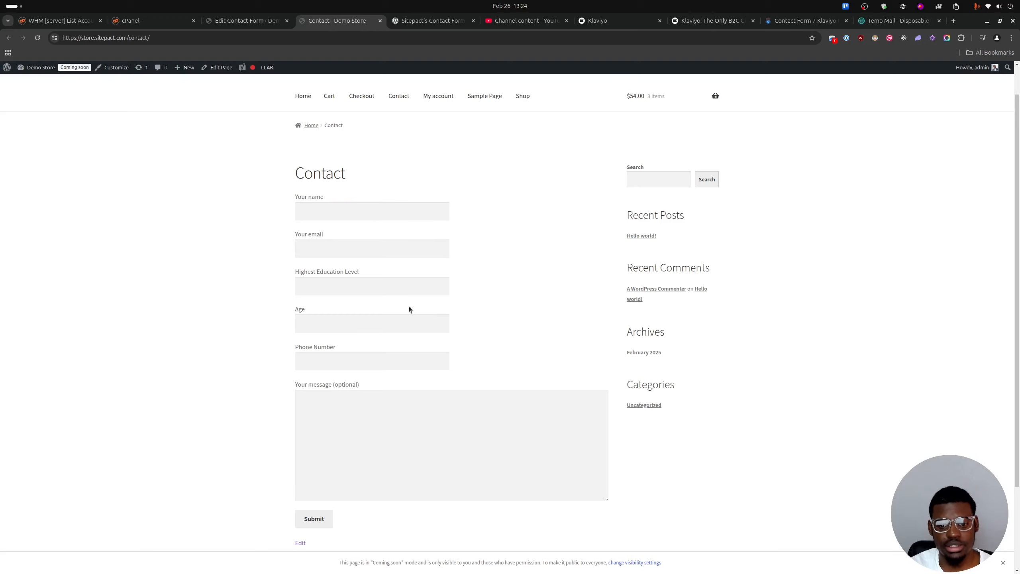
{"action": "left_click", "coordinate": [325, 413]}
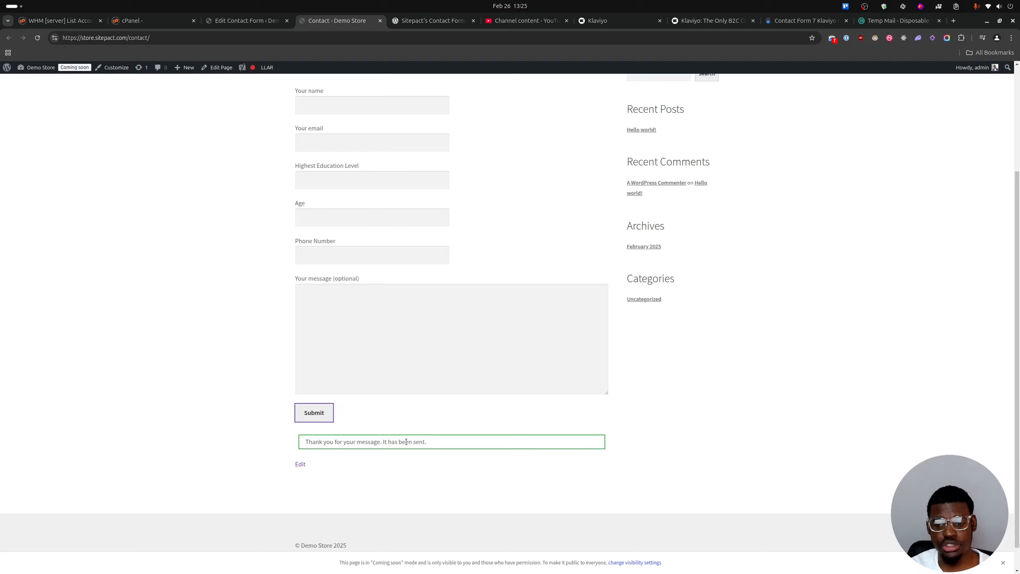
{"action": "scroll", "coordinate": [200, 229], "scroll_direction": "up", "scroll_amount": 3}
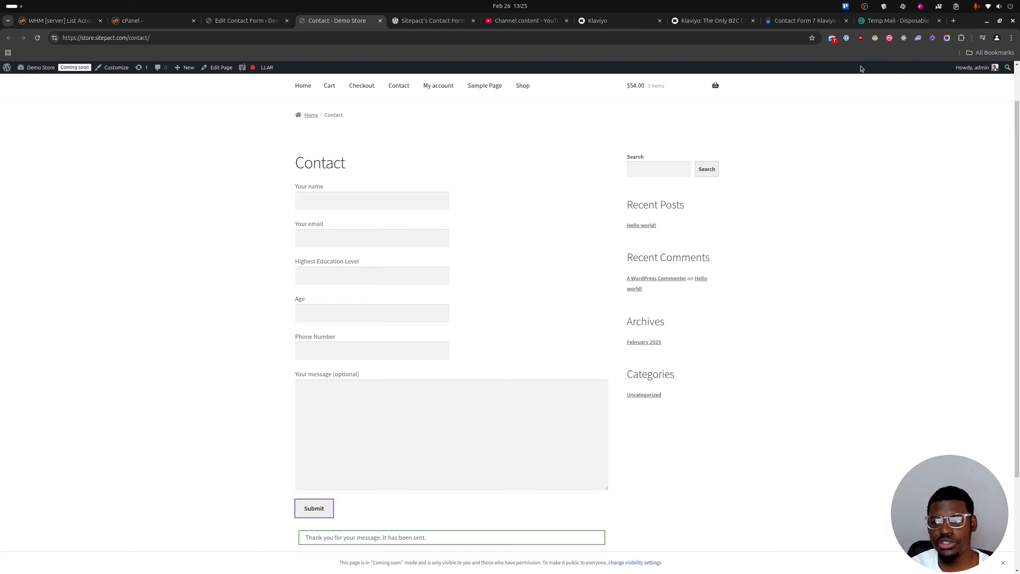
Switch to the Temp Mail inbox and read Sitepact's "Confirm Your Subscription" email.
{"action": "left_click", "coordinate": [899, 21]}
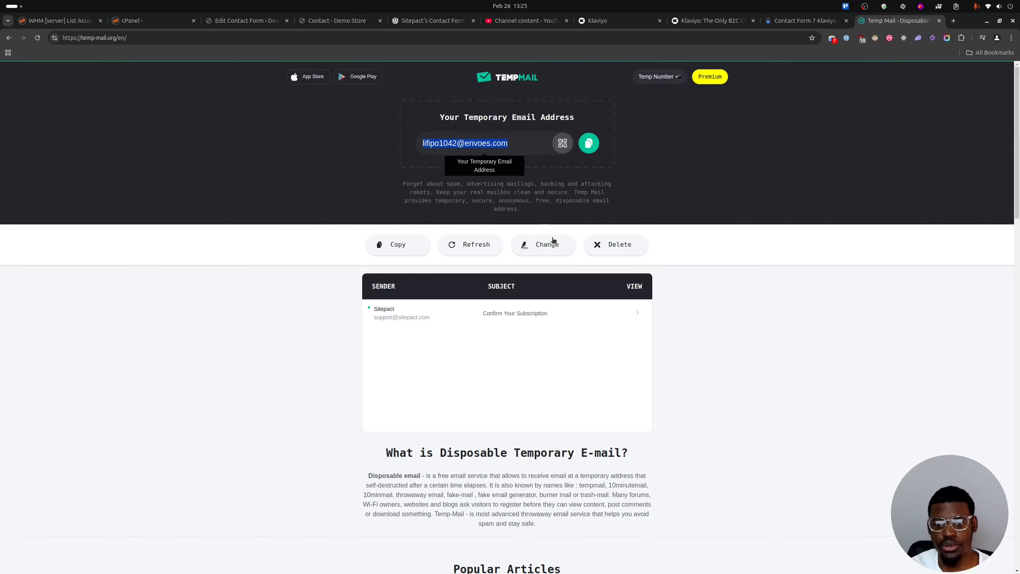
{"action": "left_click", "coordinate": [636, 313]}
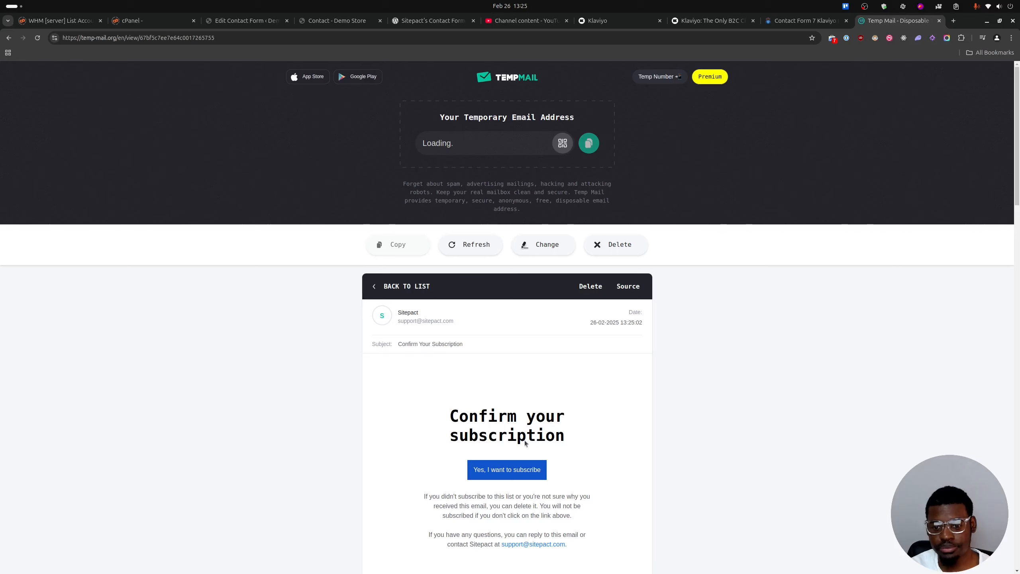
{"action": "scroll", "coordinate": [522, 402], "scroll_direction": "down", "scroll_amount": 3}
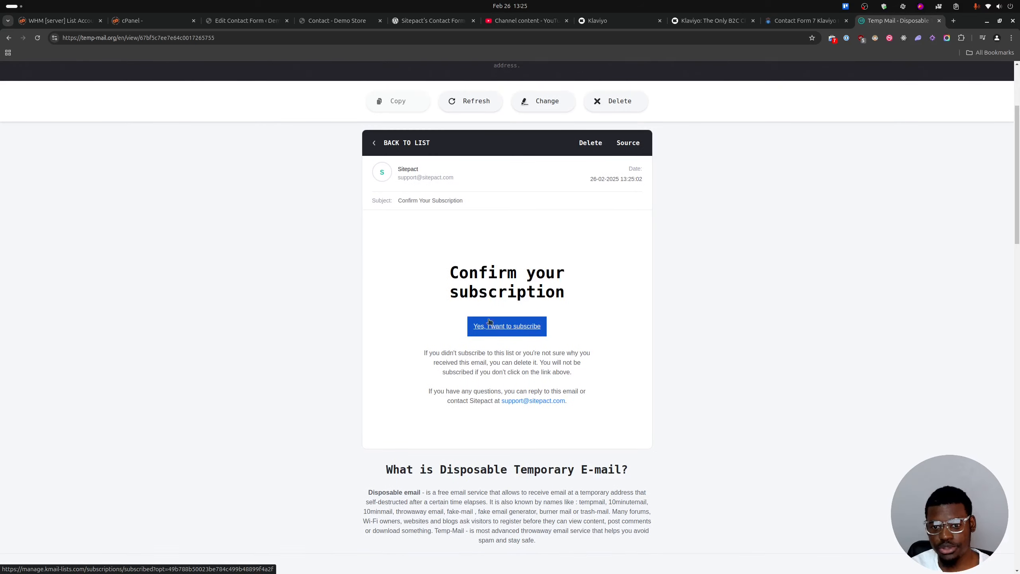
{"action": "scroll", "coordinate": [380, 262], "scroll_direction": "up", "scroll_amount": 2}
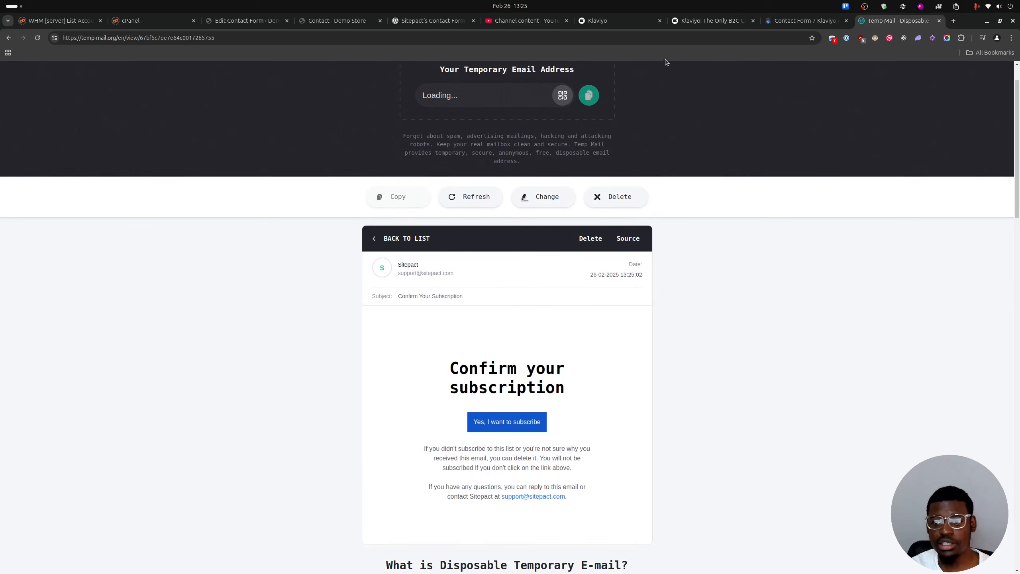
Switch to Klaviyo and check the audience profiles for the newly submitted contact.
{"action": "left_click", "coordinate": [624, 22]}
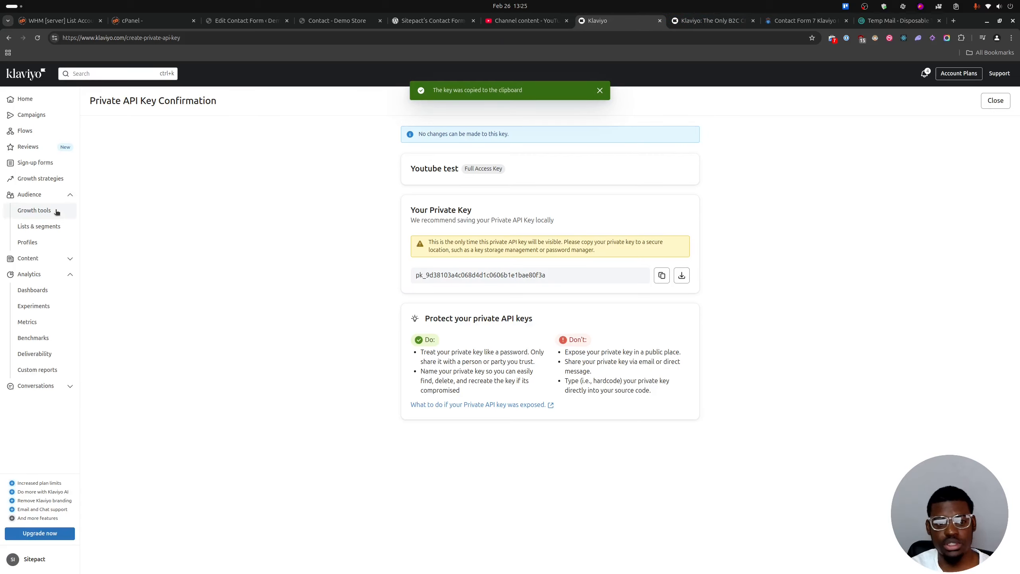
{"action": "left_click", "coordinate": [38, 227]}
{"action": "left_click", "coordinate": [25, 244]}
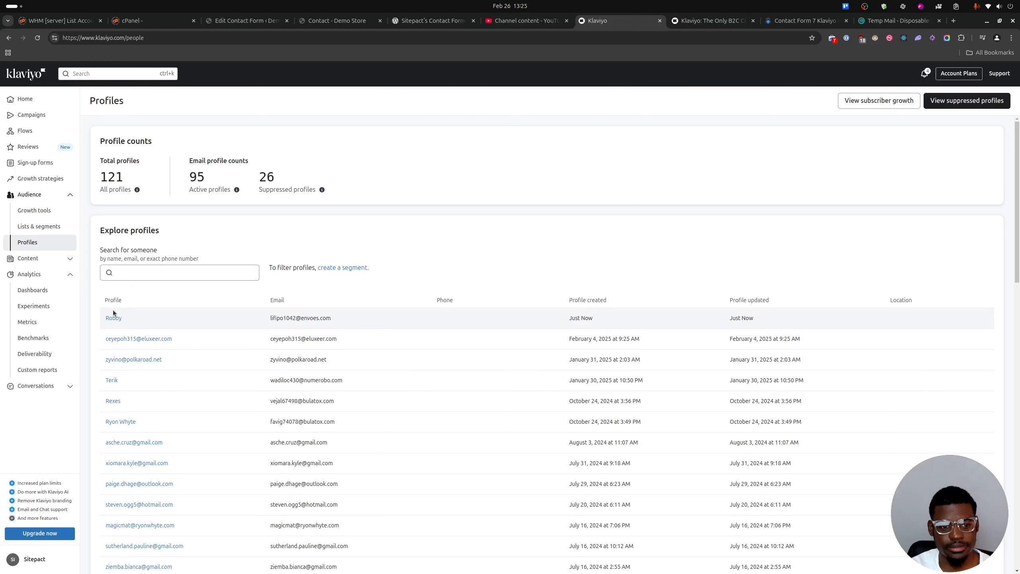
Check which audience list Contact form 1 uses, and open the members of RefreshList in Klaviyo.
{"action": "left_click", "coordinate": [42, 227]}
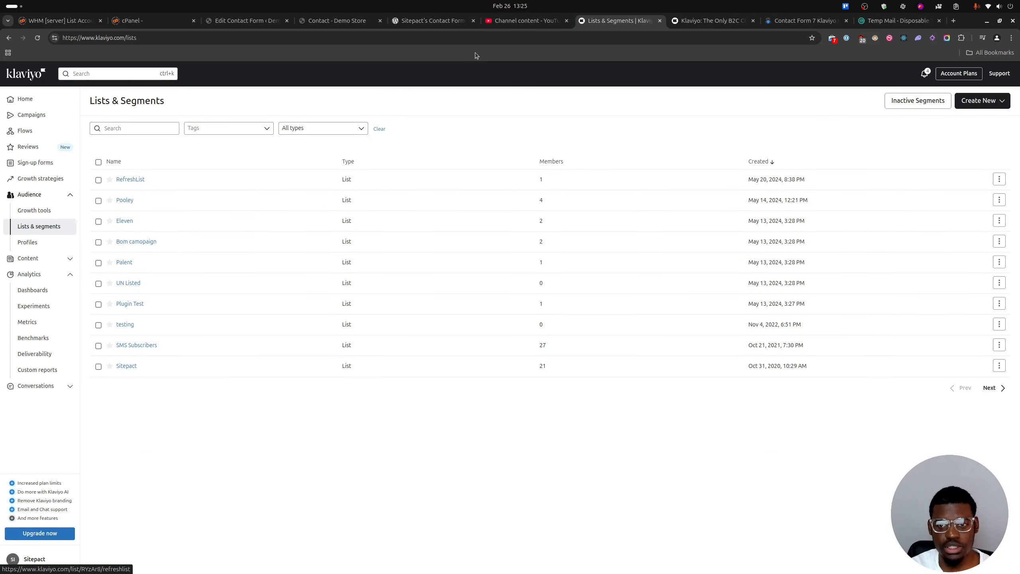
{"action": "left_click", "coordinate": [334, 20]}
{"action": "left_click", "coordinate": [242, 25]}
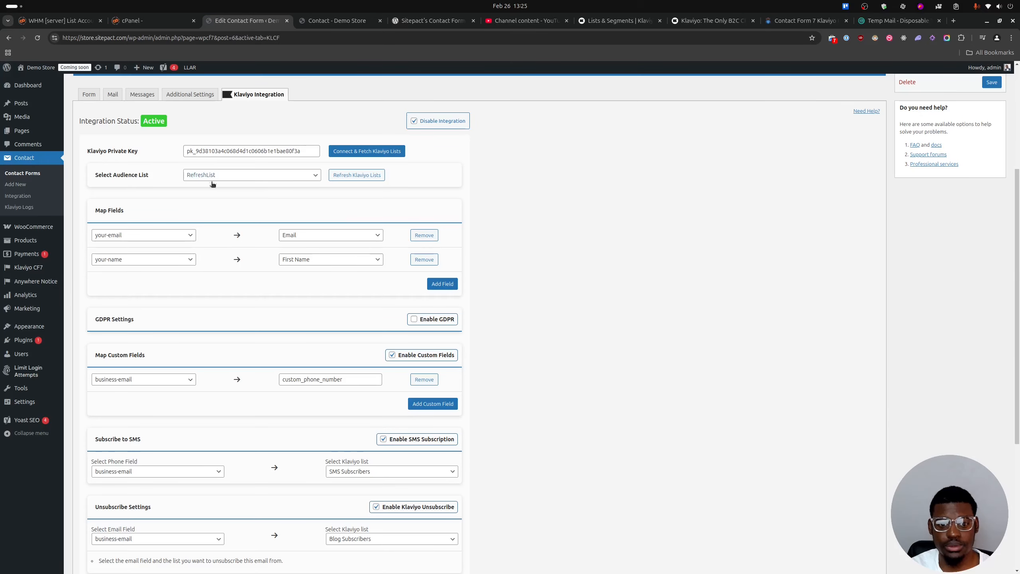
{"action": "left_click", "coordinate": [622, 22]}
{"action": "left_click", "coordinate": [132, 180]}
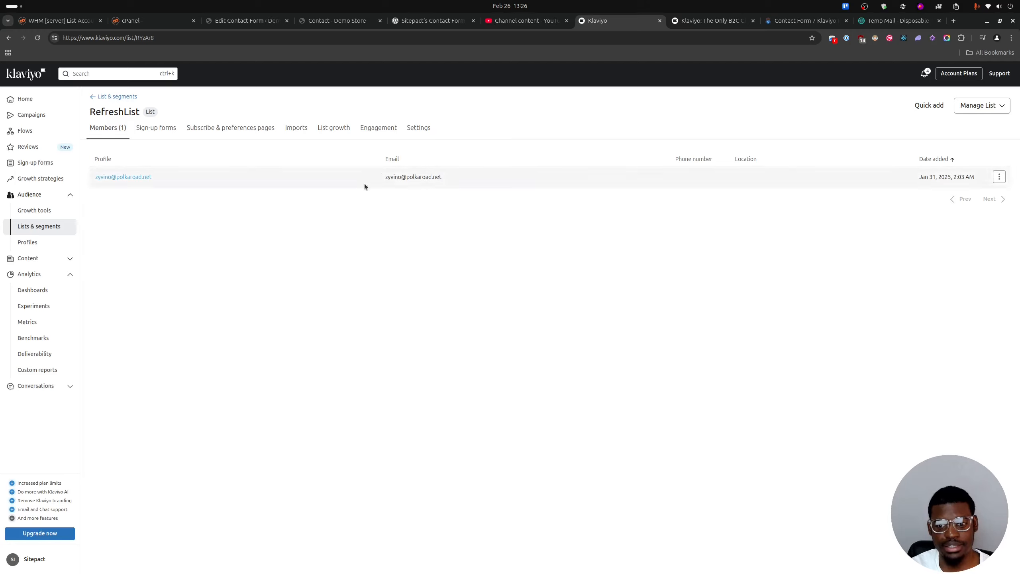
Confirm the subscription from the email in Temp Mail, and reload RefreshList's members in Klaviyo.
{"action": "left_click", "coordinate": [898, 21]}
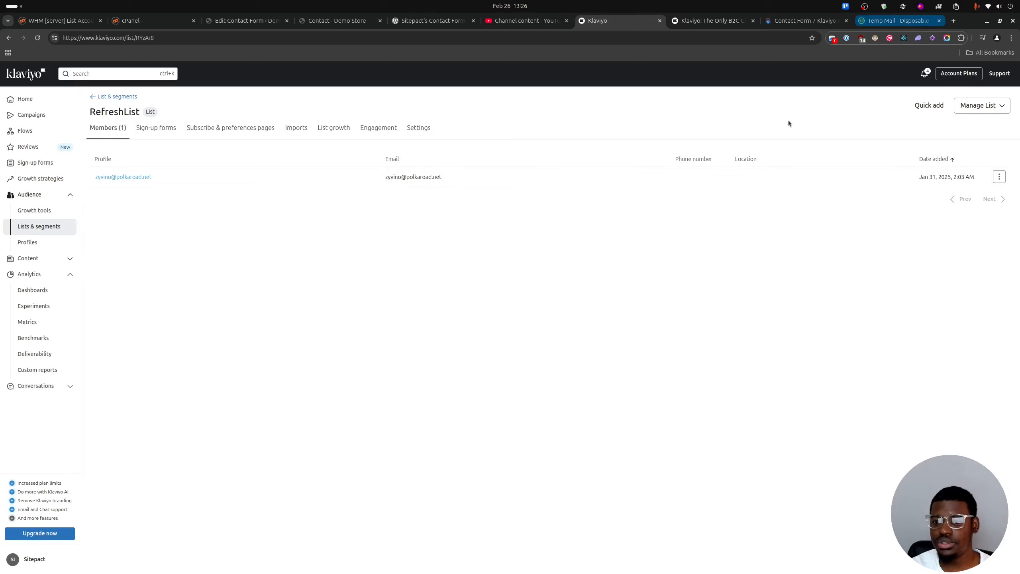
{"action": "left_click", "coordinate": [518, 423]}
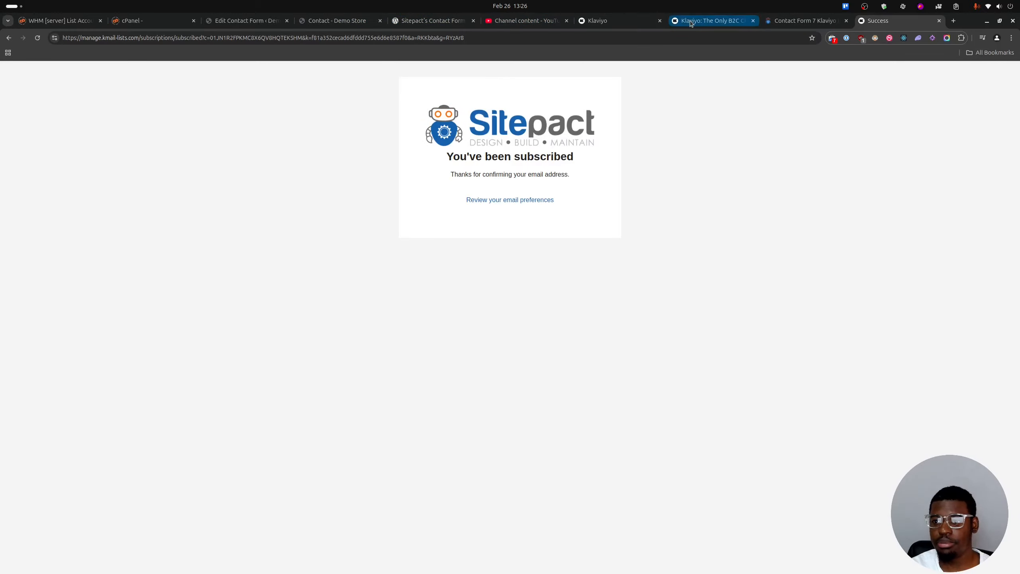
{"action": "left_click", "coordinate": [609, 20]}
{"action": "key", "text": "ctrl+r"}
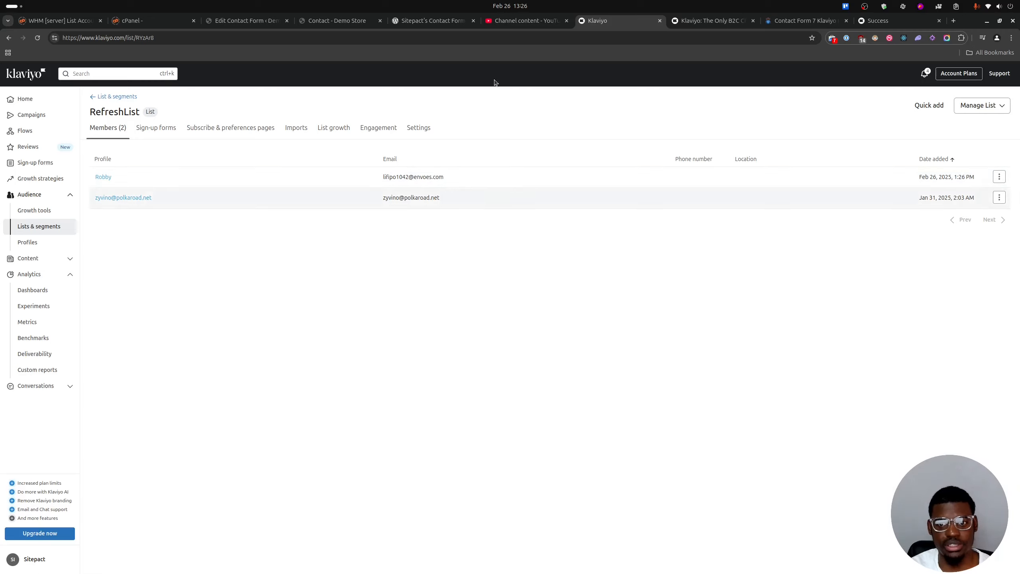
Enable GDPR in Contact form 1's Klaviyo integration settings, keeping the default consent message, and save the form.
{"action": "left_click", "coordinate": [419, 20]}
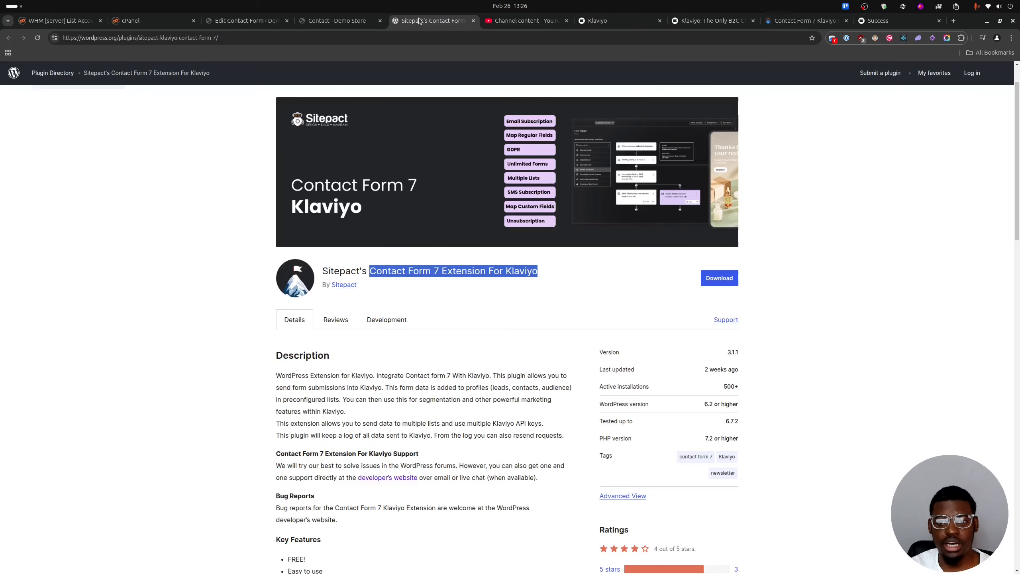
{"action": "left_click", "coordinate": [327, 21]}
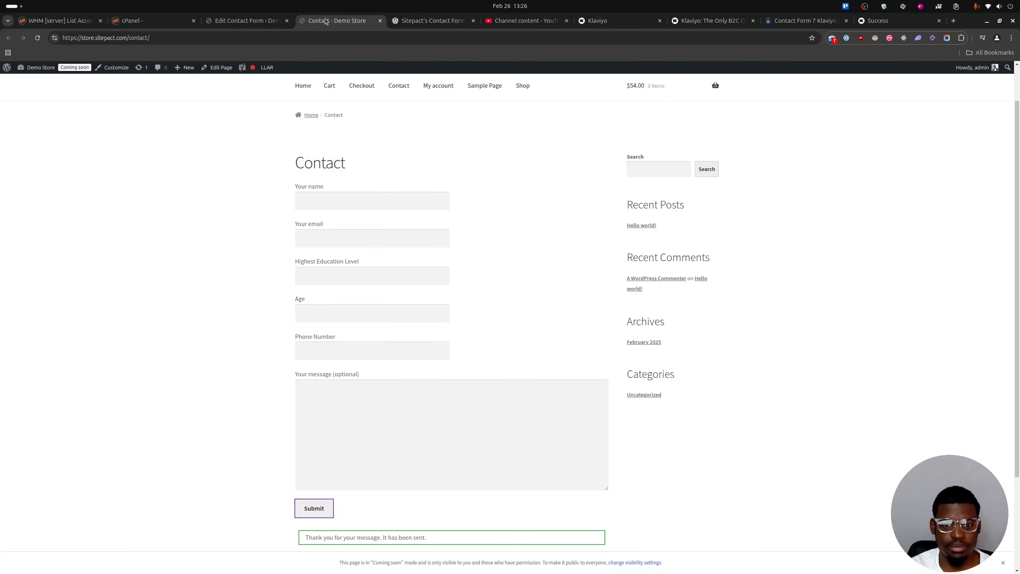
{"action": "left_click", "coordinate": [253, 20]}
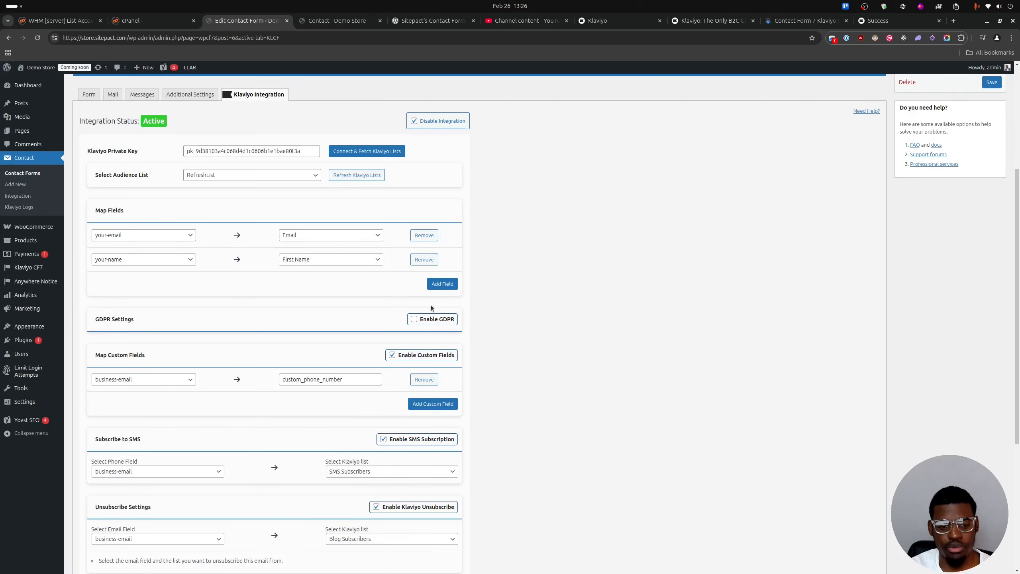
{"action": "scroll", "coordinate": [169, 307], "scroll_direction": "down", "scroll_amount": 2}
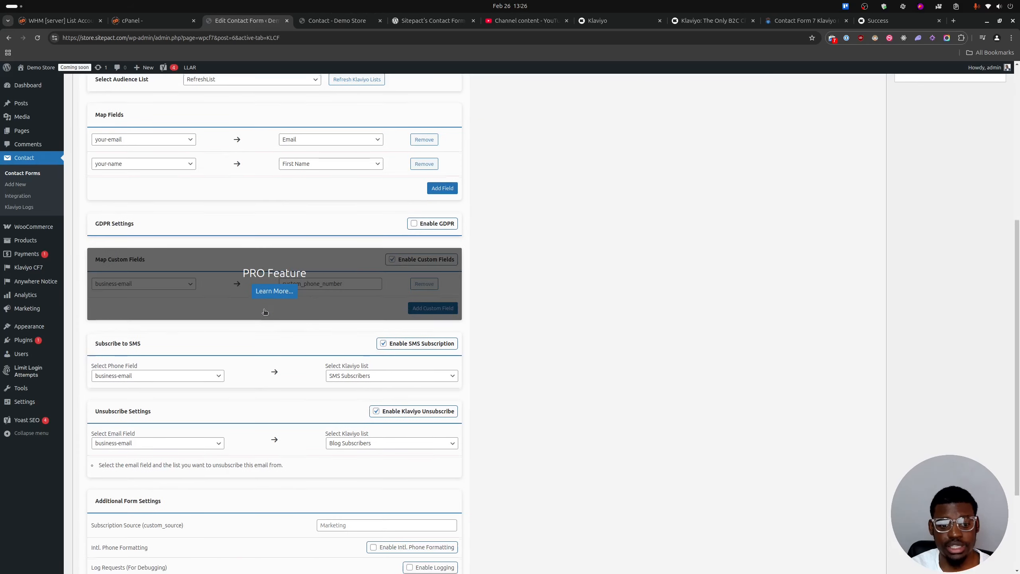
{"action": "left_click", "coordinate": [413, 224]}
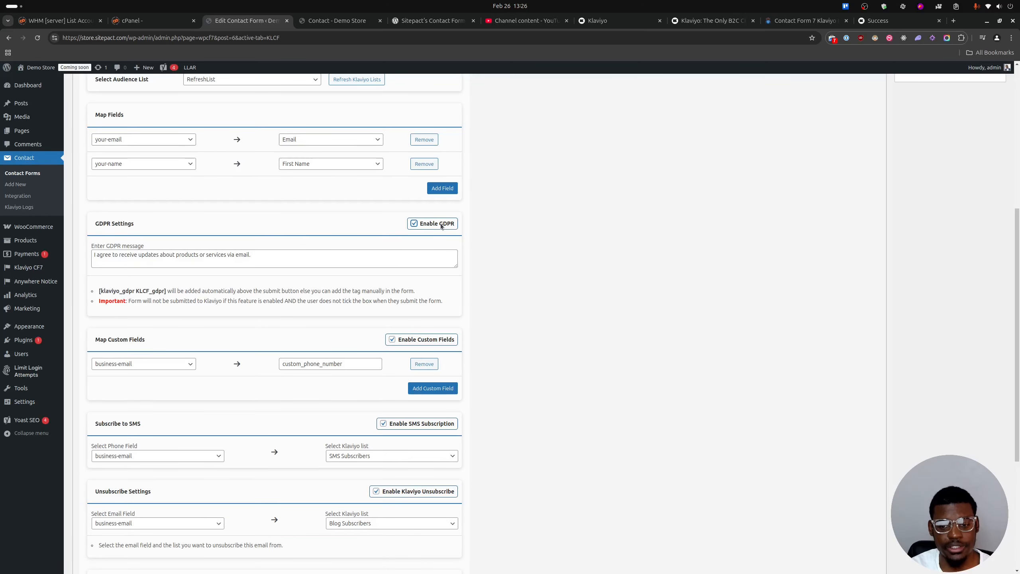
{"action": "left_click", "coordinate": [287, 250]}
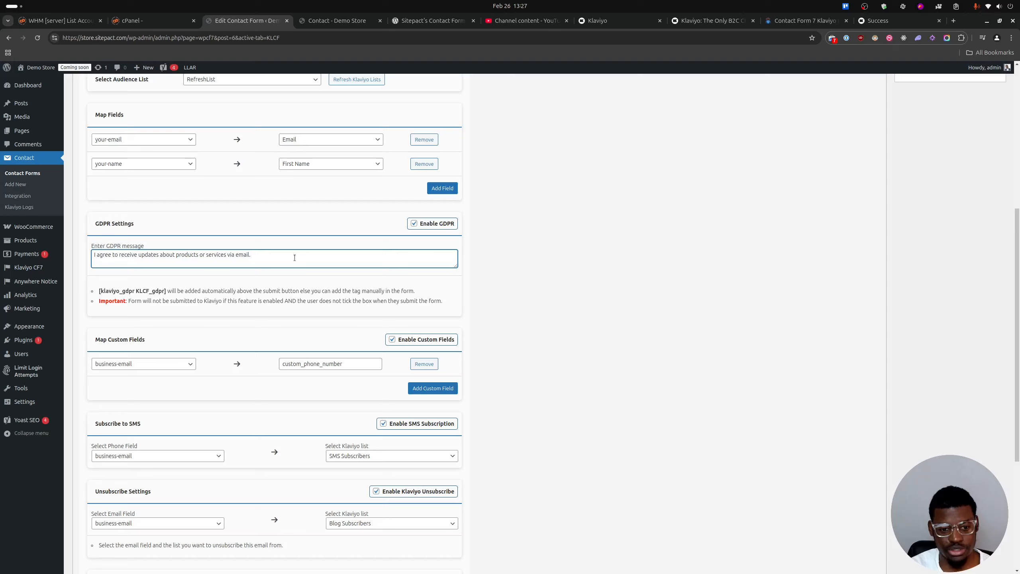
{"action": "scroll", "coordinate": [481, 255], "scroll_direction": "up", "scroll_amount": 6}
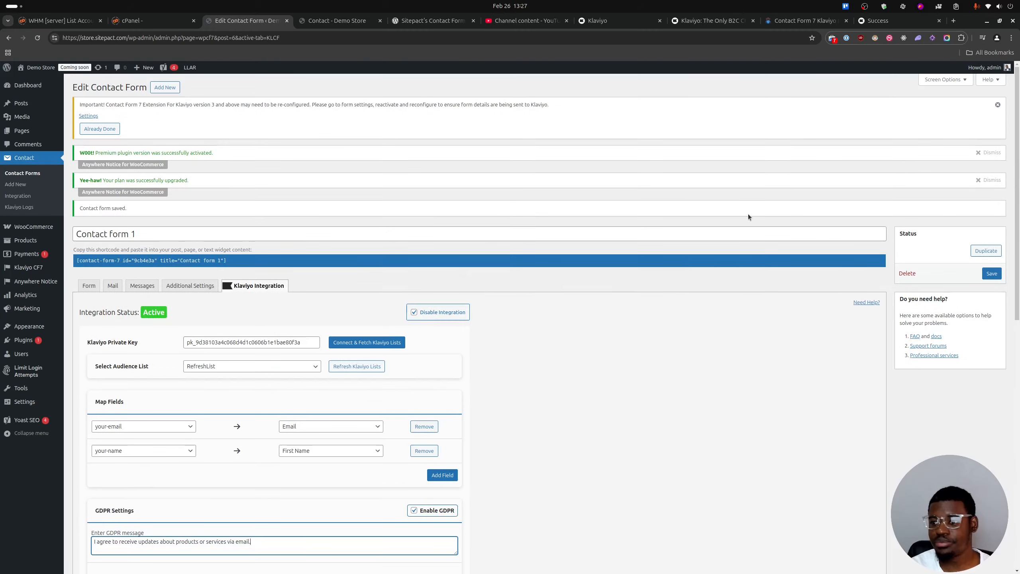
{"action": "left_click", "coordinate": [992, 274]}
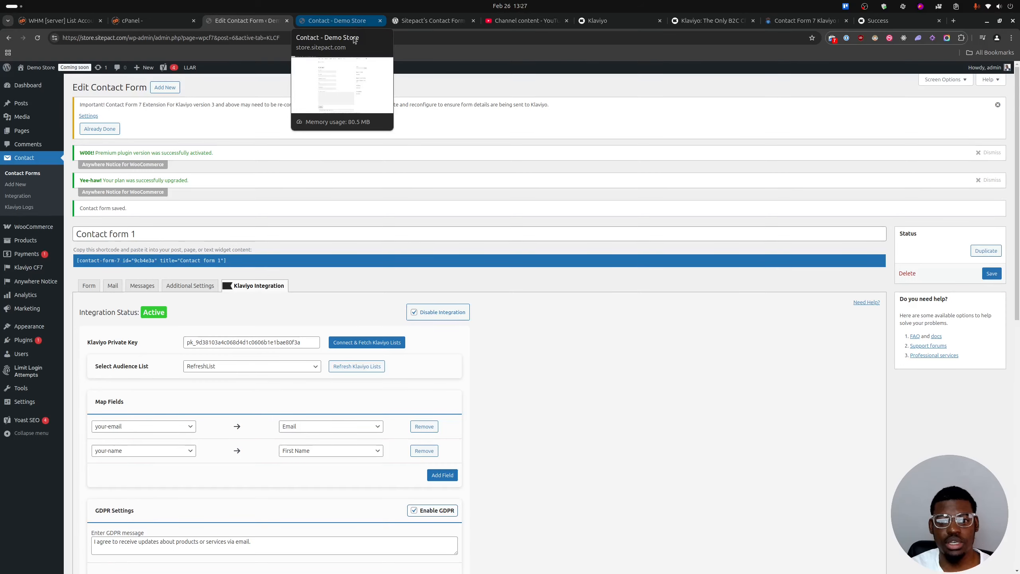
Reload the Demo Store contact page and check the form for the GDPR consent checkbox.
{"action": "left_click", "coordinate": [350, 21]}
{"action": "left_click", "coordinate": [38, 37]}
{"action": "scroll", "coordinate": [260, 330], "scroll_direction": "down", "scroll_amount": 3}
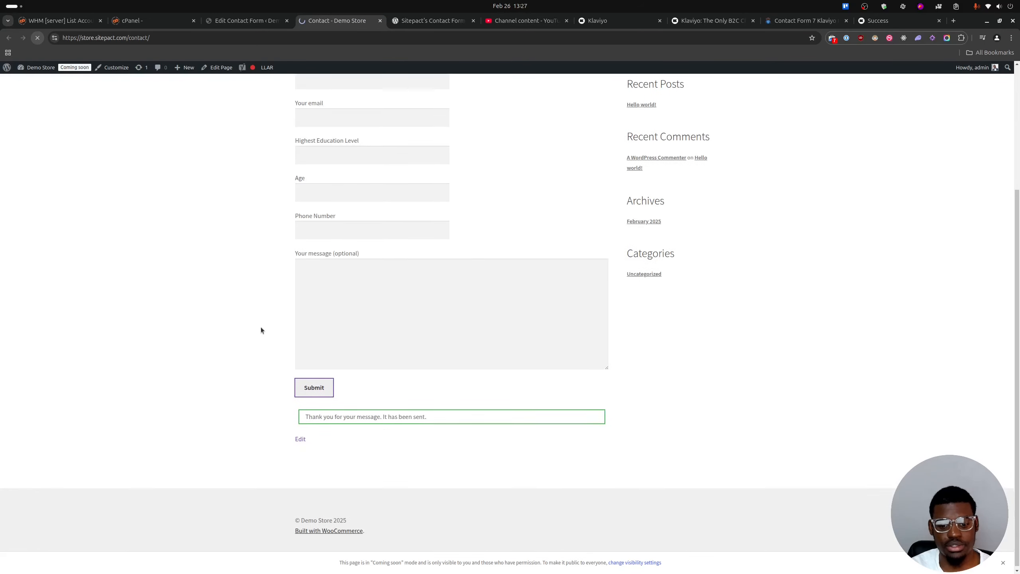
{"action": "scroll", "coordinate": [362, 375], "scroll_direction": "down", "scroll_amount": 4}
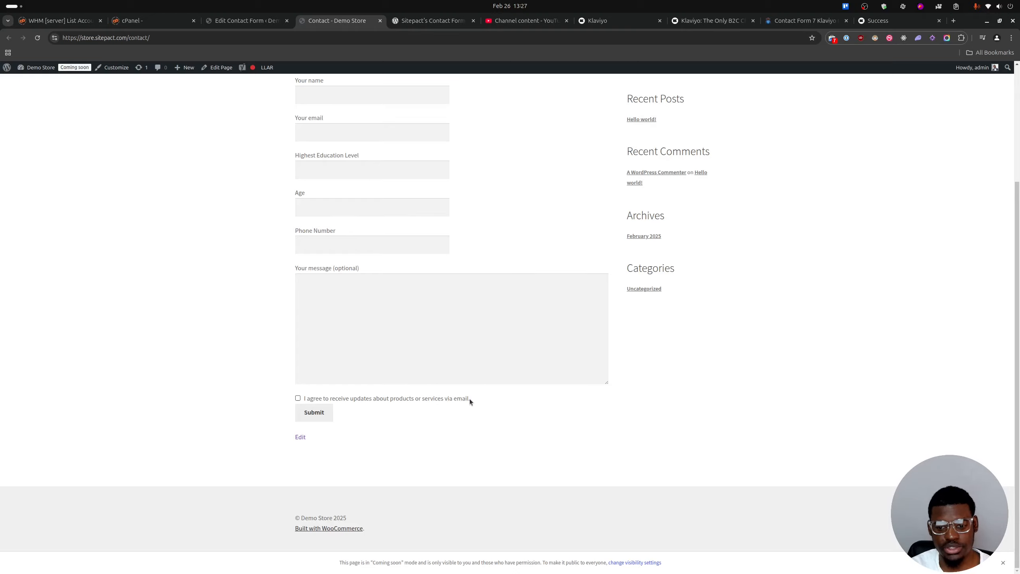
Compare the GDPR message in Contact form 1's Klaviyo settings with the consent text on the store's contact page.
{"action": "left_click", "coordinate": [237, 22]}
{"action": "scroll", "coordinate": [247, 381], "scroll_direction": "down", "scroll_amount": 7}
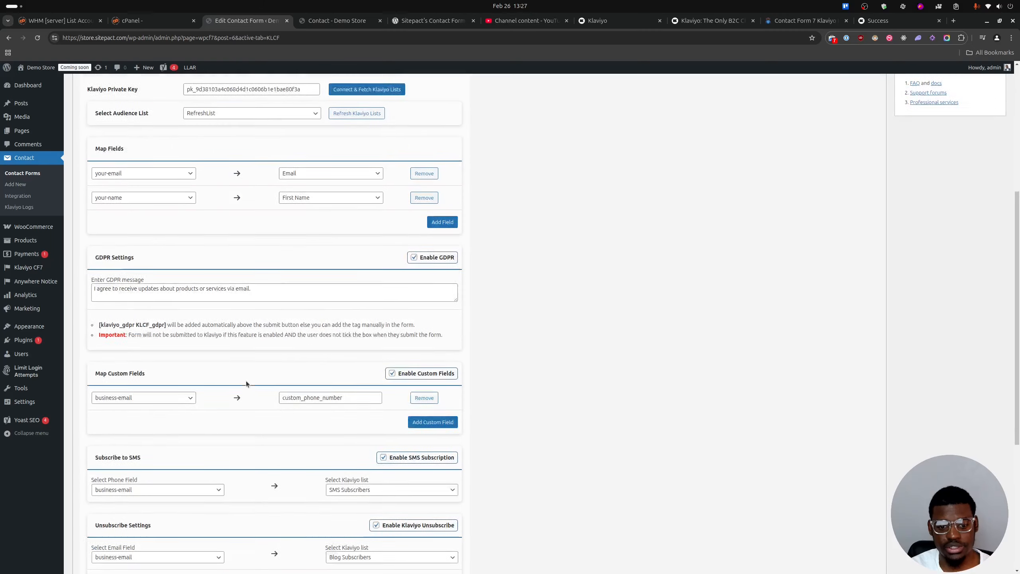
{"action": "left_click_drag", "start_coordinate": [257, 255], "coordinate": [93, 251]}
{"action": "left_click", "coordinate": [268, 259]}
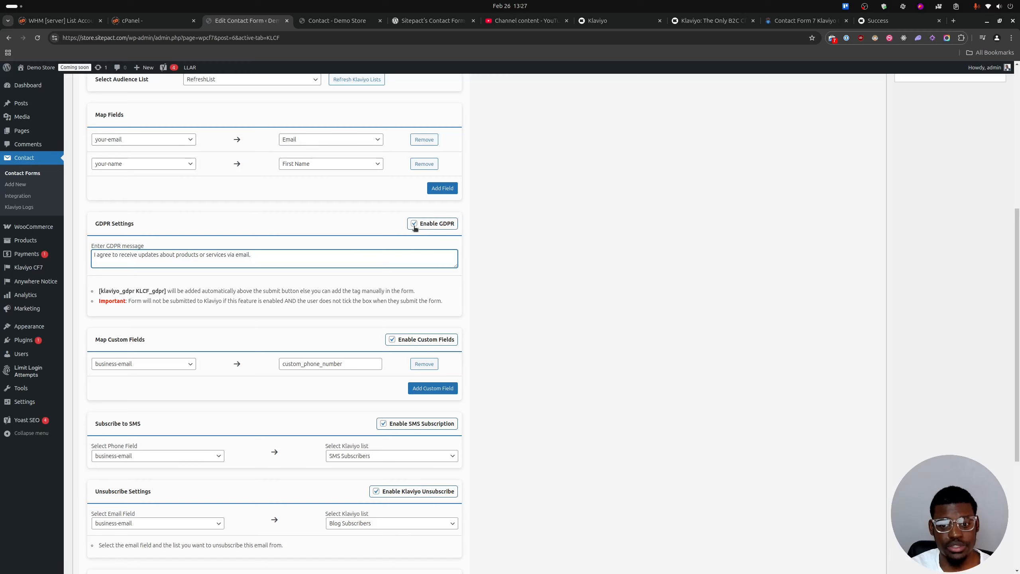
{"action": "left_click", "coordinate": [348, 22]}
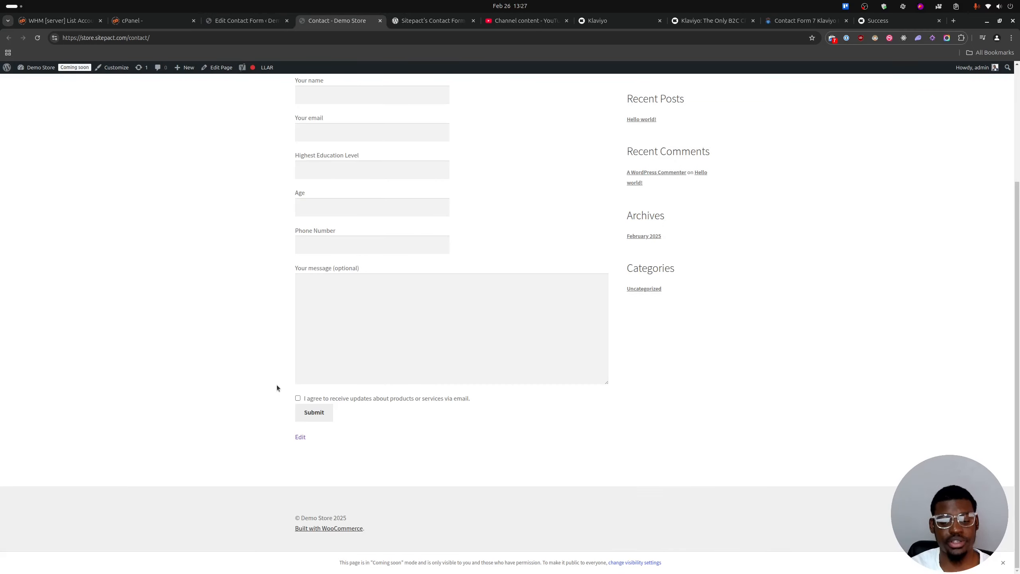
{"action": "scroll", "coordinate": [308, 298], "scroll_direction": "up", "scroll_amount": 3}
{"action": "scroll", "coordinate": [333, 274], "scroll_direction": "down", "scroll_amount": 2}
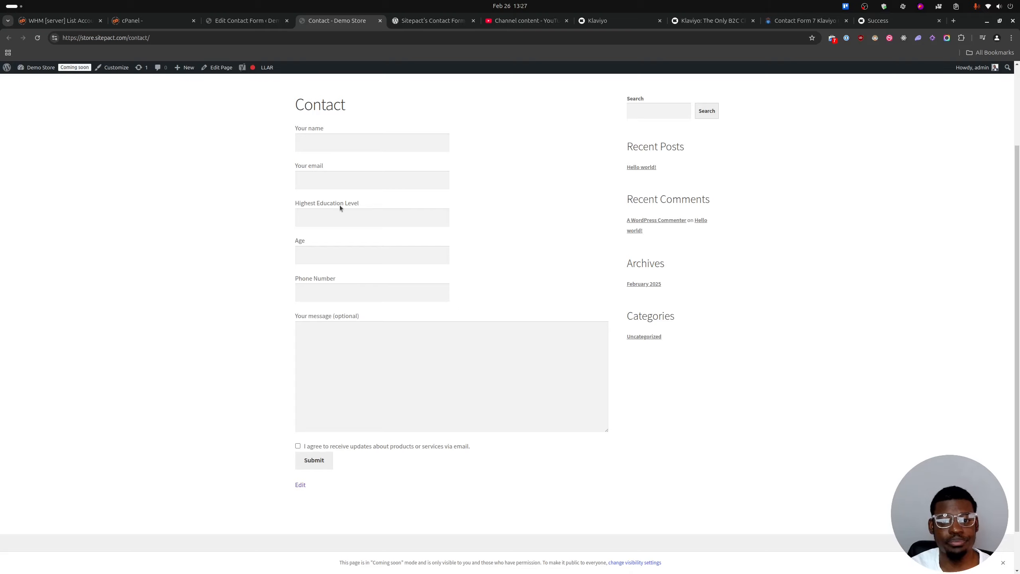
Review Contact form 1's Klaviyo field mapping options and the Pro sections for custom fields, SMS, unsubscribe and additional settings.
{"action": "left_click", "coordinate": [246, 20]}
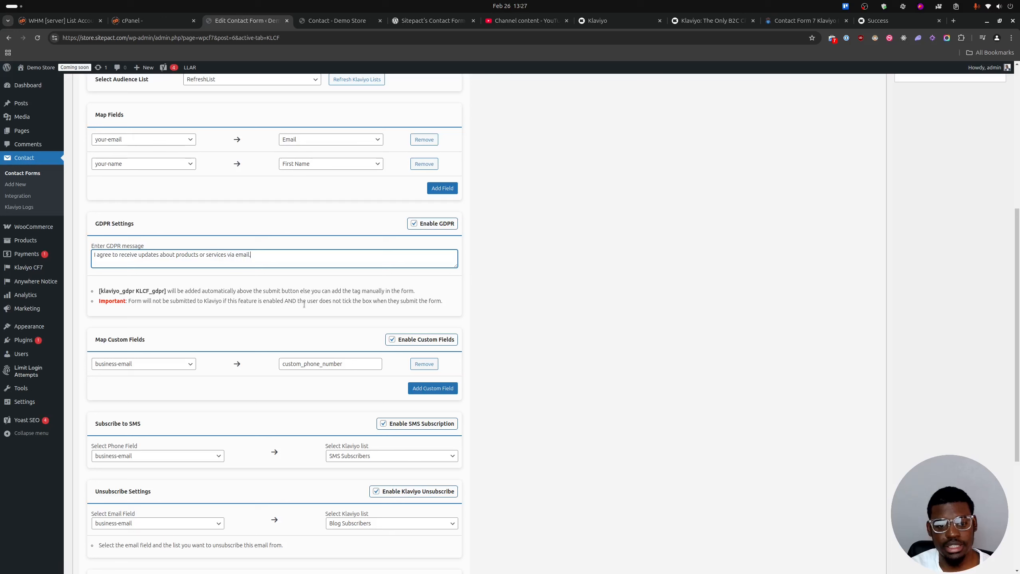
{"action": "scroll", "coordinate": [647, 232], "scroll_direction": "down", "scroll_amount": 4}
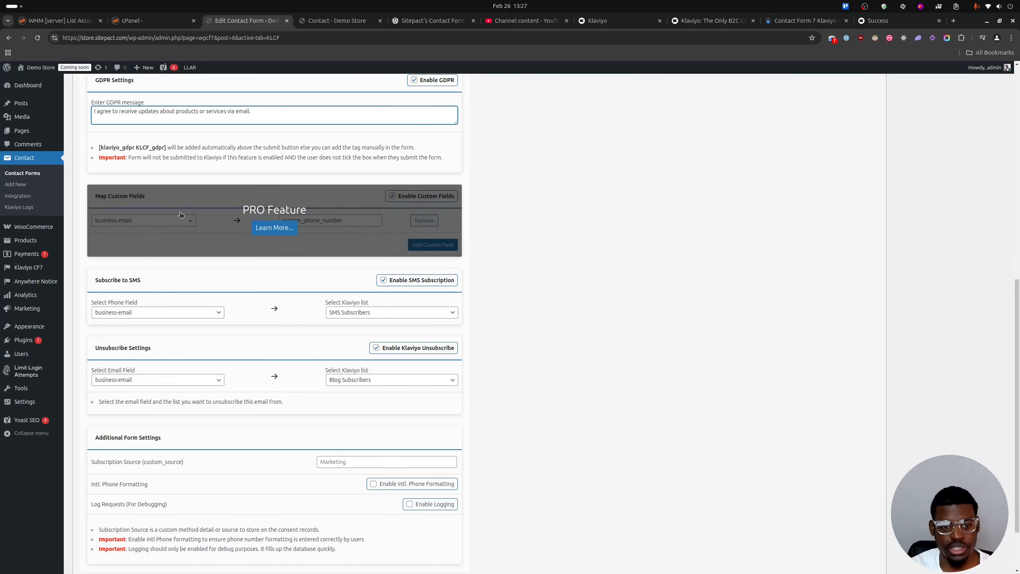
{"action": "scroll", "coordinate": [164, 183], "scroll_direction": "up", "scroll_amount": 3}
{"action": "left_click", "coordinate": [169, 91]}
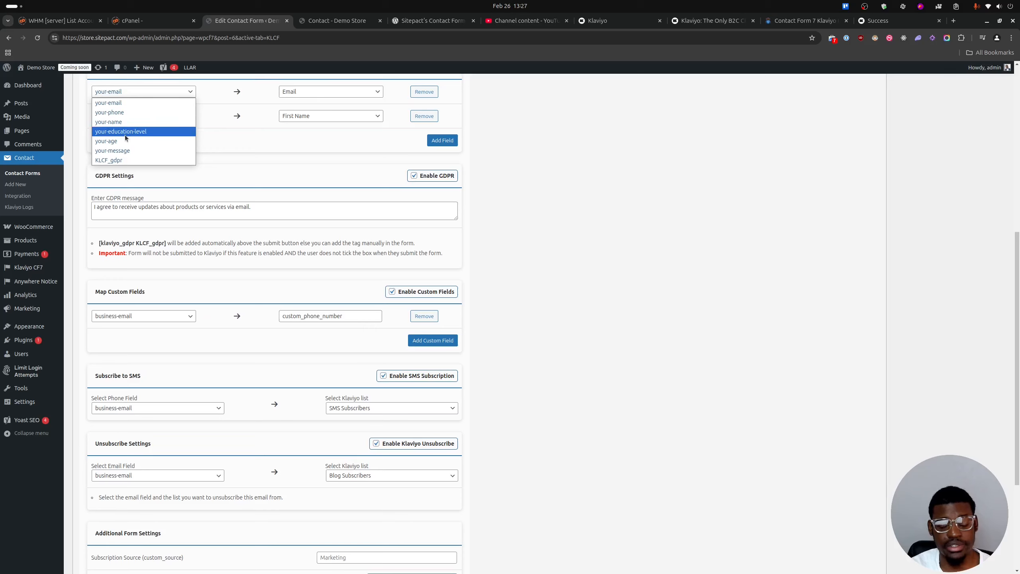
{"action": "left_click", "coordinate": [328, 118]}
{"action": "left_click", "coordinate": [327, 118]}
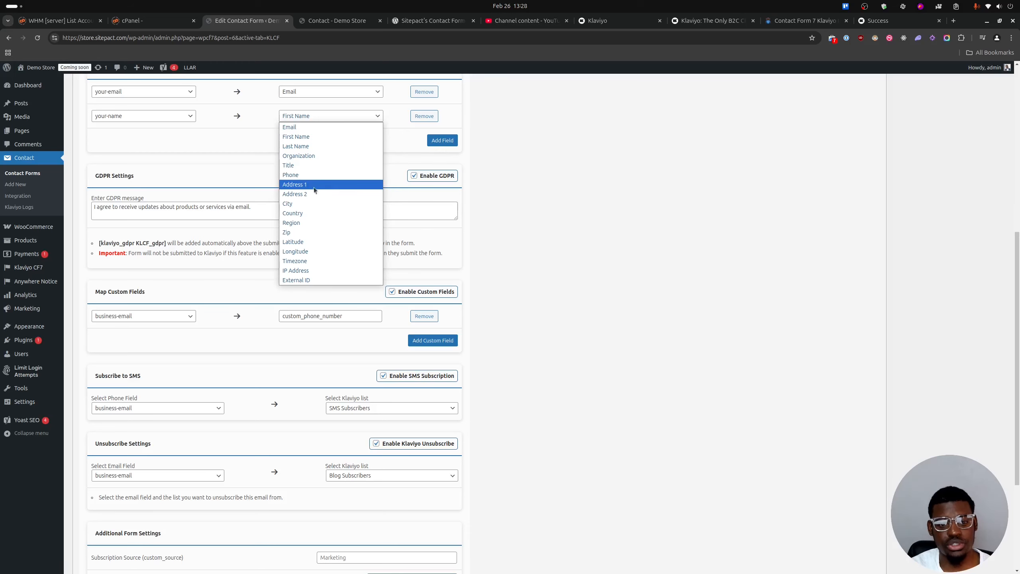
{"action": "left_click", "coordinate": [234, 280]}
{"action": "mouse_move", "coordinate": [264, 312]}
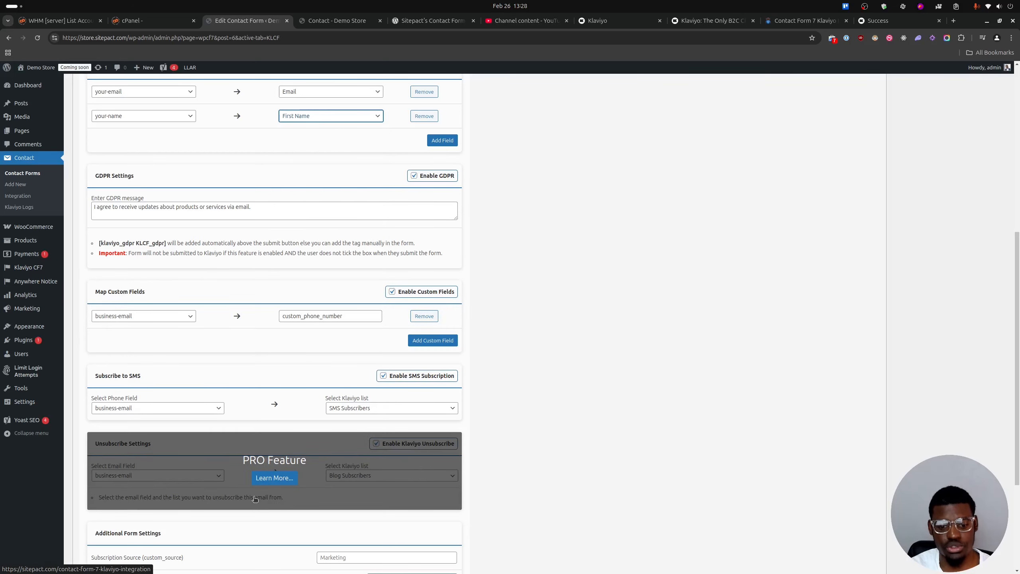
{"action": "scroll", "coordinate": [234, 380], "scroll_direction": "down", "scroll_amount": 2}
{"action": "scroll", "coordinate": [236, 437], "scroll_direction": "down", "scroll_amount": 2}
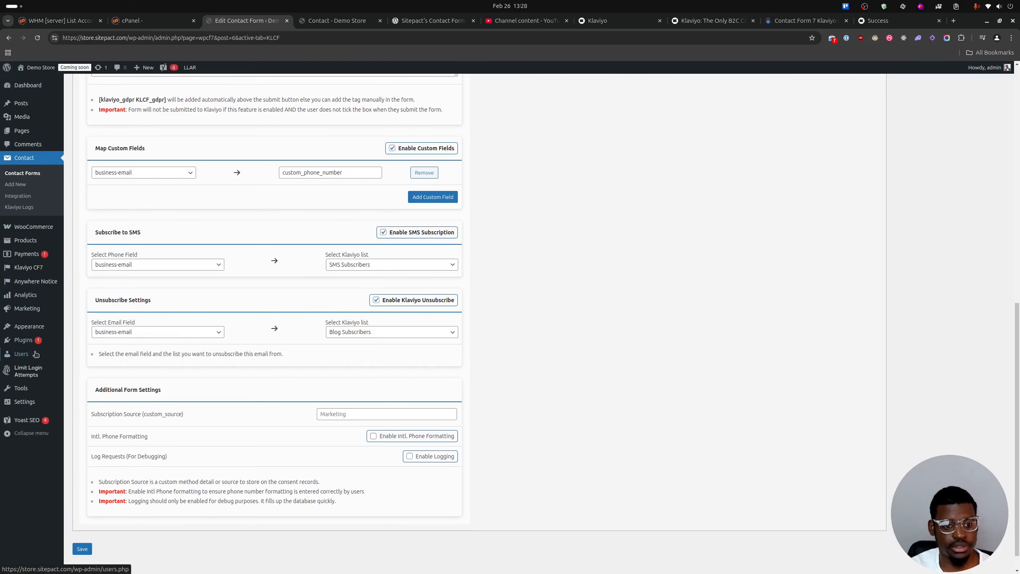
Upload sitepact-klaviyo-contact-form-7-pro.3.1.1.zip from Downloads as a new WordPress plugin and install it.
{"action": "left_click", "coordinate": [90, 354]}
{"action": "left_click", "coordinate": [575, 91]}
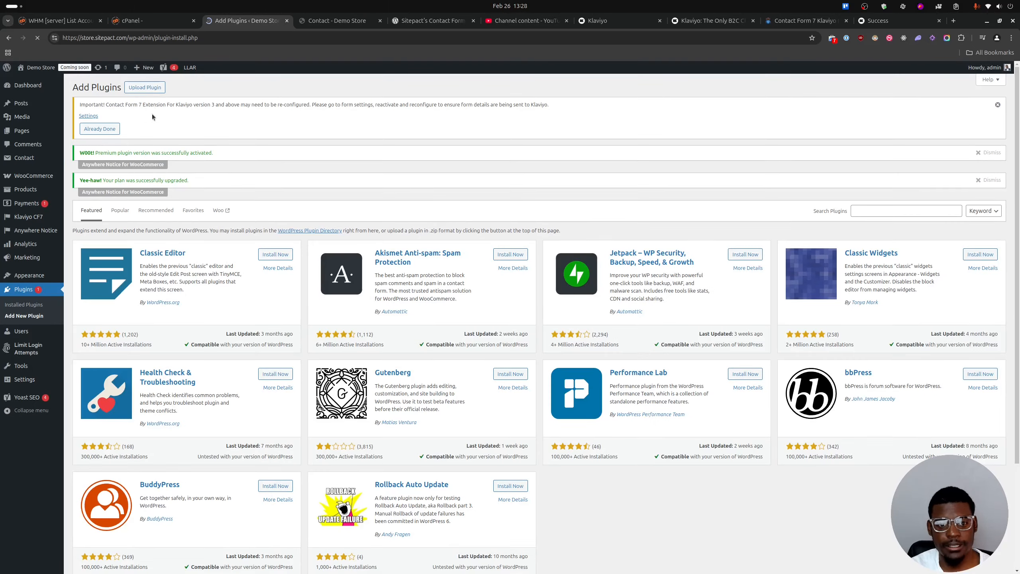
{"action": "left_click", "coordinate": [153, 87]}
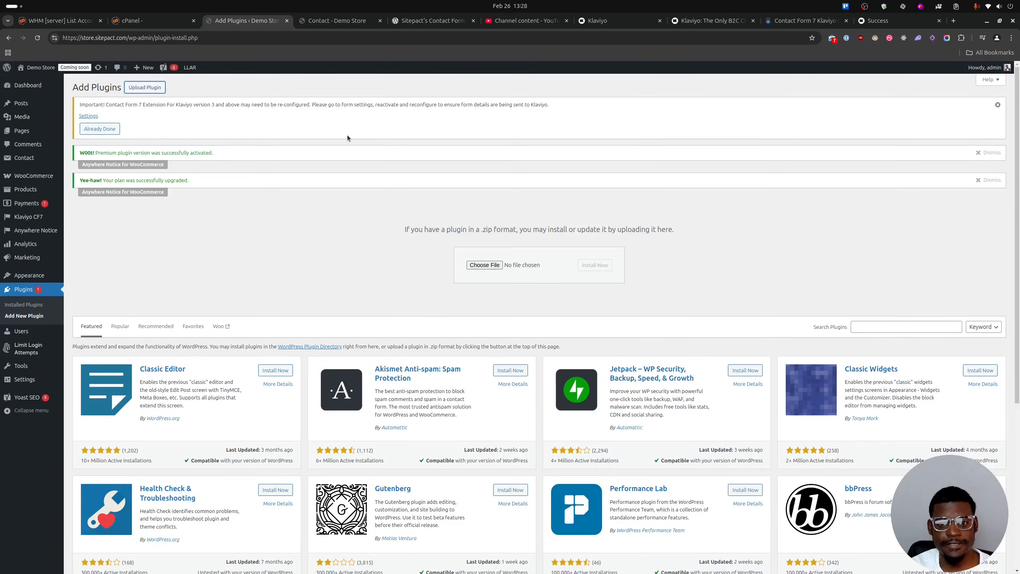
{"action": "left_click", "coordinate": [494, 267]}
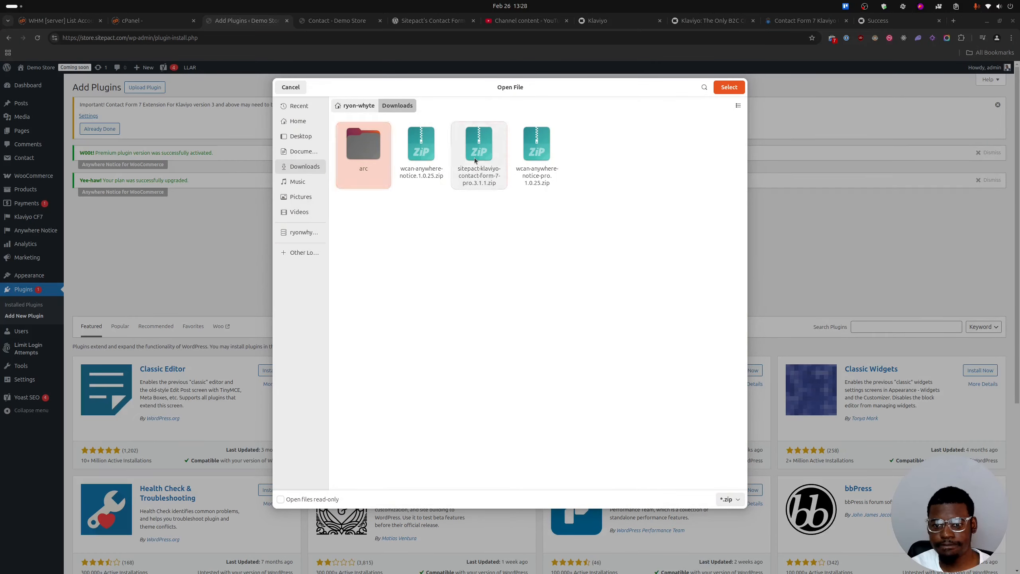
{"action": "left_click", "coordinate": [477, 169]}
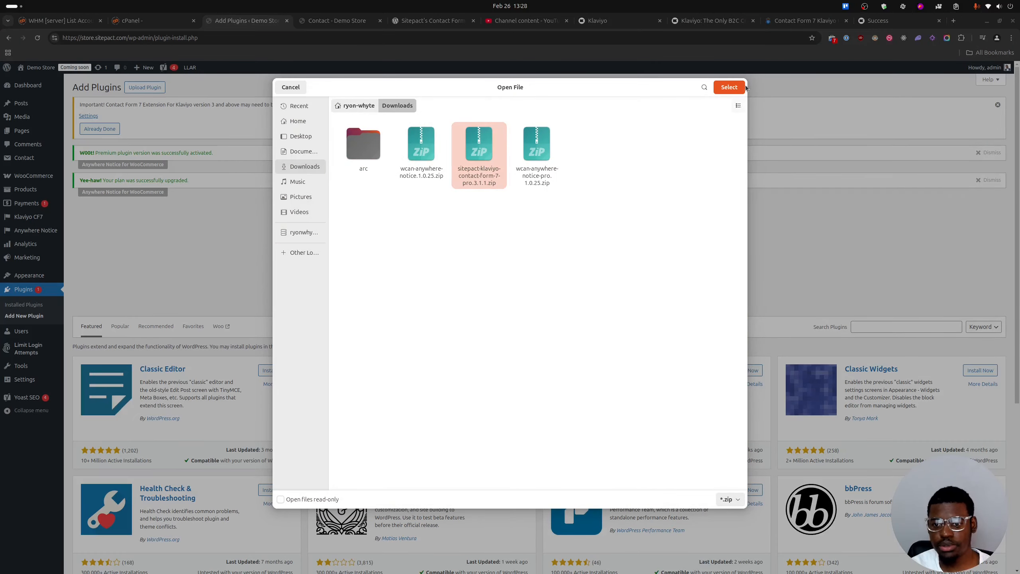
{"action": "left_click", "coordinate": [730, 88]}
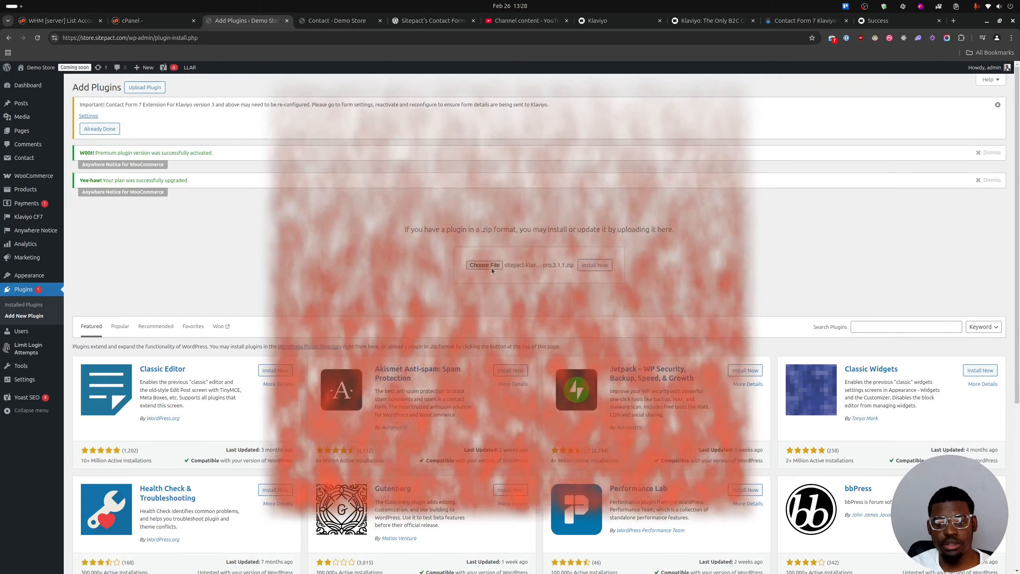
{"action": "scroll", "coordinate": [401, 233], "scroll_direction": "down", "scroll_amount": 1}
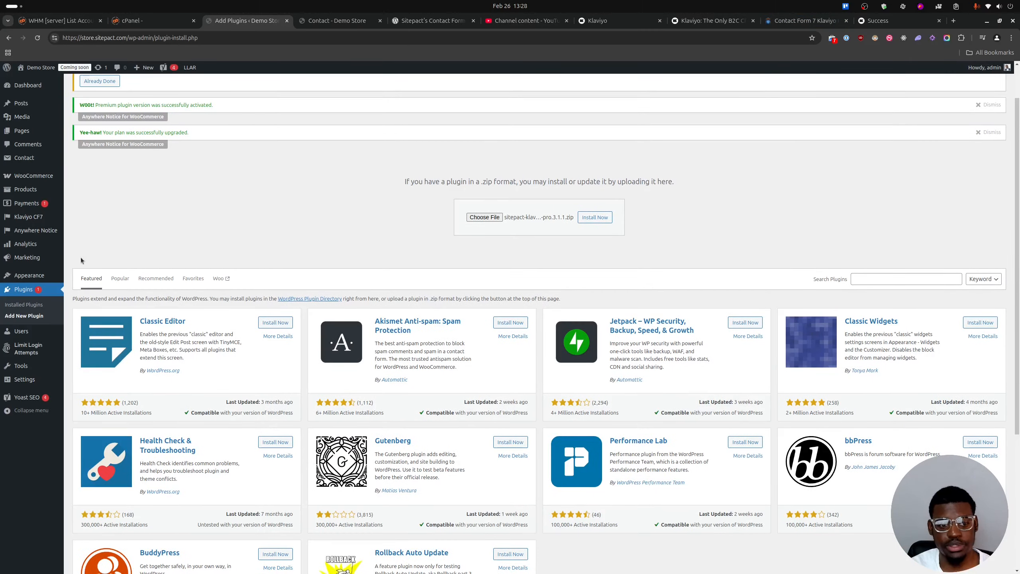
{"action": "mouse_move", "coordinate": [38, 218]}
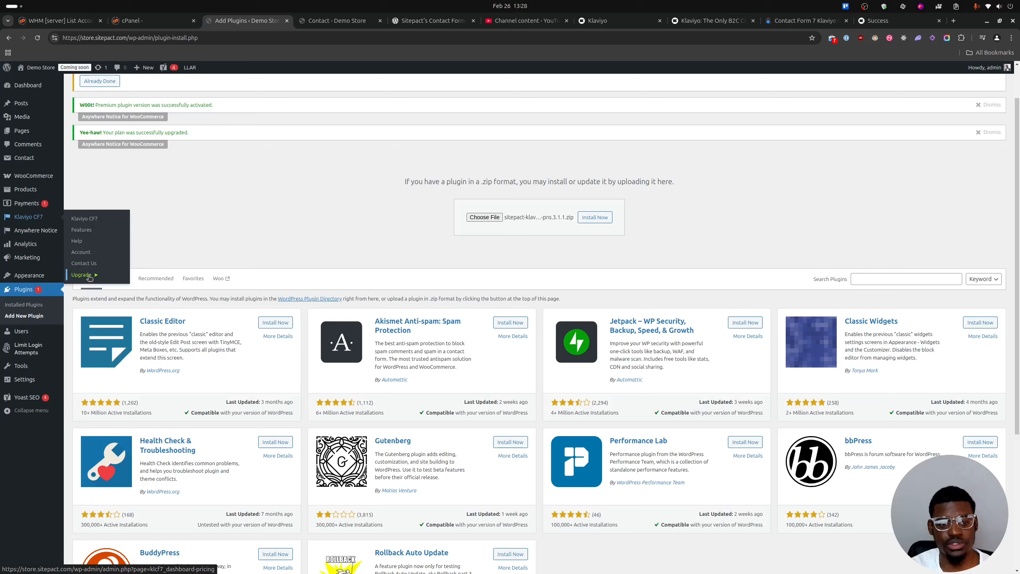
{"action": "left_click", "coordinate": [595, 218]}
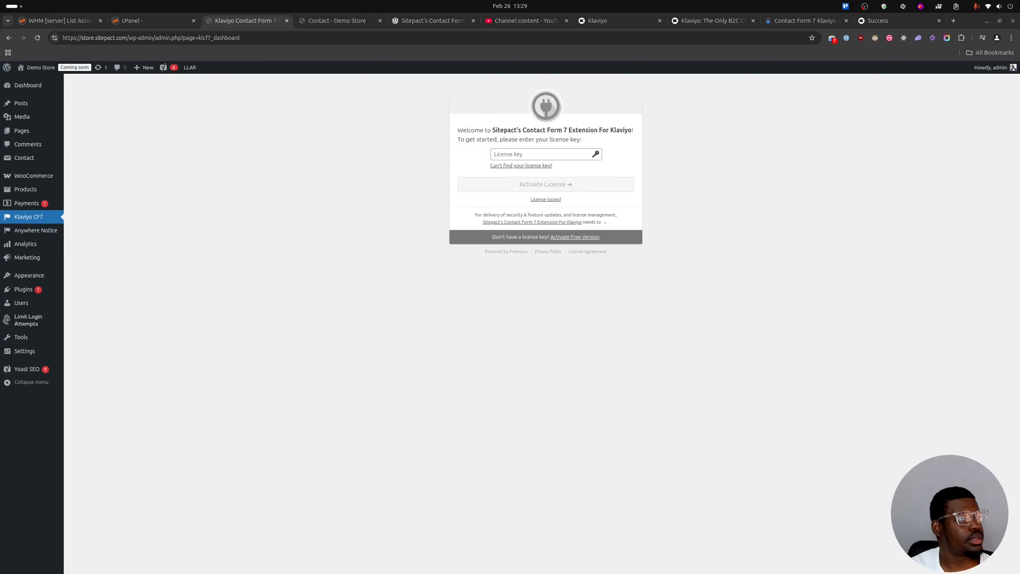
Paste the license key for Sitepact's Contact Form 7 Extension For Klaviyo and activate the license.
{"action": "left_click", "coordinate": [517, 152]}
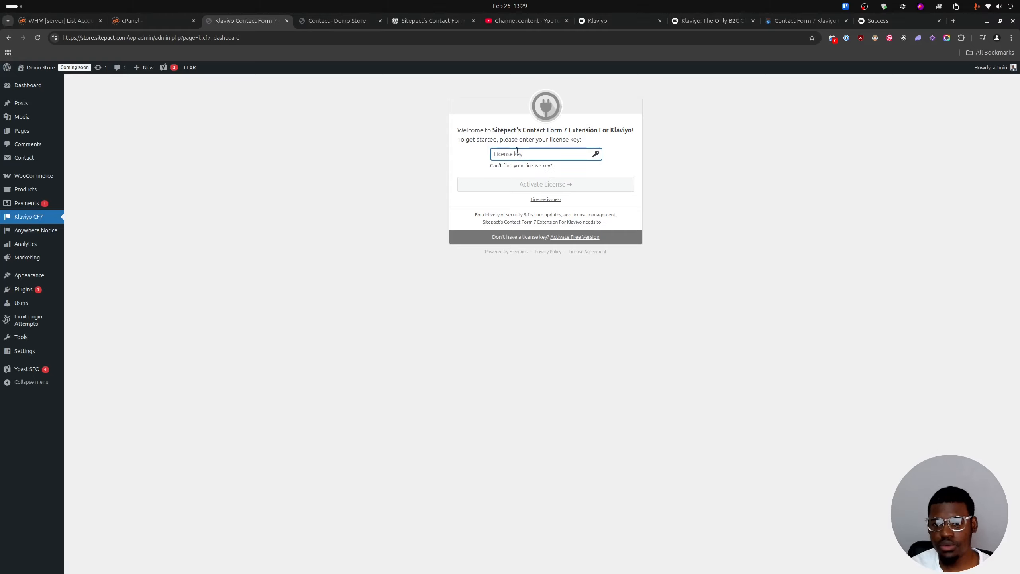
{"action": "key", "text": "ctrl+v"}
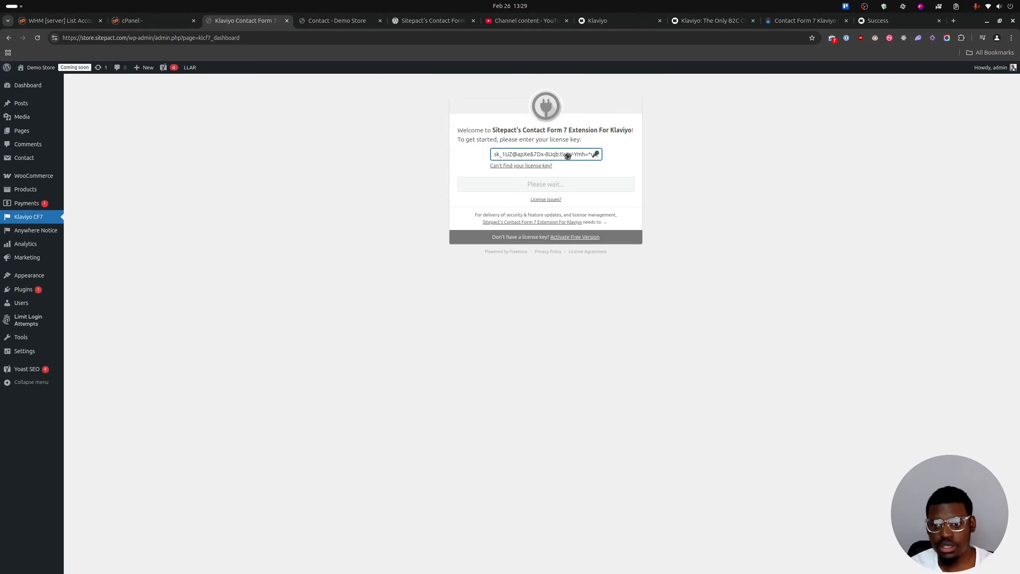
{"action": "left_click", "coordinate": [582, 184]}
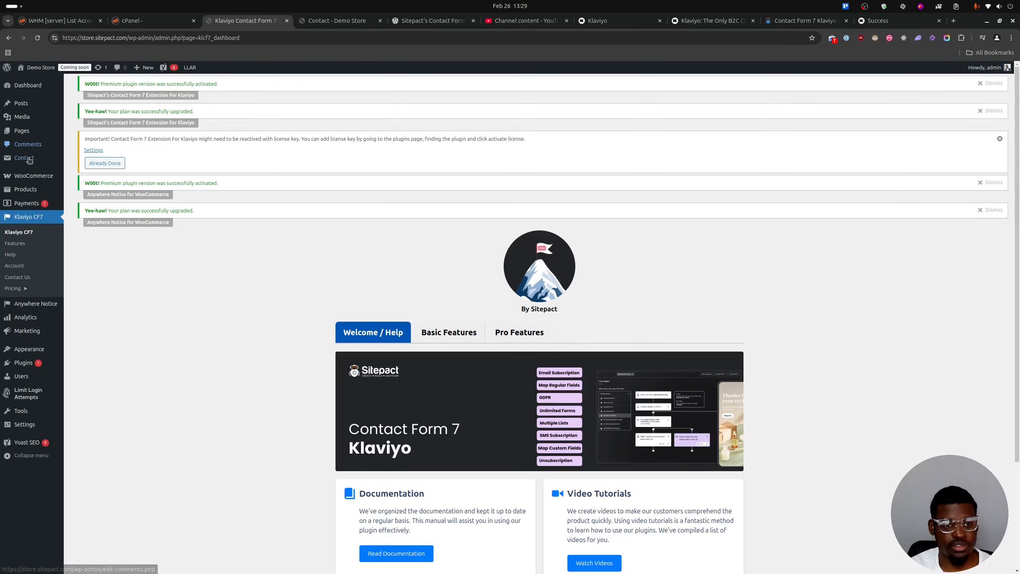
Open Contact form 1's Klaviyo integration settings and review the custom fields, SMS, GDPR, unsubscribe and additional form options.
{"action": "left_click", "coordinate": [103, 160]}
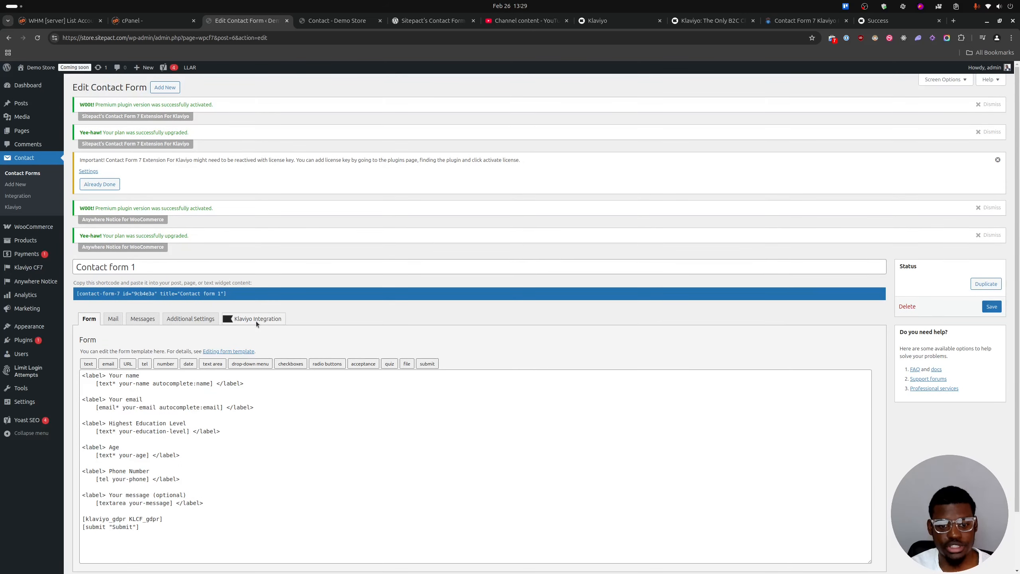
{"action": "left_click", "coordinate": [256, 320]}
{"action": "scroll", "coordinate": [295, 202], "scroll_direction": "down", "scroll_amount": 7}
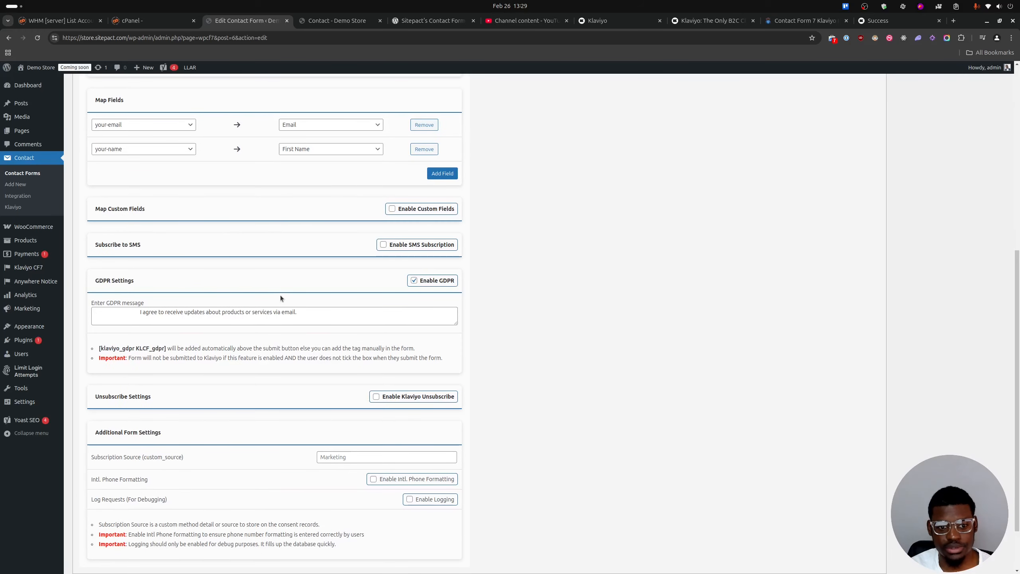
{"action": "scroll", "coordinate": [280, 295], "scroll_direction": "up", "scroll_amount": 2}
{"action": "scroll", "coordinate": [276, 293], "scroll_direction": "up", "scroll_amount": 1}
{"action": "scroll", "coordinate": [276, 303], "scroll_direction": "down", "scroll_amount": 4}
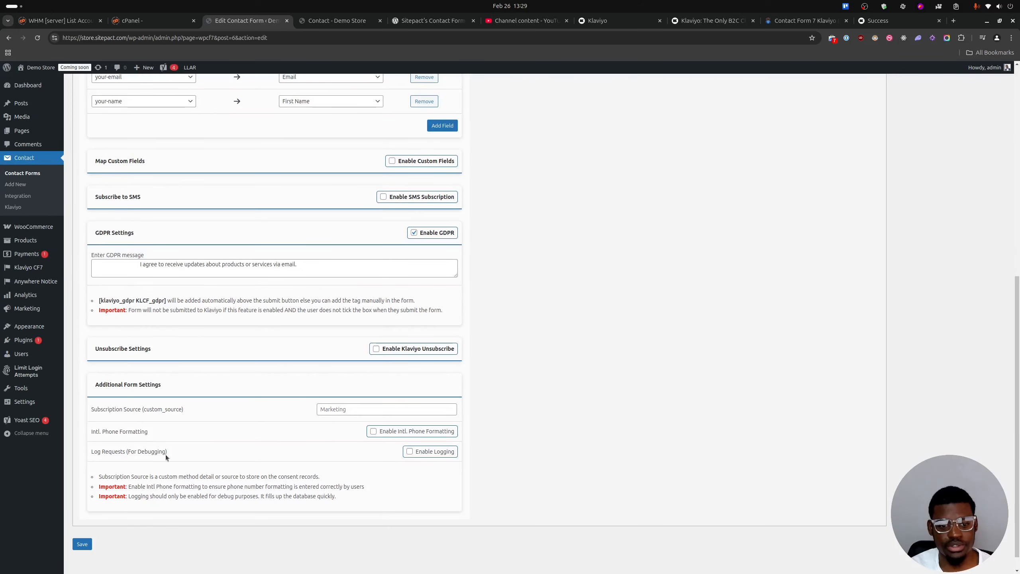
{"action": "scroll", "coordinate": [224, 317], "scroll_direction": "up", "scroll_amount": 1}
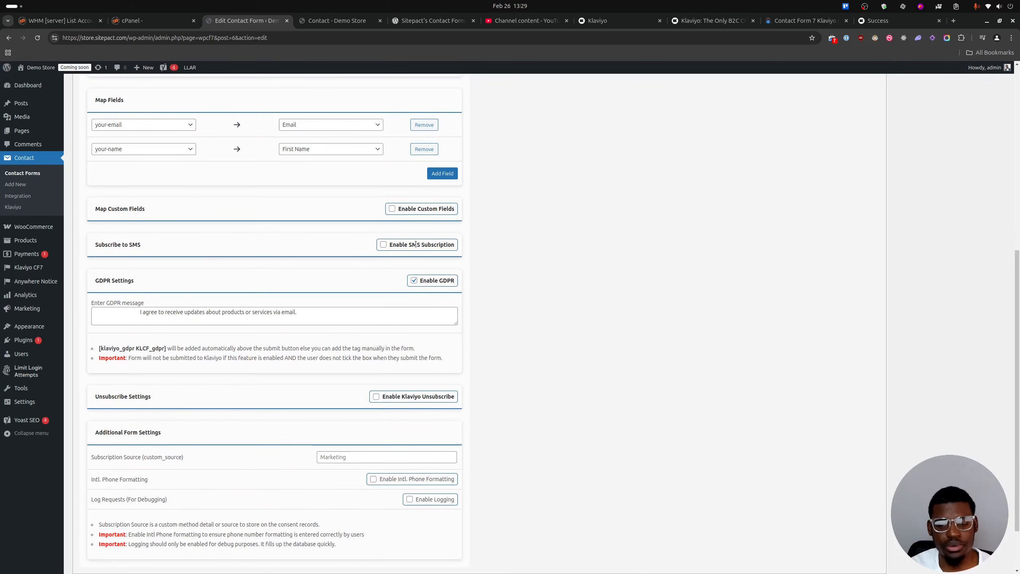
Enable custom fields for Contact form 1, map your-age to customer_age, and save the form.
{"action": "left_click", "coordinate": [393, 208]}
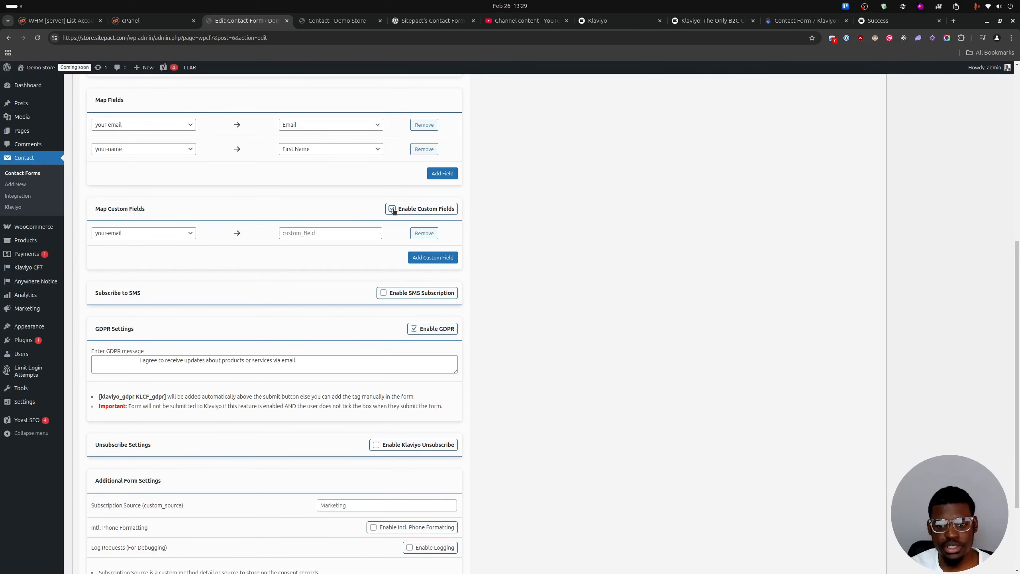
{"action": "left_click", "coordinate": [171, 237]}
{"action": "left_click", "coordinate": [115, 283]}
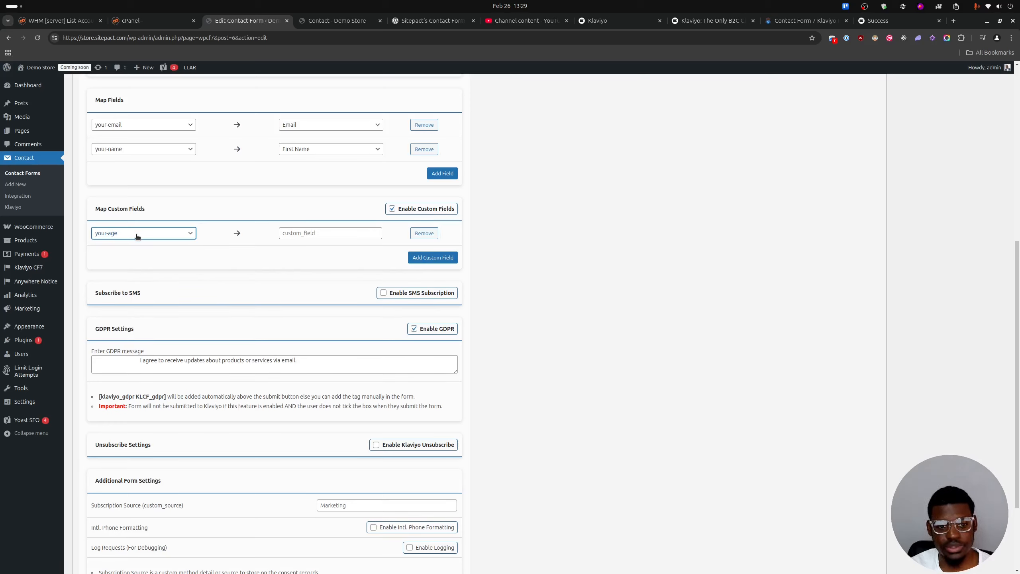
{"action": "left_click", "coordinate": [300, 235]}
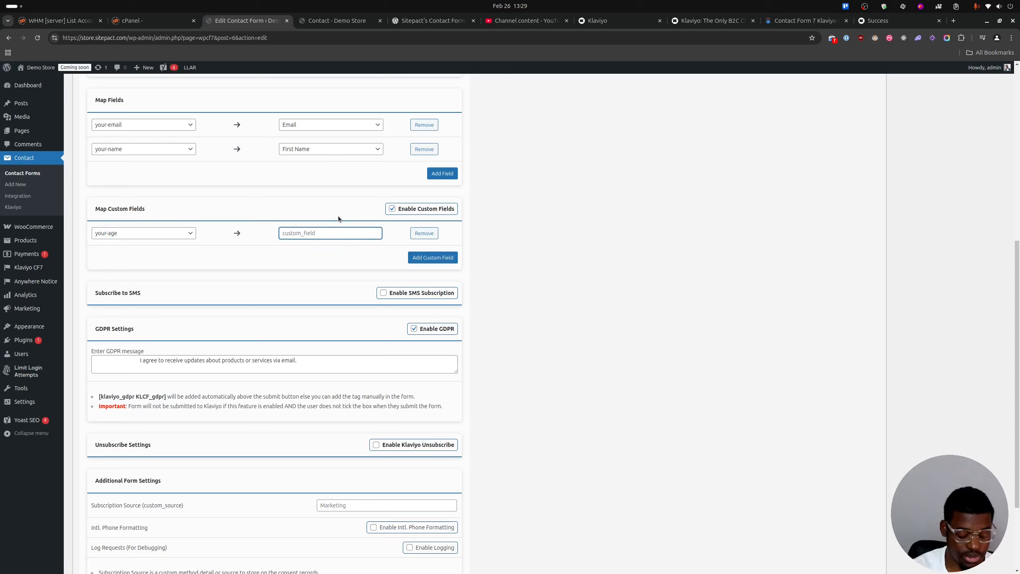
{"action": "type", "text": "customer_age"}
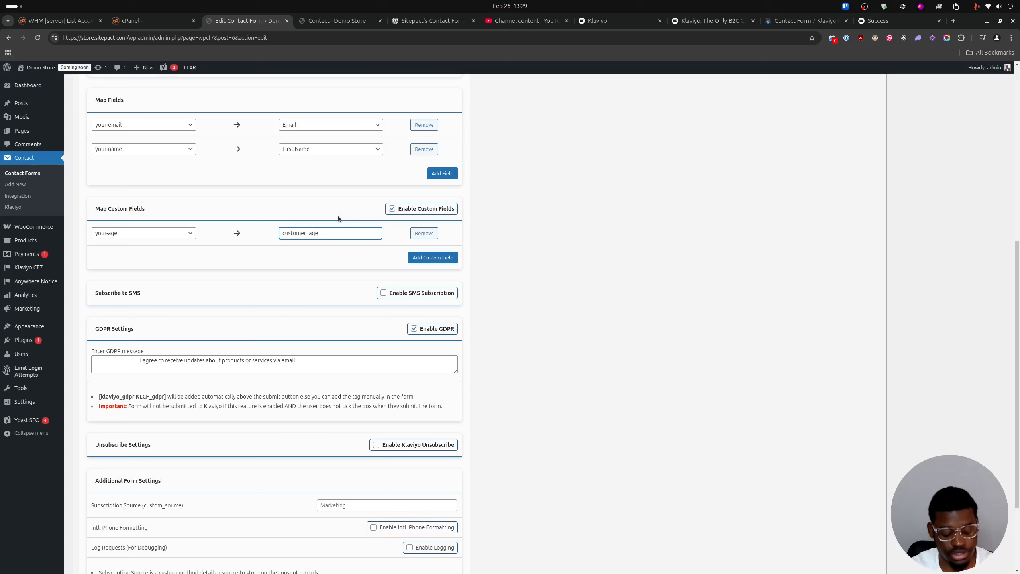
{"action": "key", "text": "ctrl+a"}
{"action": "key", "text": "BackSpace"}
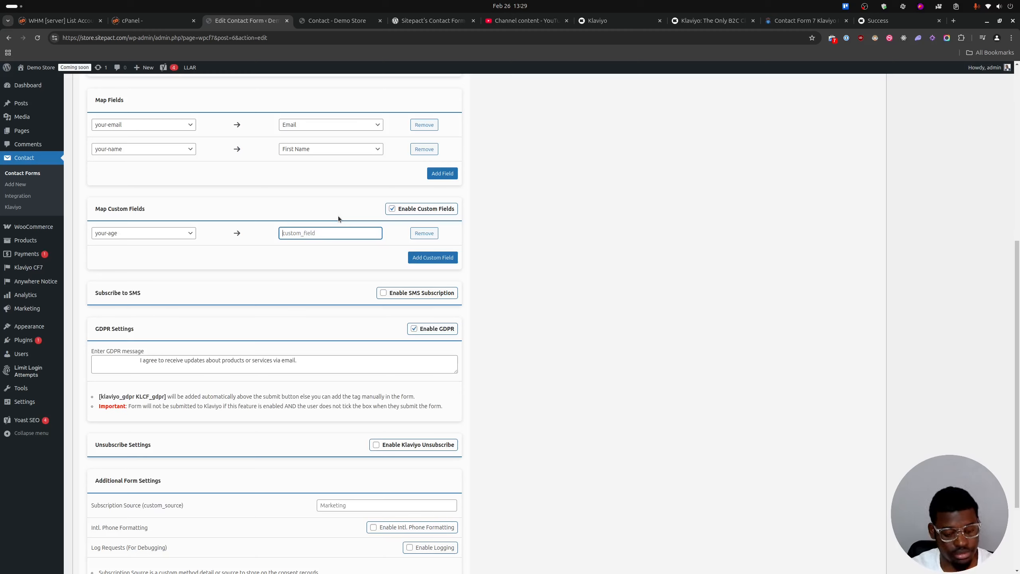
{"action": "type", "text": "customer_age"}
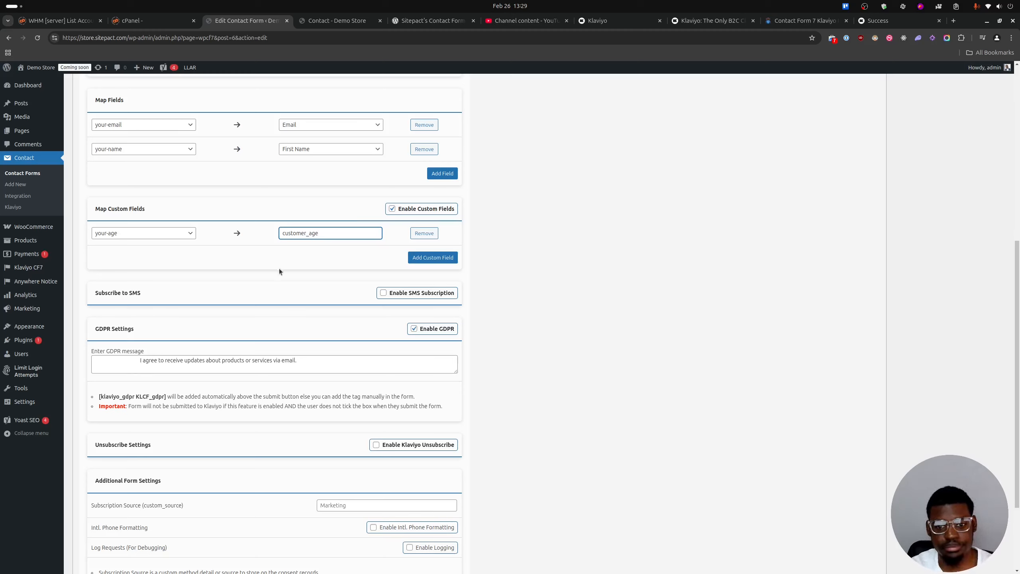
{"action": "left_click", "coordinate": [286, 258]}
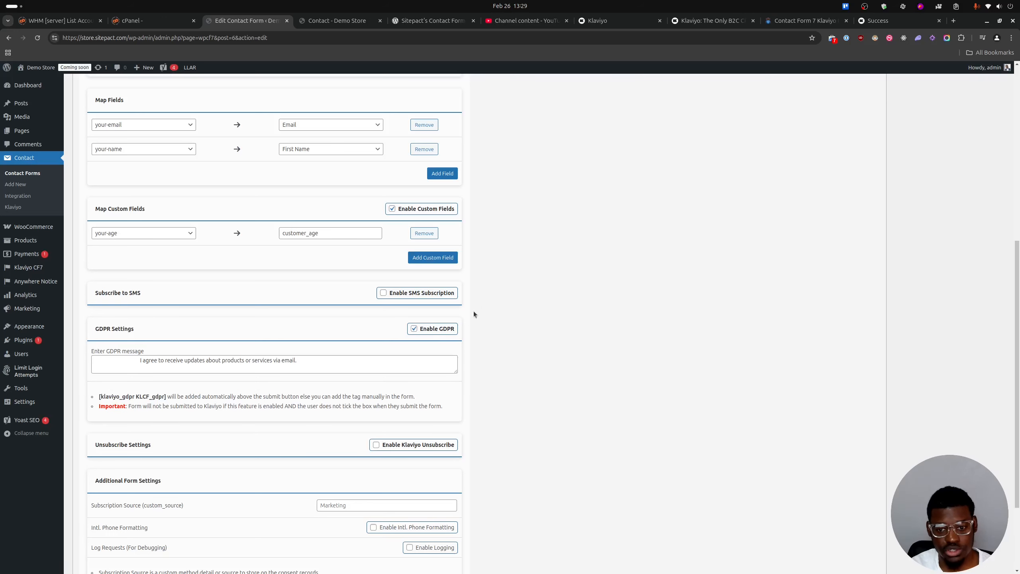
{"action": "scroll", "coordinate": [249, 282], "scroll_direction": "down", "scroll_amount": 3}
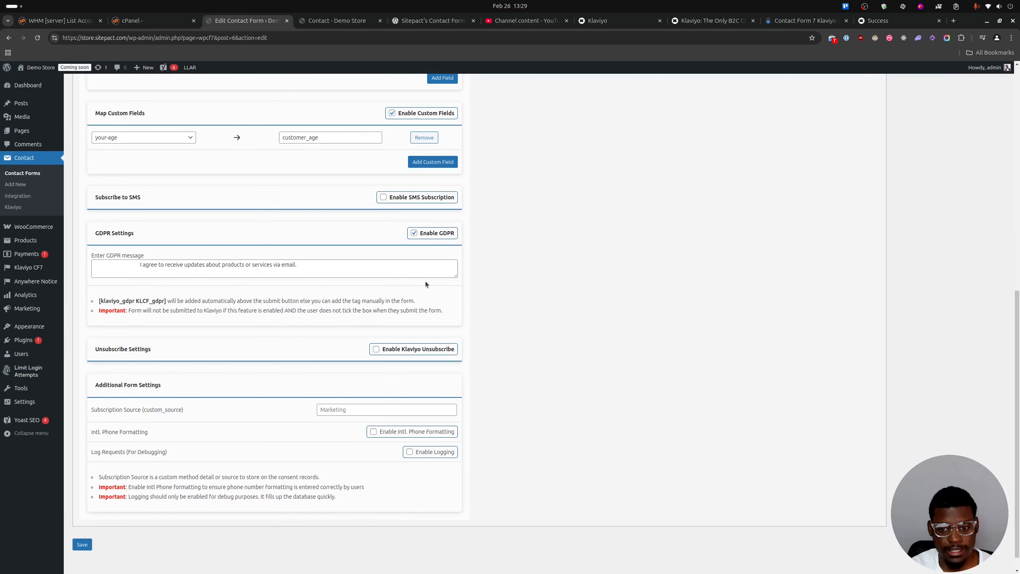
{"action": "left_click", "coordinate": [82, 544]}
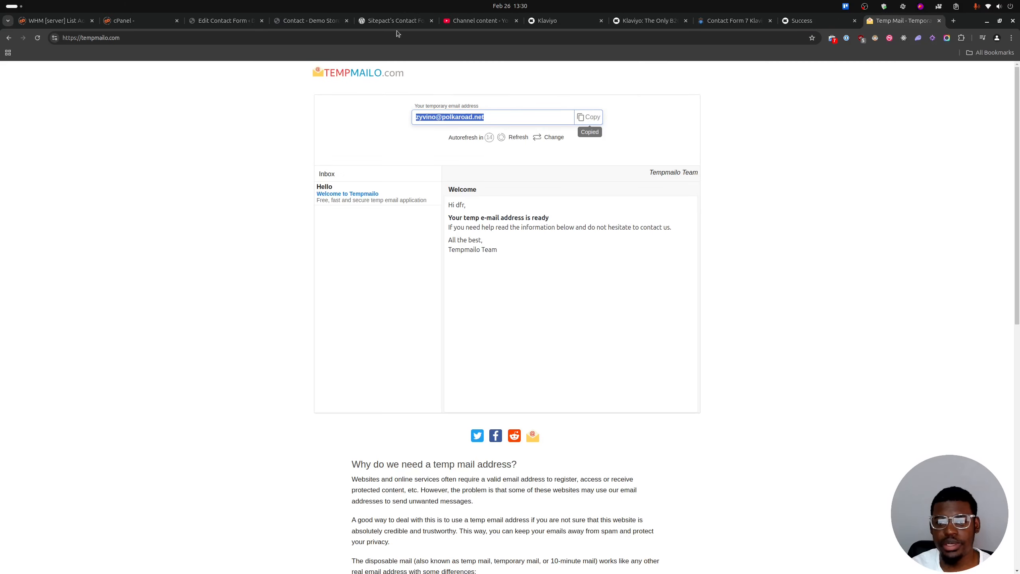
Reload the store's Contact page and submit a test entry with name, email, phone, education College, age 56, message Test and consent given.
{"action": "left_click", "coordinate": [387, 20]}
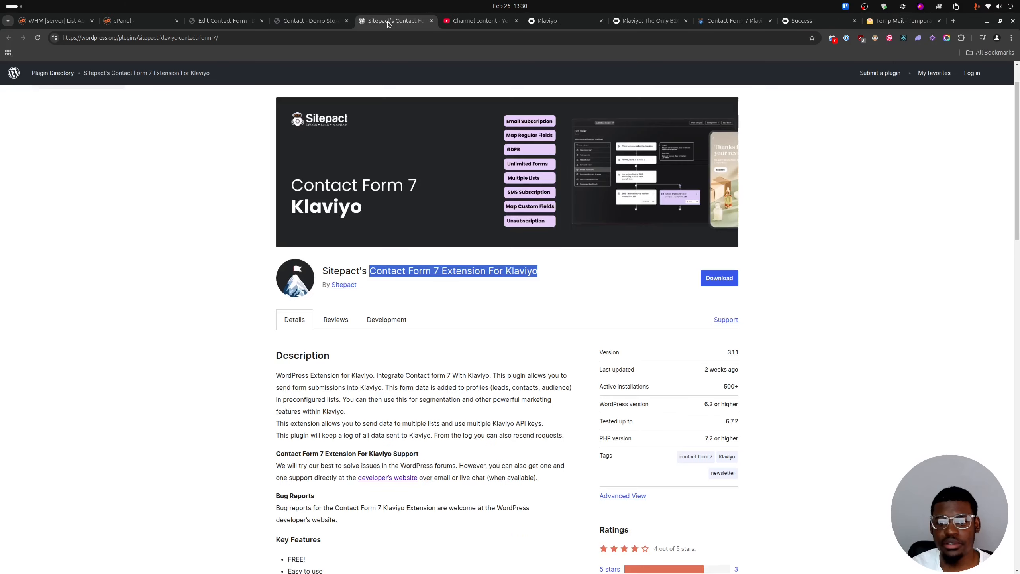
{"action": "left_click", "coordinate": [313, 22]}
{"action": "left_click", "coordinate": [38, 38]}
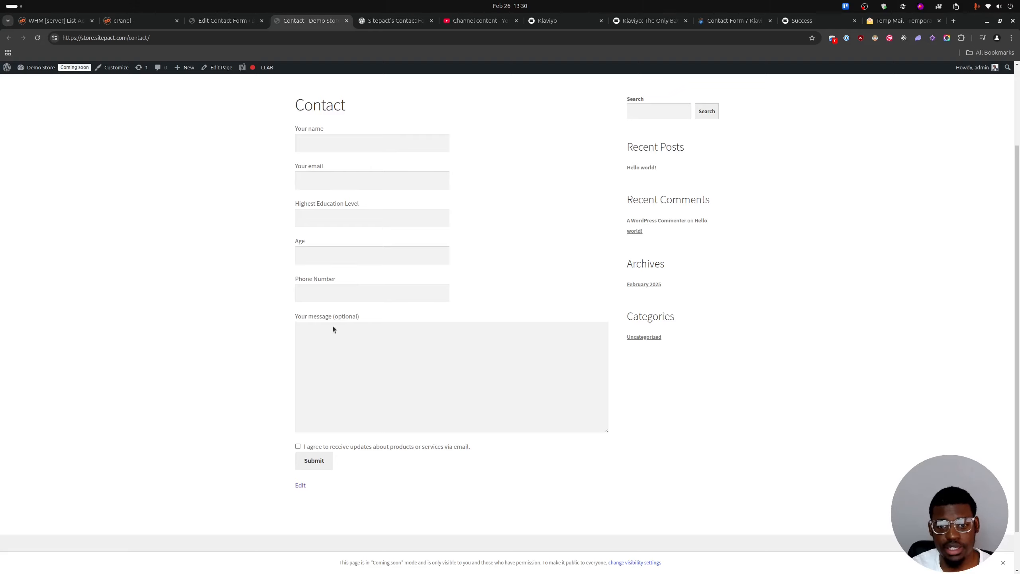
{"action": "left_click", "coordinate": [332, 145]}
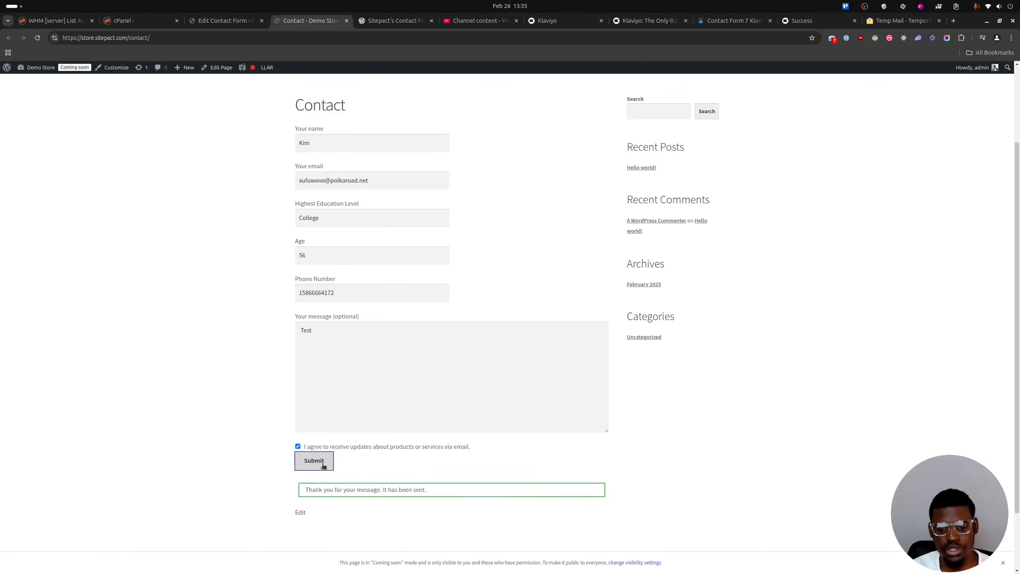
{"action": "left_click", "coordinate": [323, 462]}
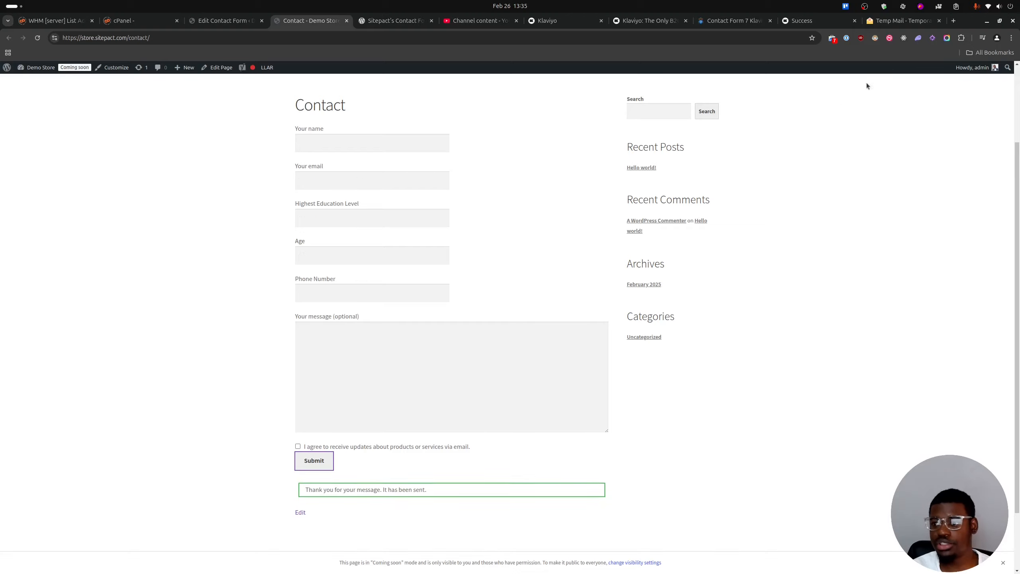
Refresh the Tempmailo inbox and open the Confirm Your Subscription email from Sitepact.
{"action": "left_click", "coordinate": [914, 23]}
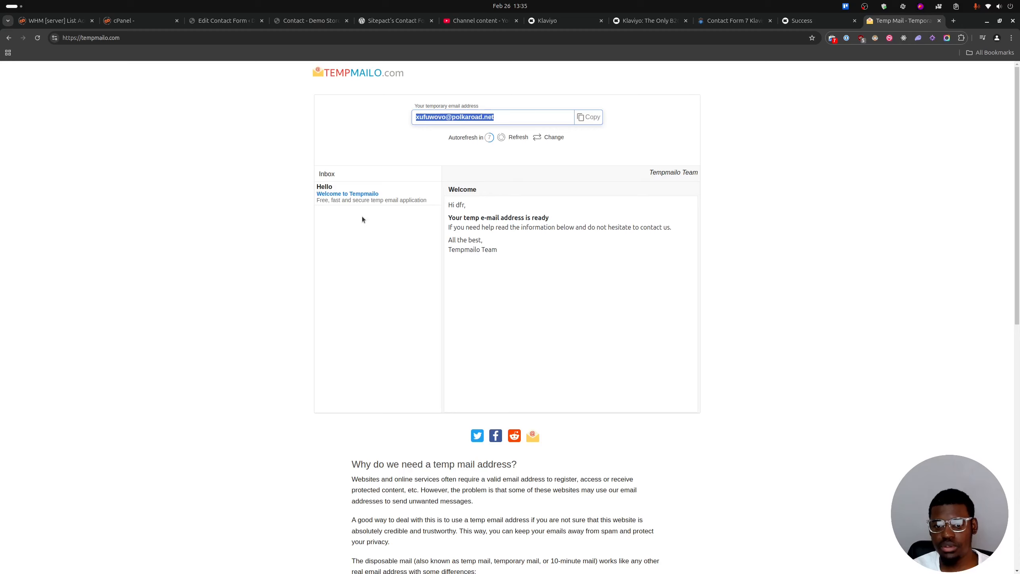
{"action": "left_click", "coordinate": [516, 137]}
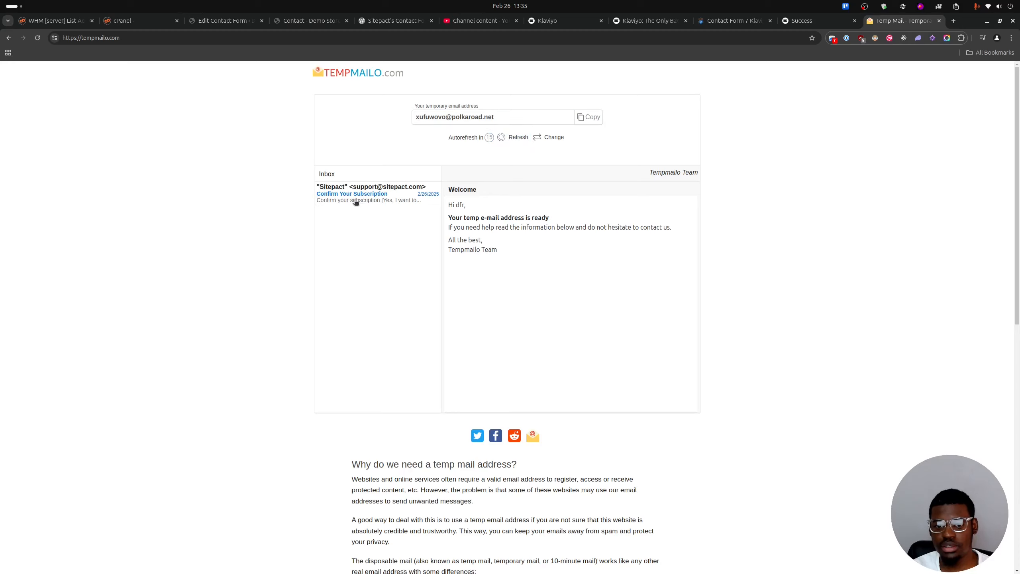
{"action": "left_click", "coordinate": [355, 201]}
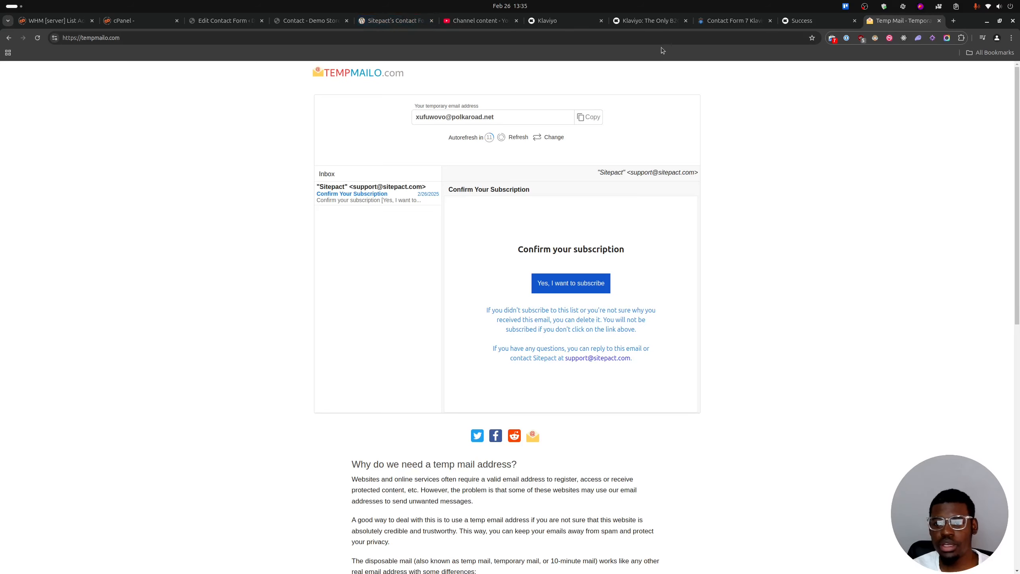
Switch to Klaviyo, reload Profiles and open the newest profile to examine its custom properties.
{"action": "left_click", "coordinate": [572, 21]}
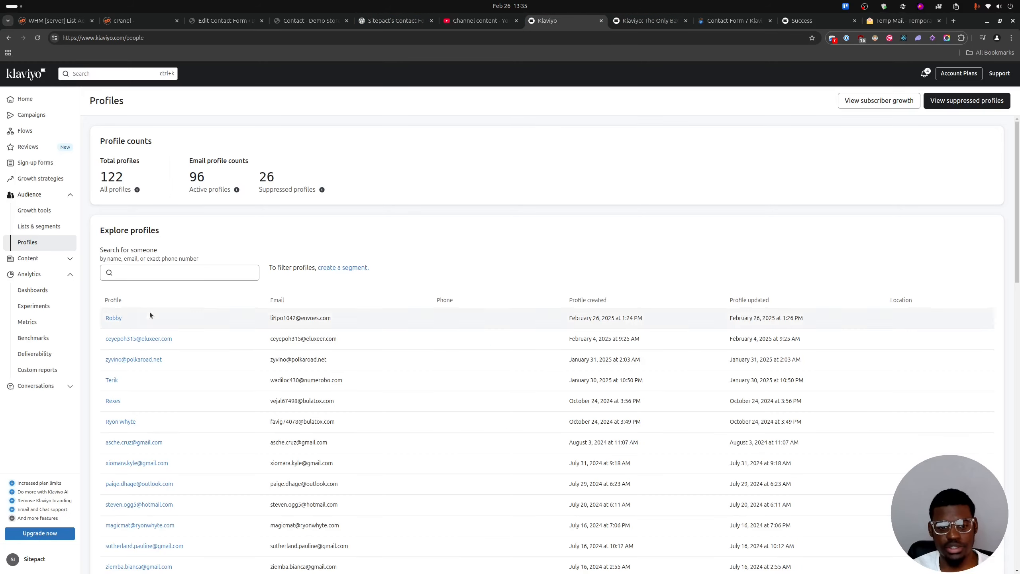
{"action": "left_click", "coordinate": [37, 38]}
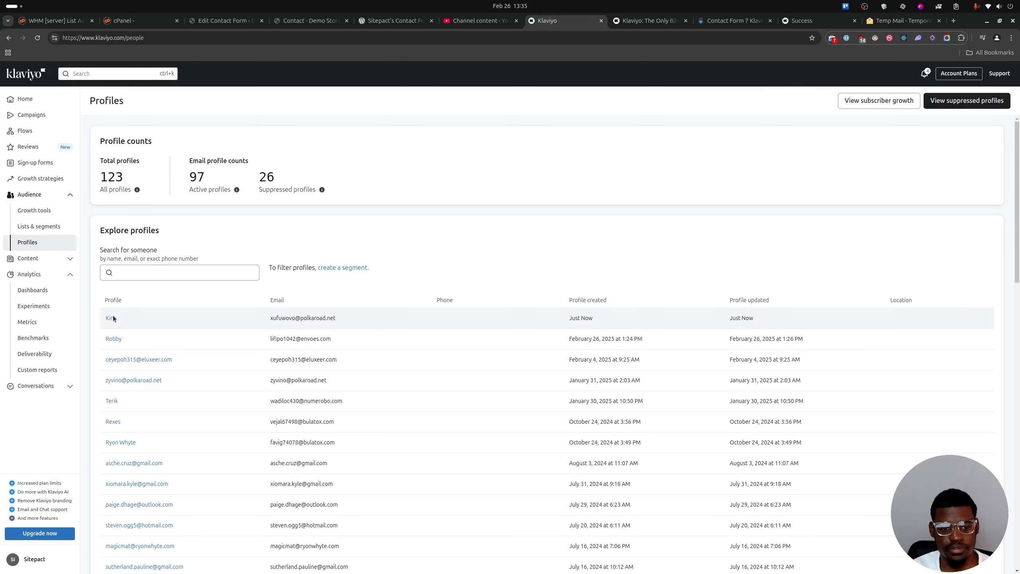
{"action": "left_click", "coordinate": [111, 318]}
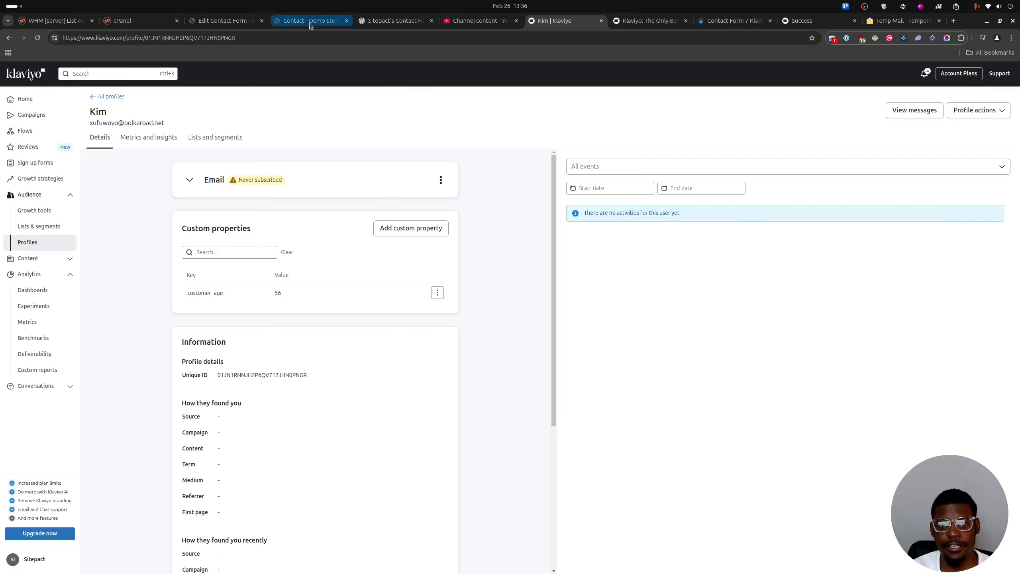
Return to Contact form 1's Klaviyo settings and enable SMS subscription with your-phone as the phone field.
{"action": "left_click", "coordinate": [211, 23]}
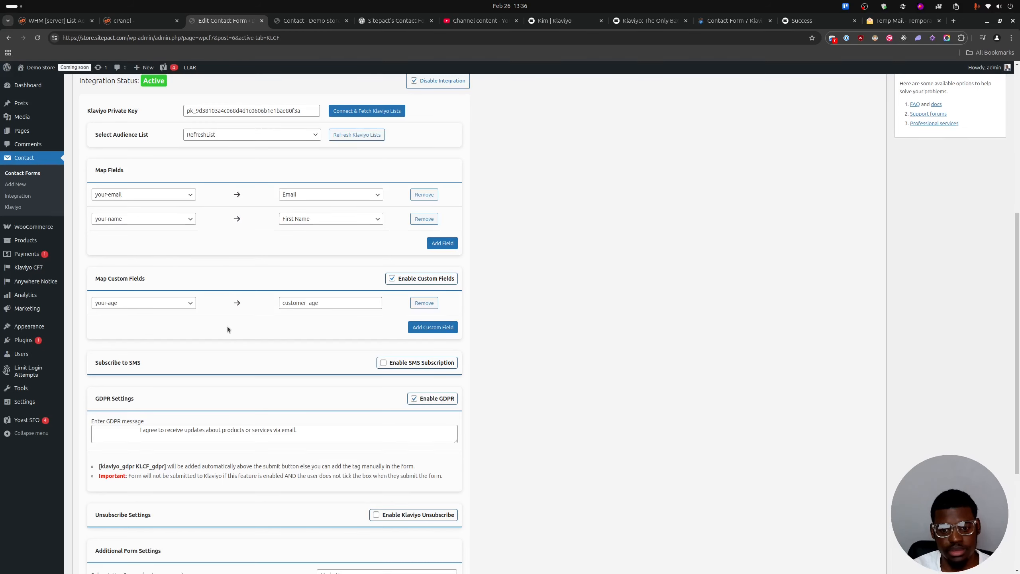
{"action": "scroll", "coordinate": [245, 320], "scroll_direction": "down", "scroll_amount": 5}
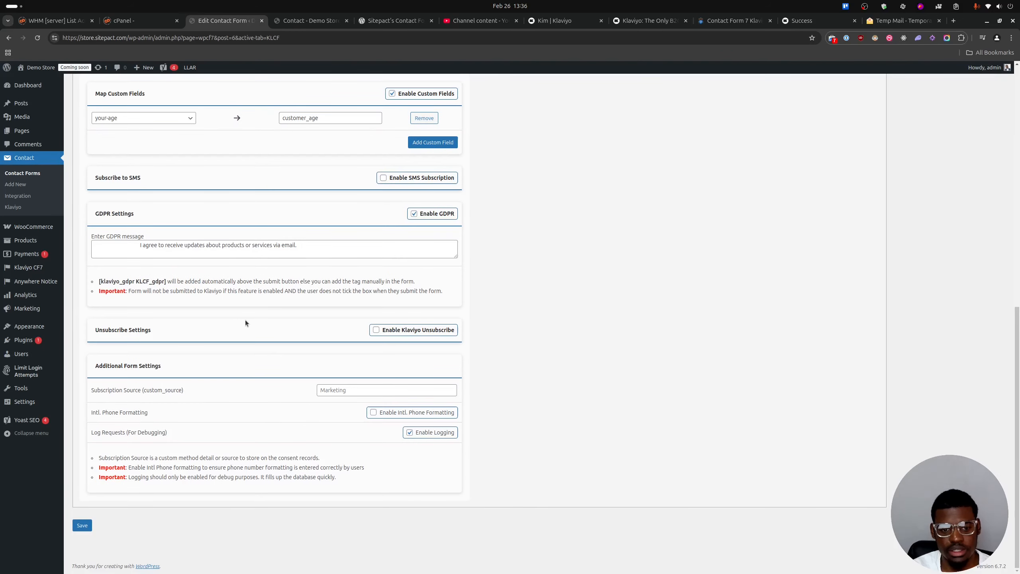
{"action": "left_click", "coordinate": [385, 178]}
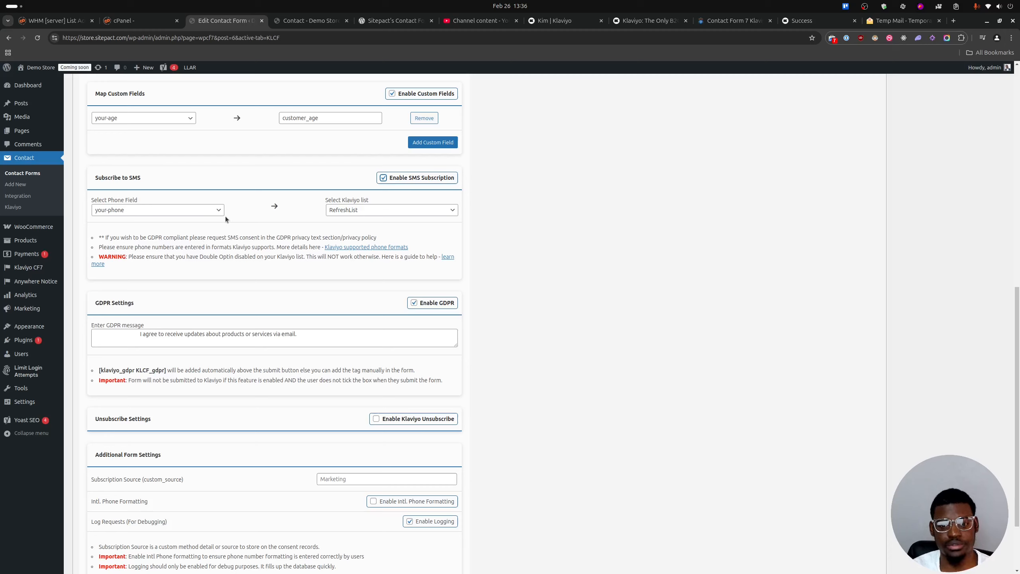
{"action": "left_click", "coordinate": [196, 212]}
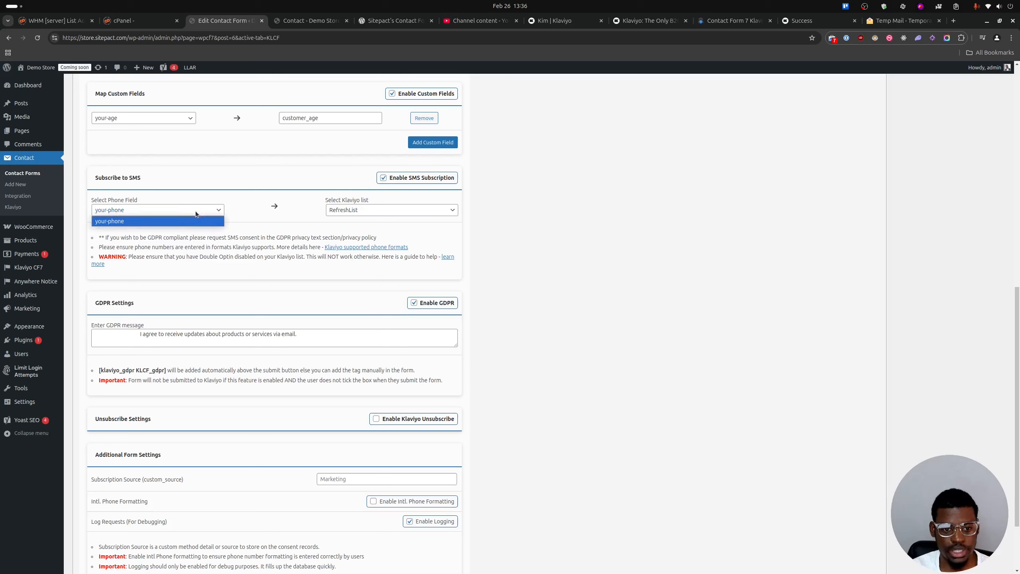
{"action": "left_click", "coordinate": [128, 224]}
{"action": "left_click", "coordinate": [119, 211]}
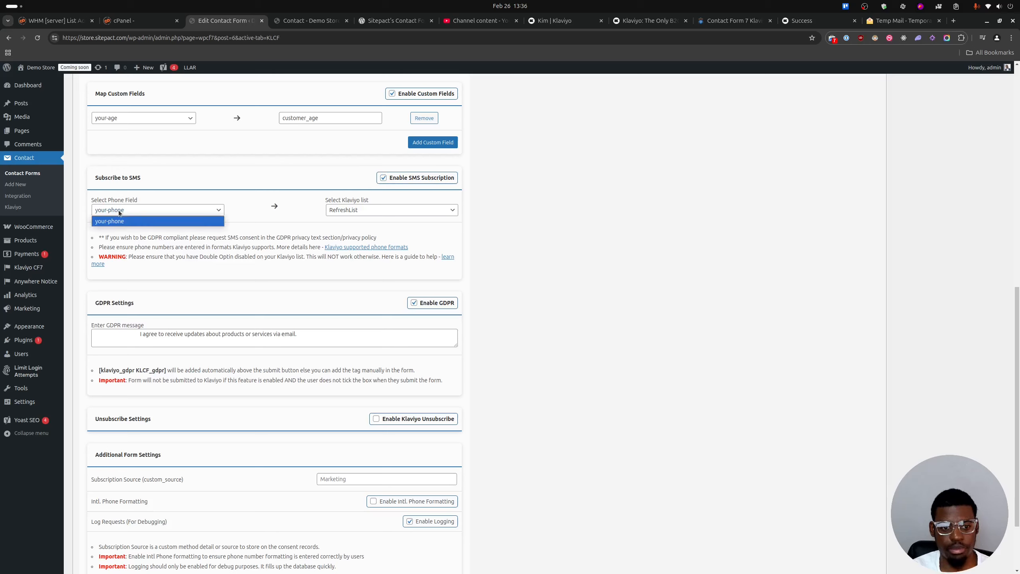
{"action": "left_click", "coordinate": [138, 206]}
Set the Klaviyo list for SMS subscription to SMS Subscribers.
{"action": "left_click", "coordinate": [345, 212]}
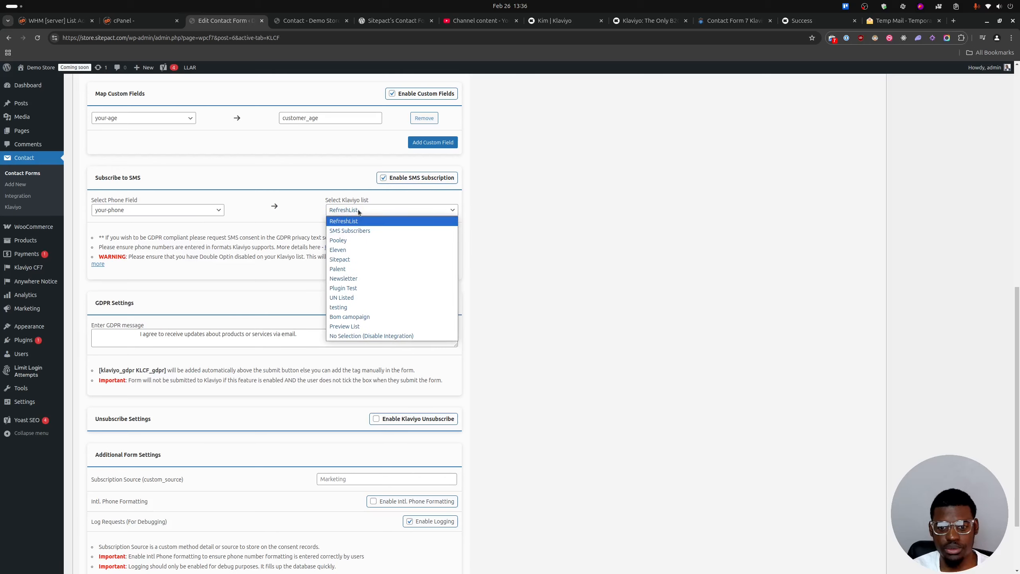
{"action": "left_click", "coordinate": [358, 209]}
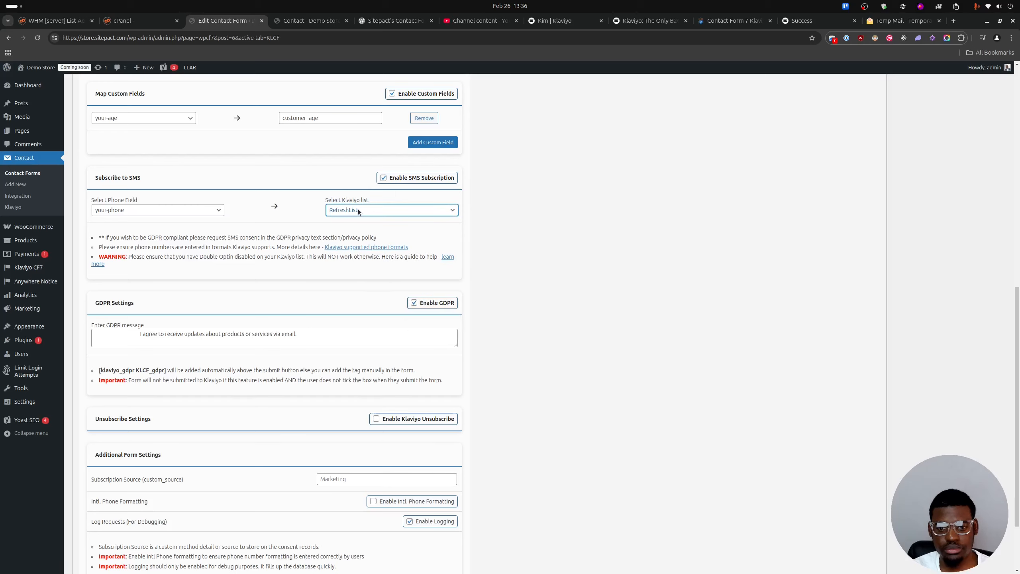
{"action": "left_click", "coordinate": [360, 207]}
{"action": "left_click", "coordinate": [348, 230]}
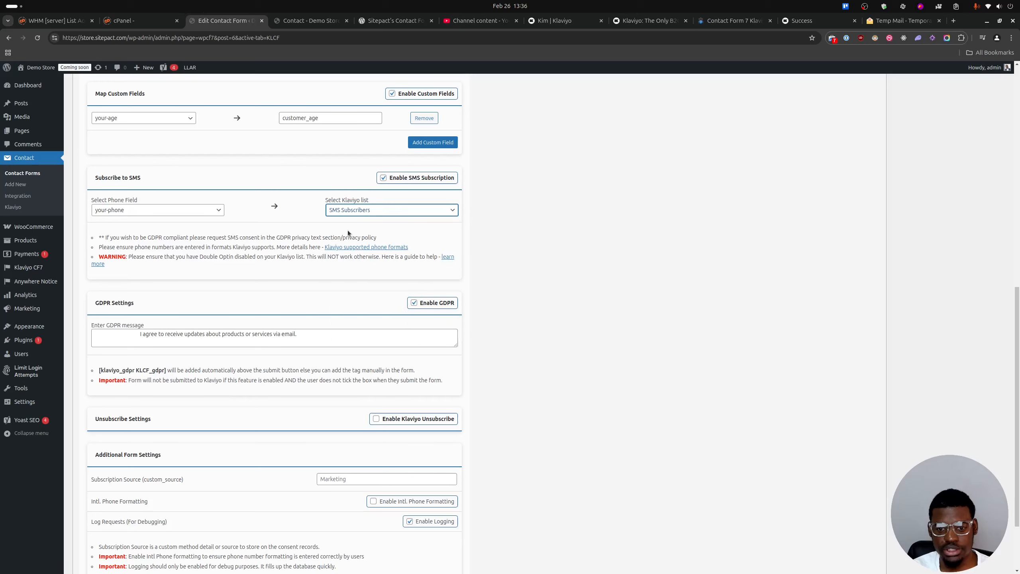
{"action": "left_click", "coordinate": [361, 213]}
{"action": "left_click", "coordinate": [349, 229]}
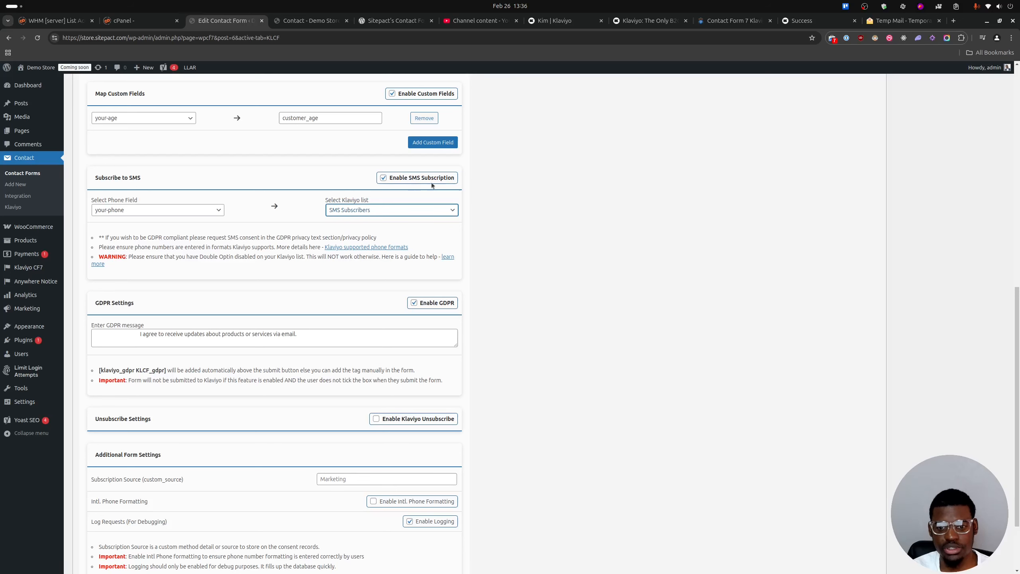
Enable international phone formatting in Contact form 1's additional form settings.
{"action": "scroll", "coordinate": [372, 210], "scroll_direction": "up", "scroll_amount": 6}
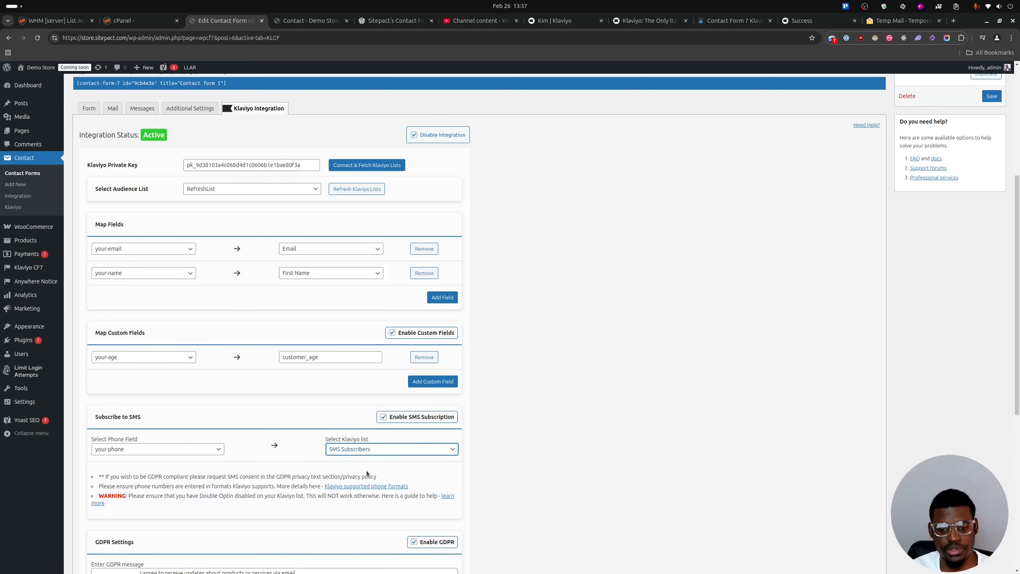
{"action": "scroll", "coordinate": [293, 227], "scroll_direction": "down", "scroll_amount": 6}
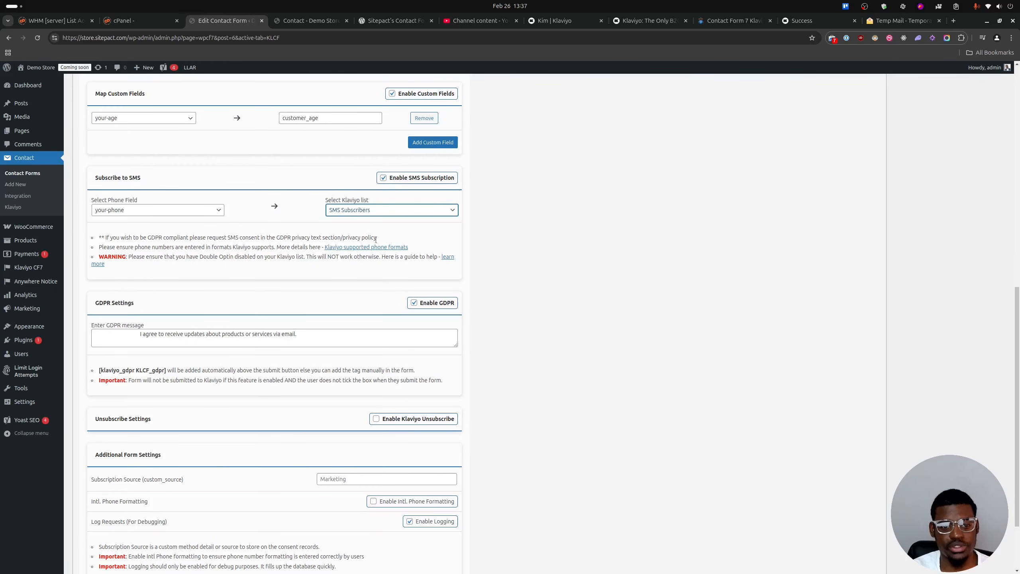
{"action": "scroll", "coordinate": [378, 260], "scroll_direction": "down", "scroll_amount": 3}
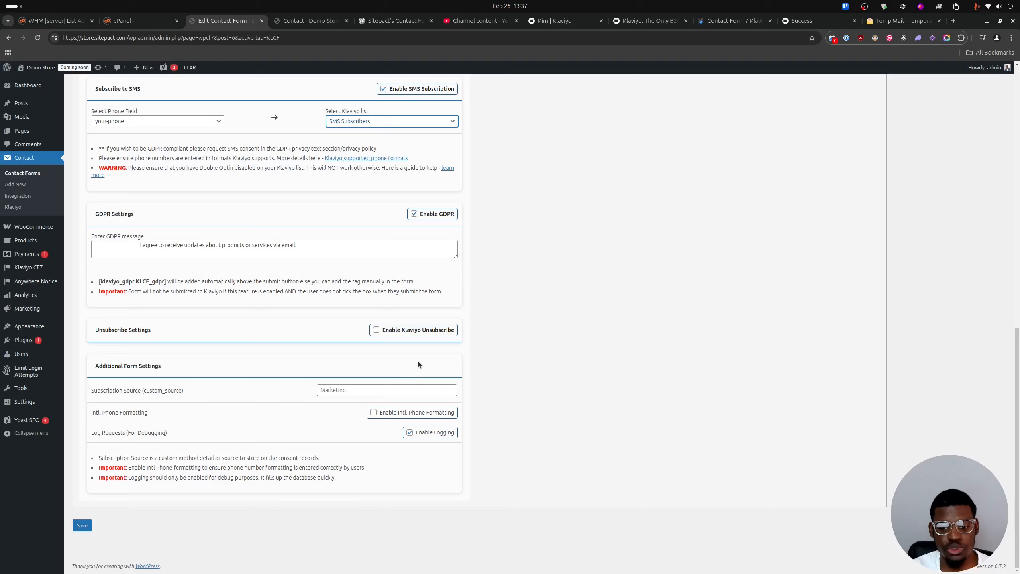
{"action": "scroll", "coordinate": [380, 324], "scroll_direction": "up", "scroll_amount": 4}
{"action": "scroll", "coordinate": [379, 324], "scroll_direction": "down", "scroll_amount": 2}
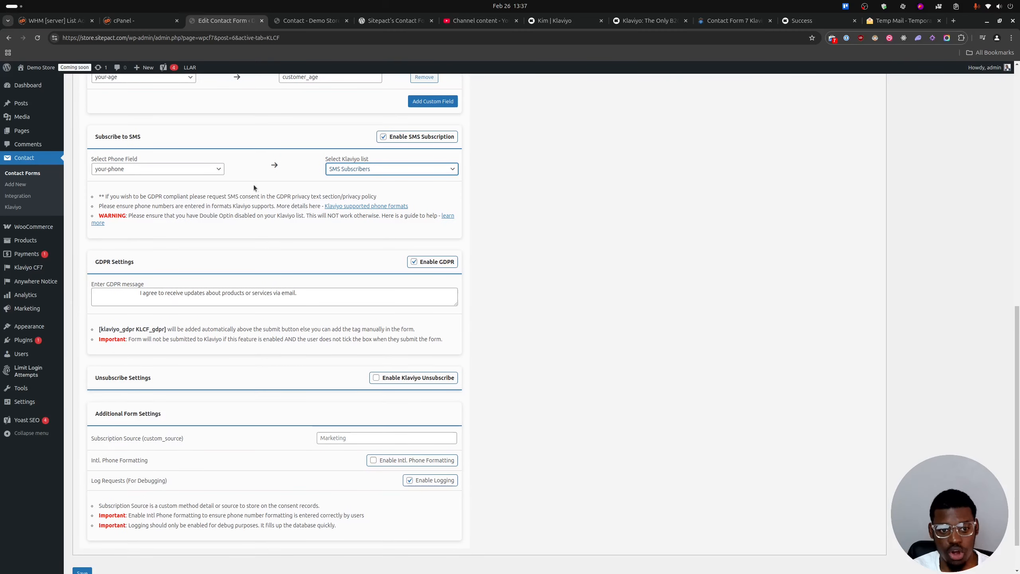
{"action": "left_click", "coordinate": [373, 461]}
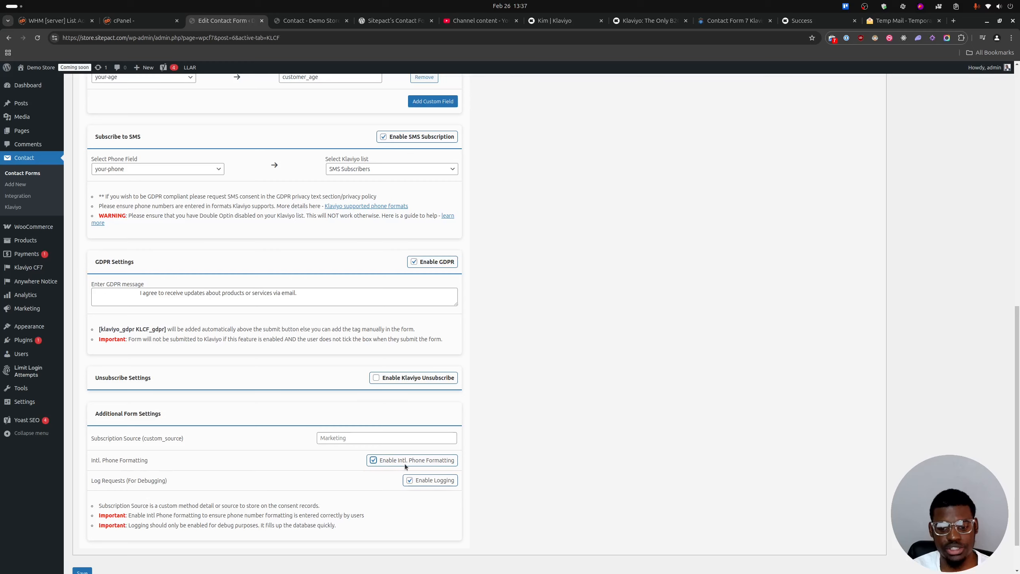
Inspect the Phone Number field on the store's Contact page and return to Contact form 1's Klaviyo settings.
{"action": "left_click", "coordinate": [314, 20]}
{"action": "left_click", "coordinate": [370, 296]}
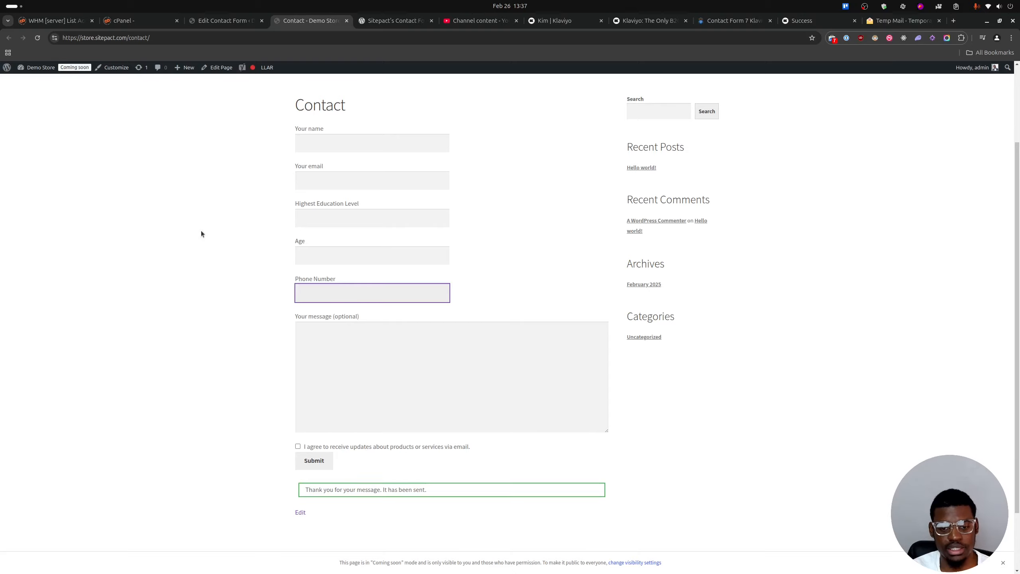
{"action": "left_click", "coordinate": [209, 21]}
{"action": "scroll", "coordinate": [186, 434], "scroll_direction": "down", "scroll_amount": 2}
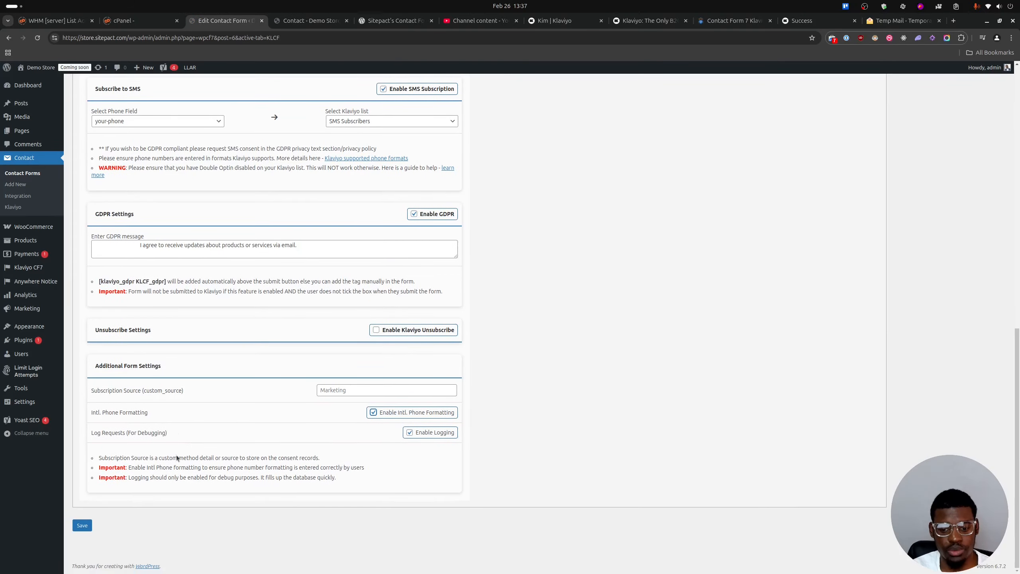
Save Contact form 1's Klaviyo settings, then reload the store's Contact page and check the Phone Number field's international formatting.
{"action": "left_click", "coordinate": [85, 525]}
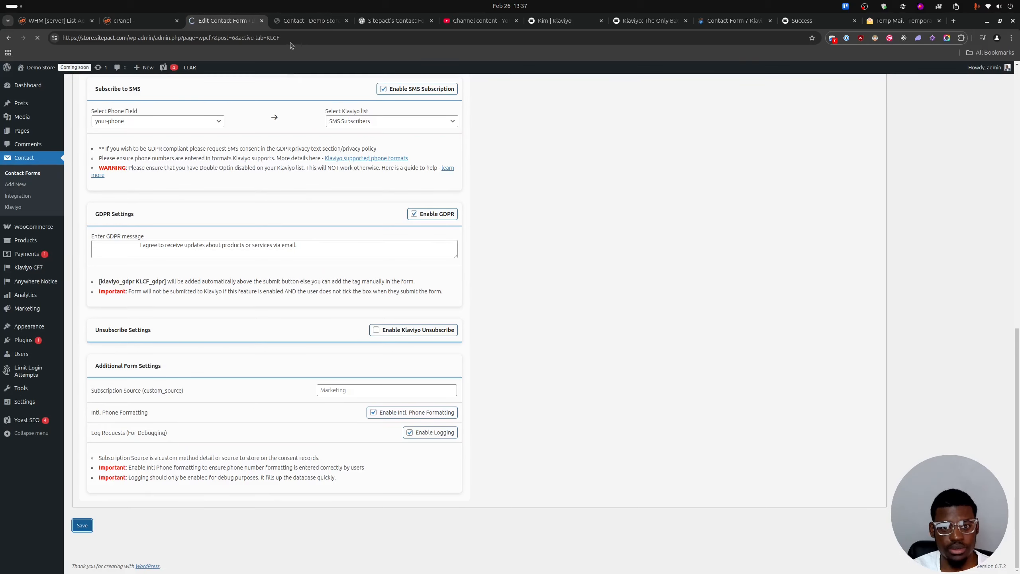
{"action": "left_click", "coordinate": [305, 21]}
{"action": "left_click", "coordinate": [36, 39]}
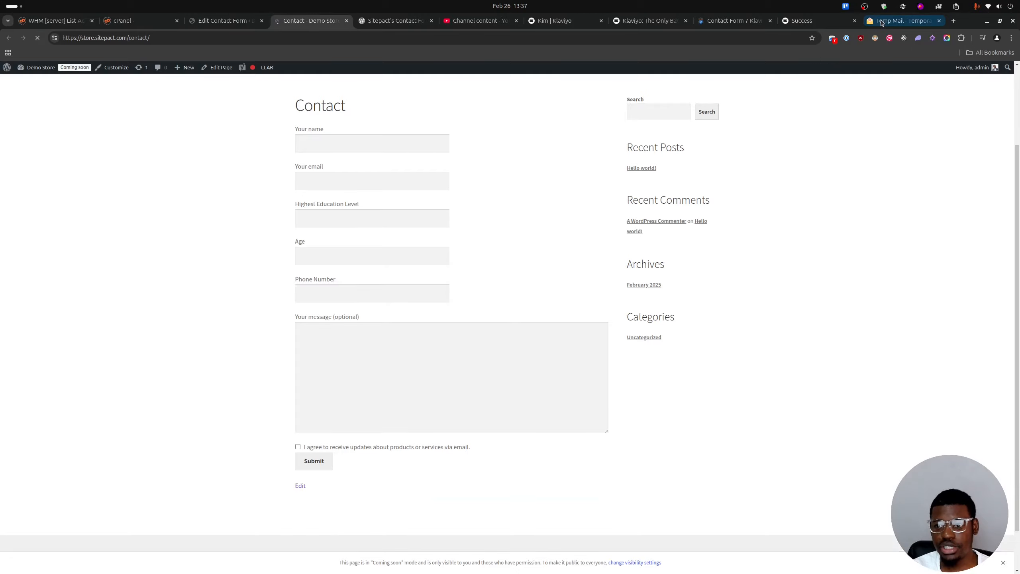
{"action": "left_click", "coordinate": [297, 290]}
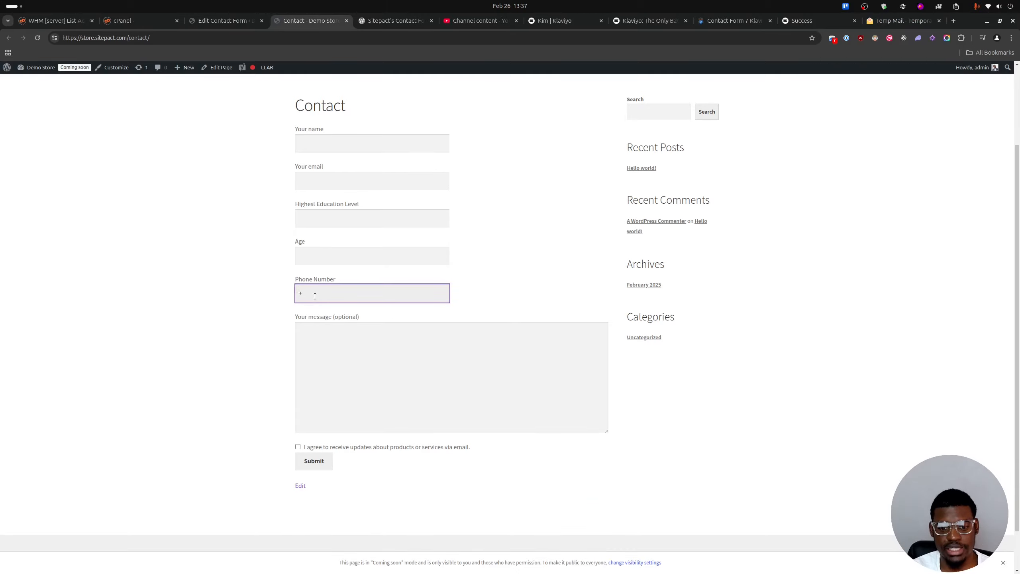
Switch to TempMailo and change the temporary email address to a new one, confirming the change.
{"action": "left_click", "coordinate": [904, 21]}
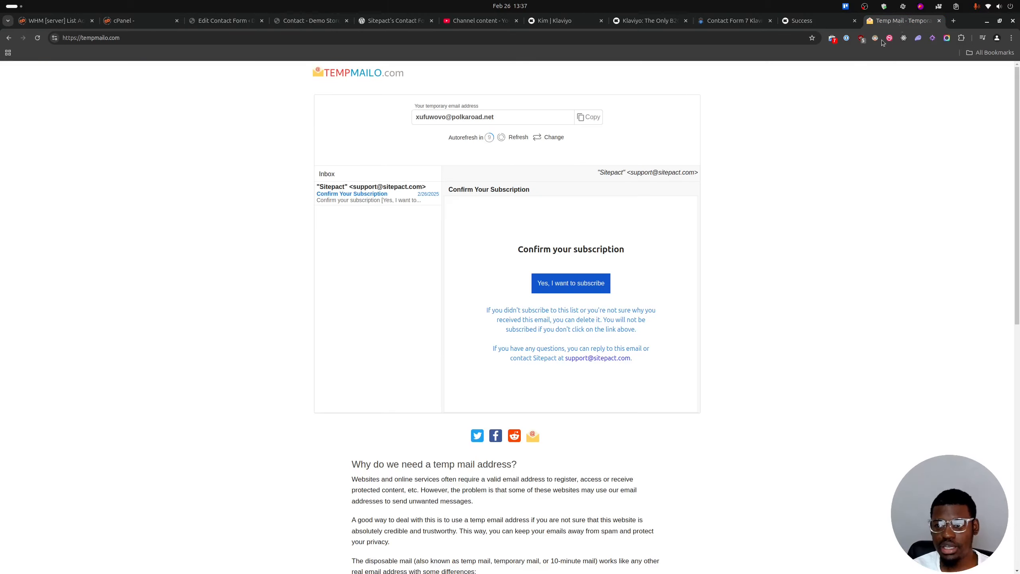
{"action": "left_click", "coordinate": [550, 137]}
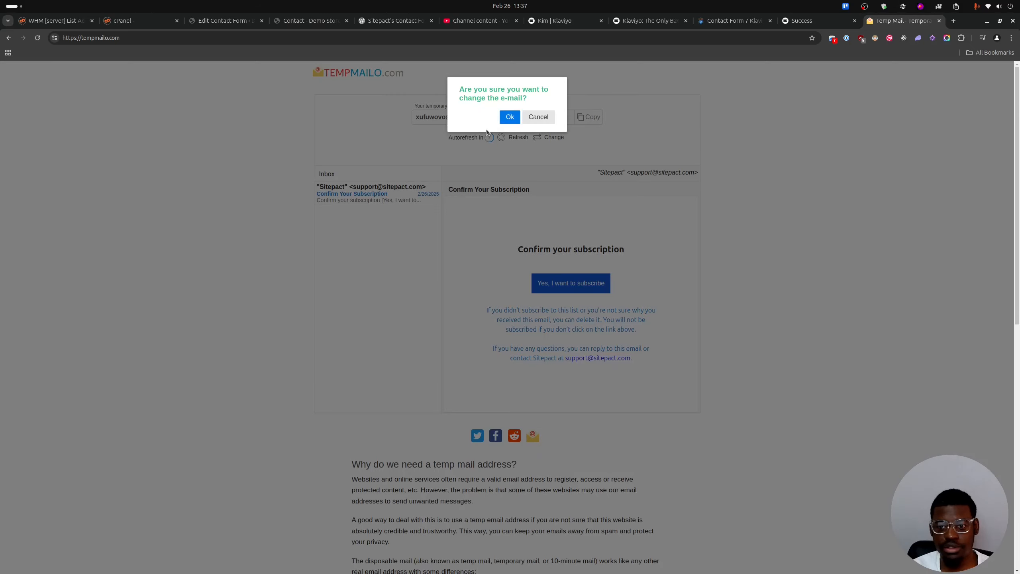
{"action": "left_click", "coordinate": [507, 117]}
Return to the store's Contact page and begin filling in the form at the Your name field.
{"action": "left_click", "coordinate": [309, 20]}
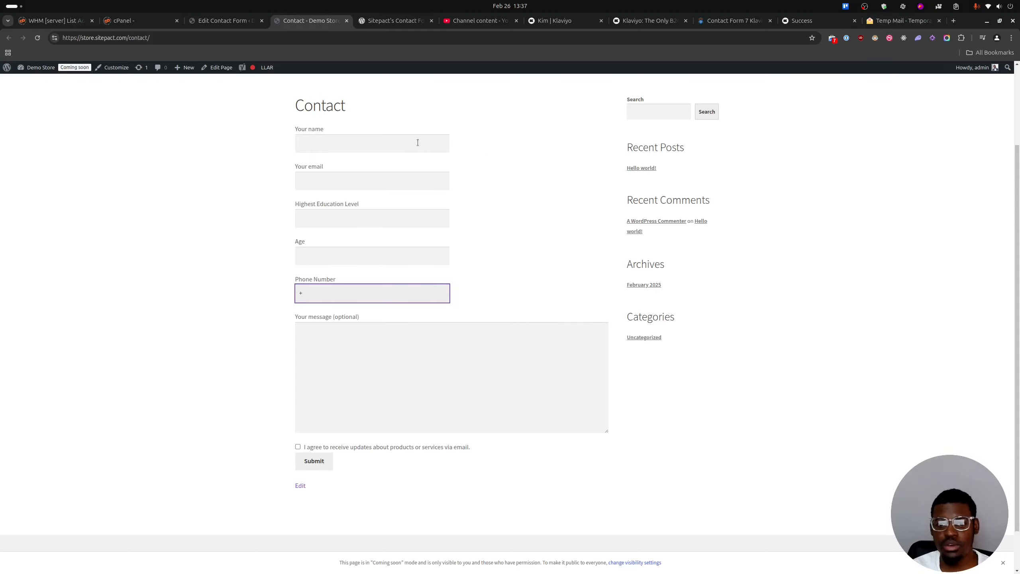
{"action": "left_click", "coordinate": [401, 144]}
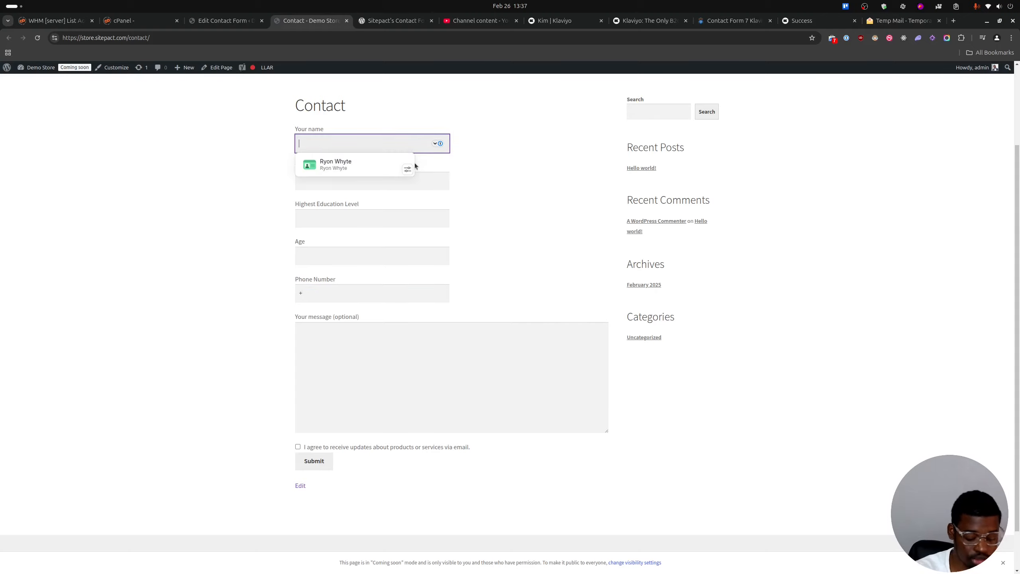